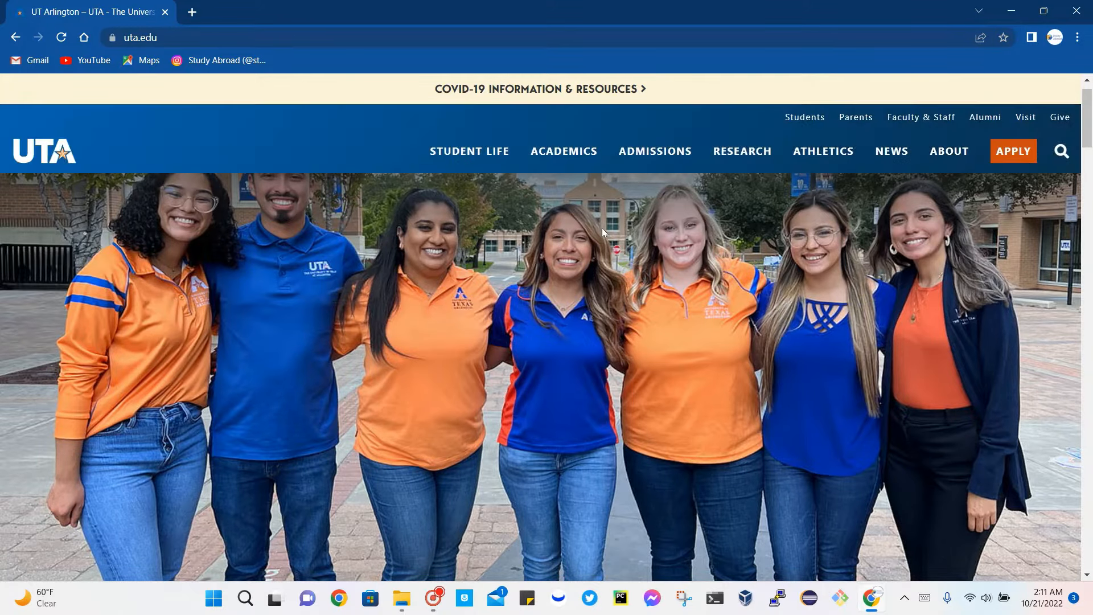
# - Open the International Freshman application page from the UTA admissions Apply section
pyautogui.click(657, 152)
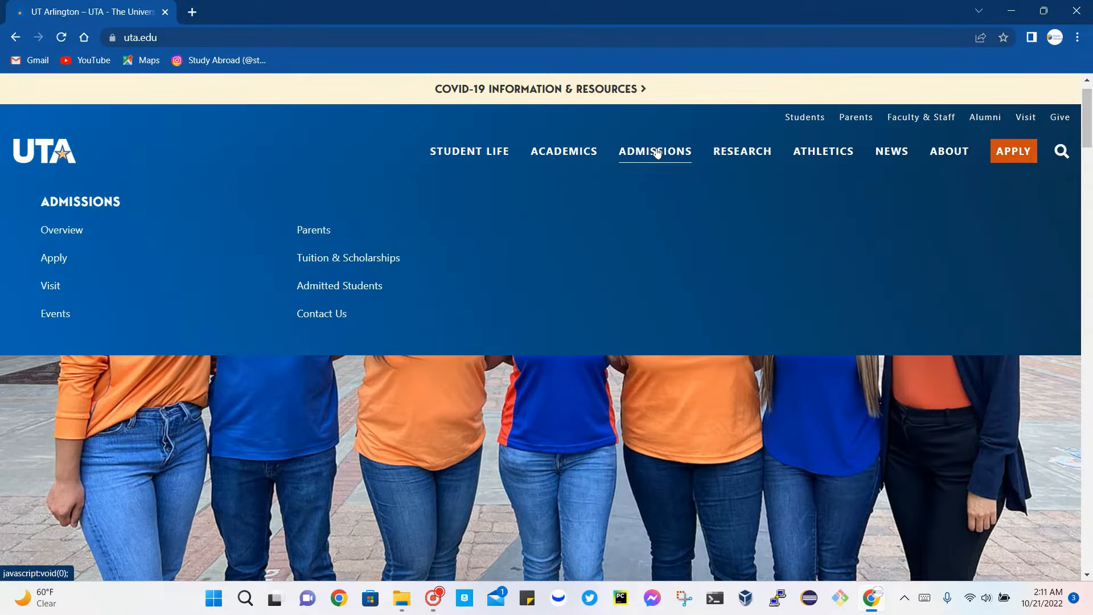
pyautogui.click(53, 259)
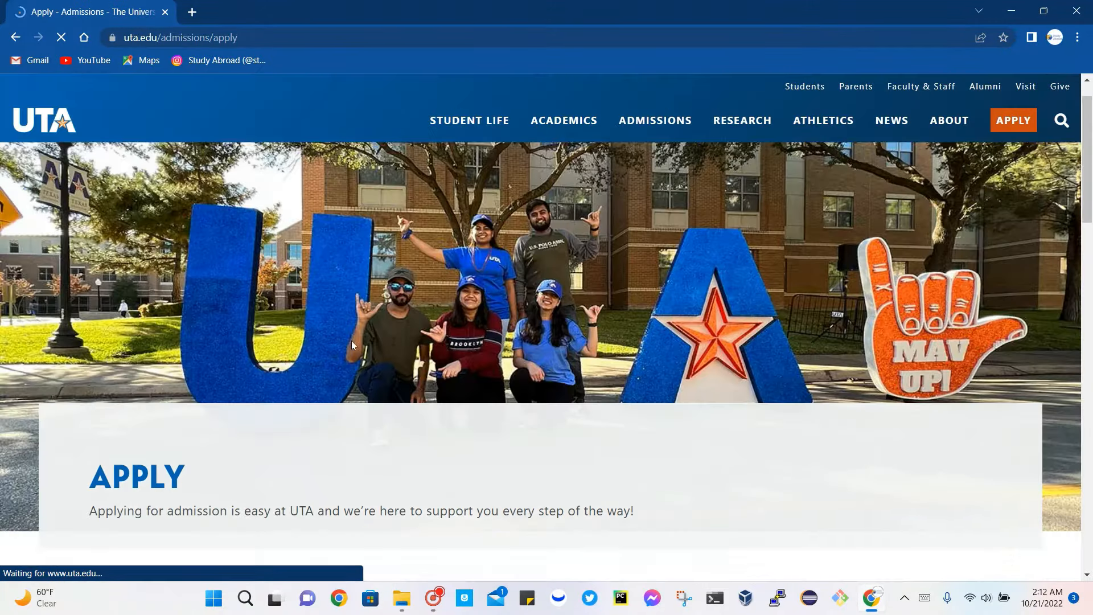
pyautogui.scroll(-15, 351, 342)
pyautogui.scroll(-3, 351, 344)
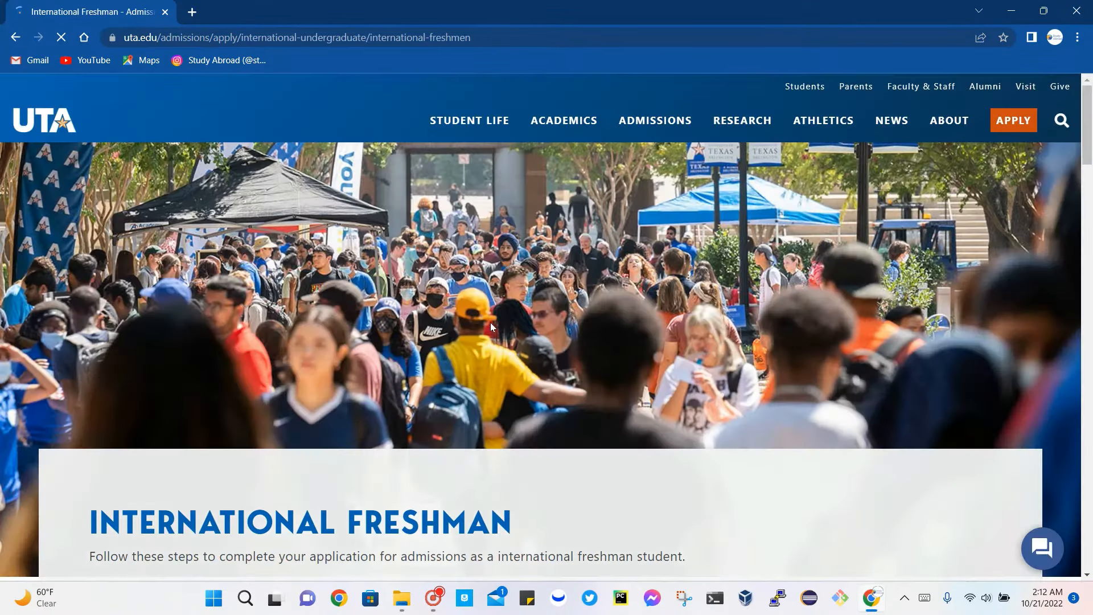
# - Review the International Freshman deadlines and eligibility requirements, and open the ApplyTexas application from How to Apply
pyautogui.scroll(-4, 490, 322)
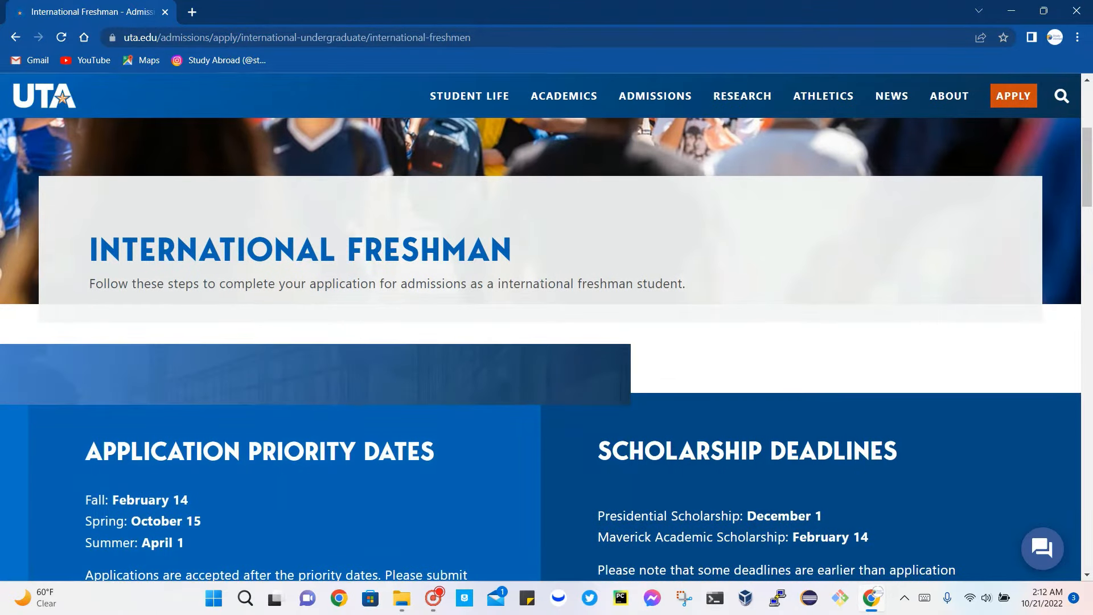
pyautogui.scroll(-2, 502, 302)
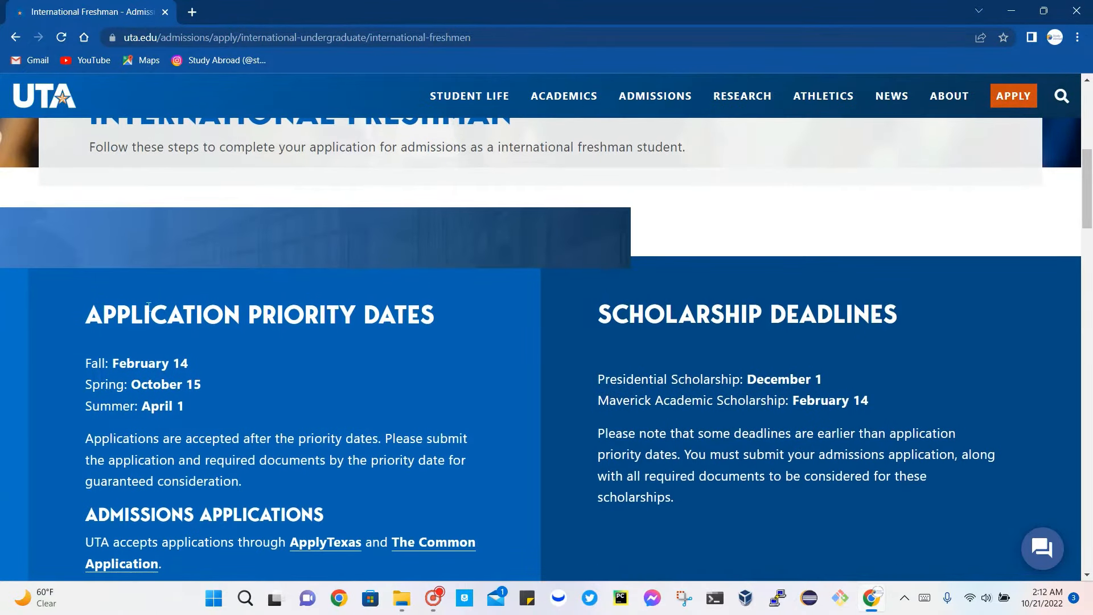
pyautogui.scroll(-2, 264, 371)
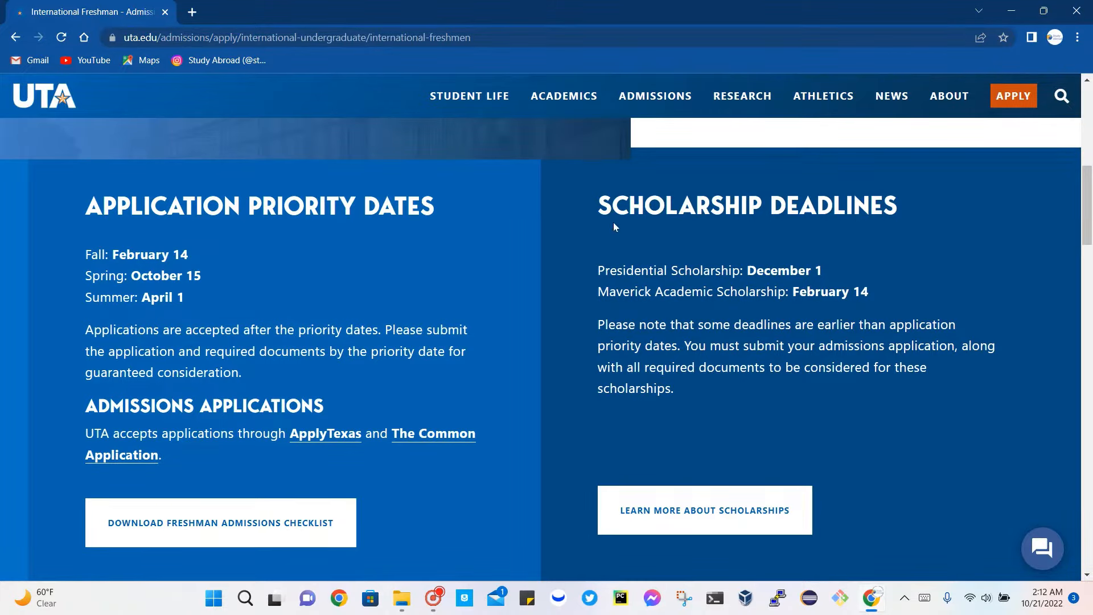
pyautogui.scroll(-14, 443, 363)
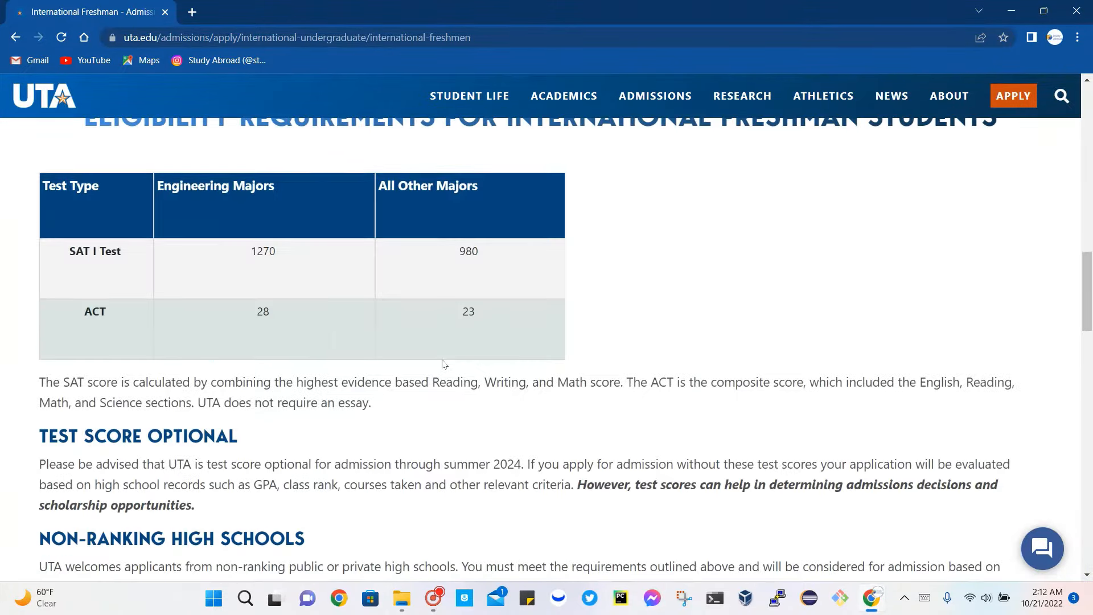
pyautogui.scroll(-7, 443, 363)
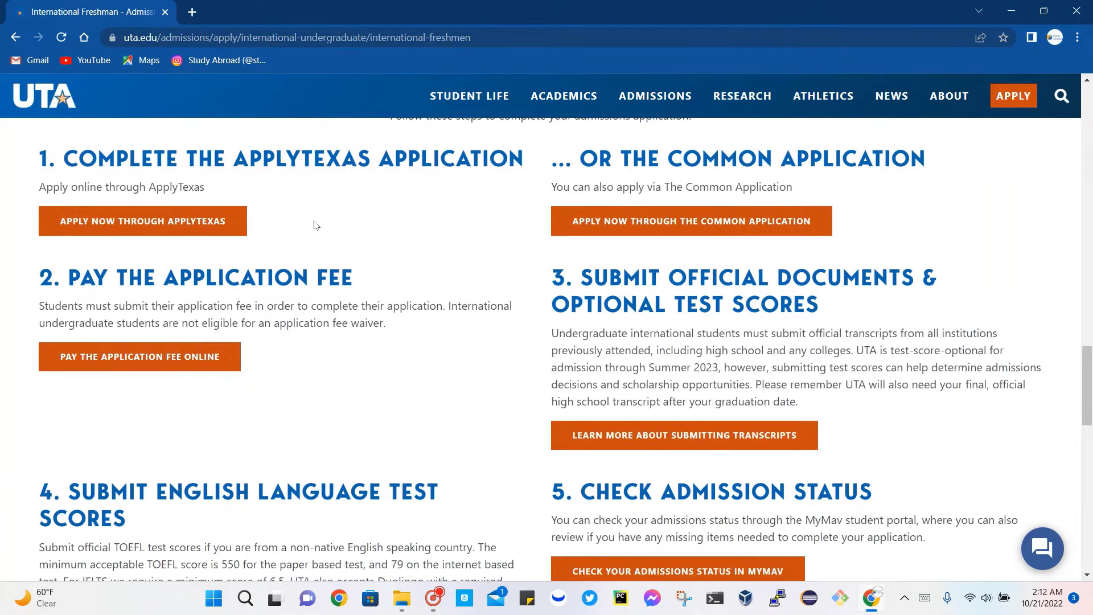
pyautogui.scroll(1, 313, 222)
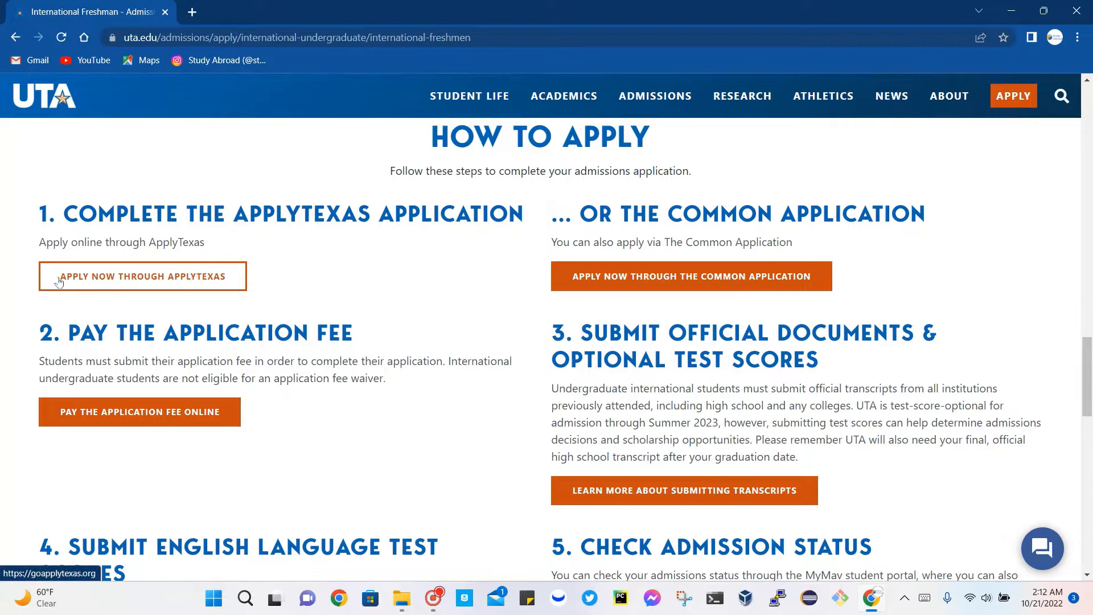
pyautogui.click(190, 280)
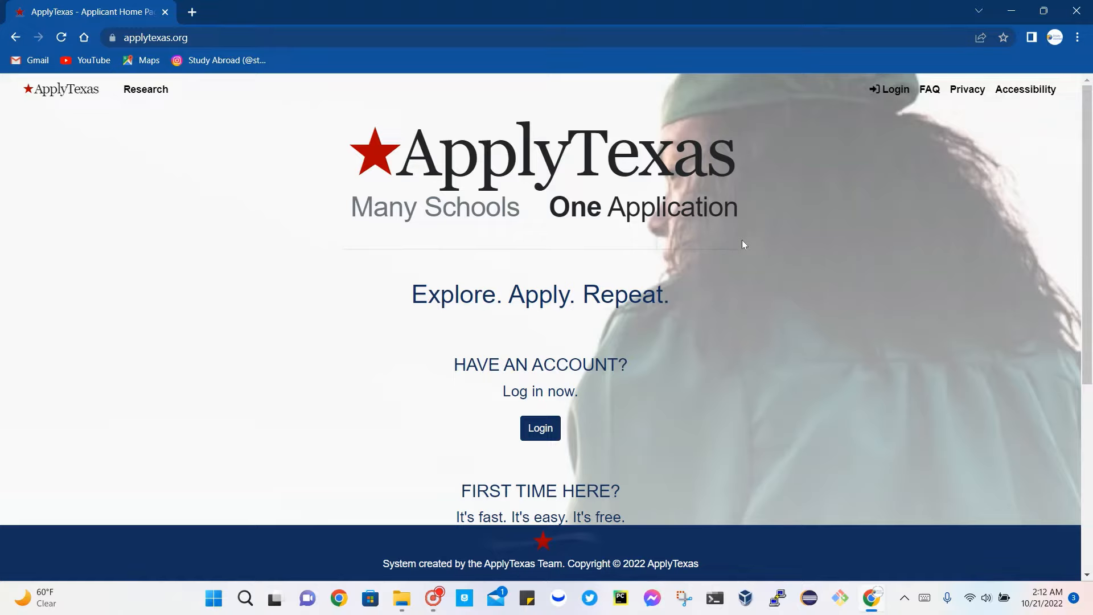
# - Start creating a new ApplyTexas account, continuing past the important notes
pyautogui.scroll(-2, 743, 245)
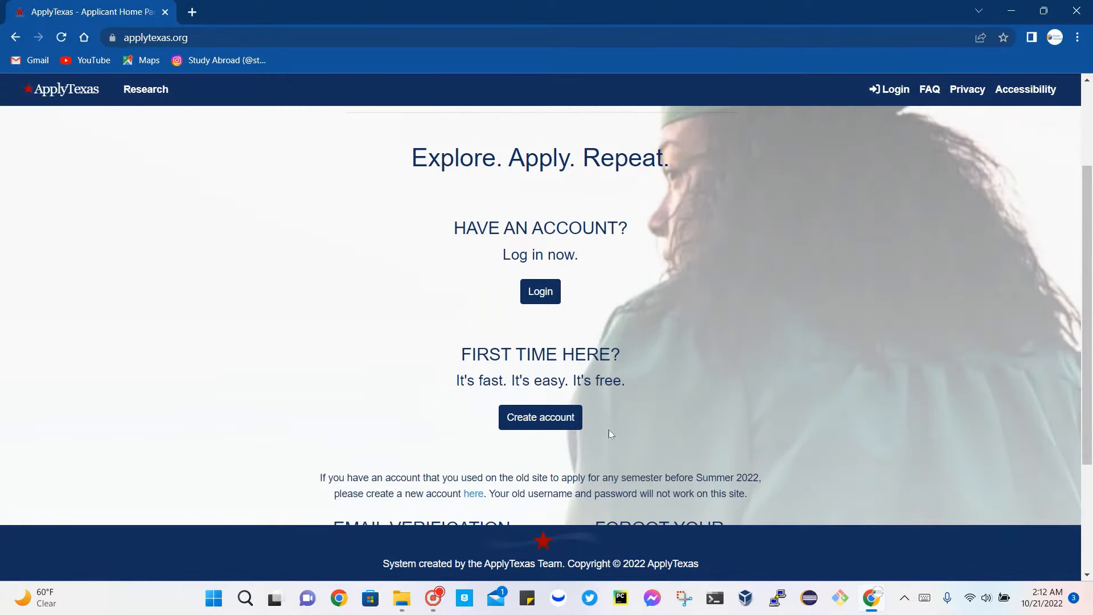
pyautogui.click(535, 419)
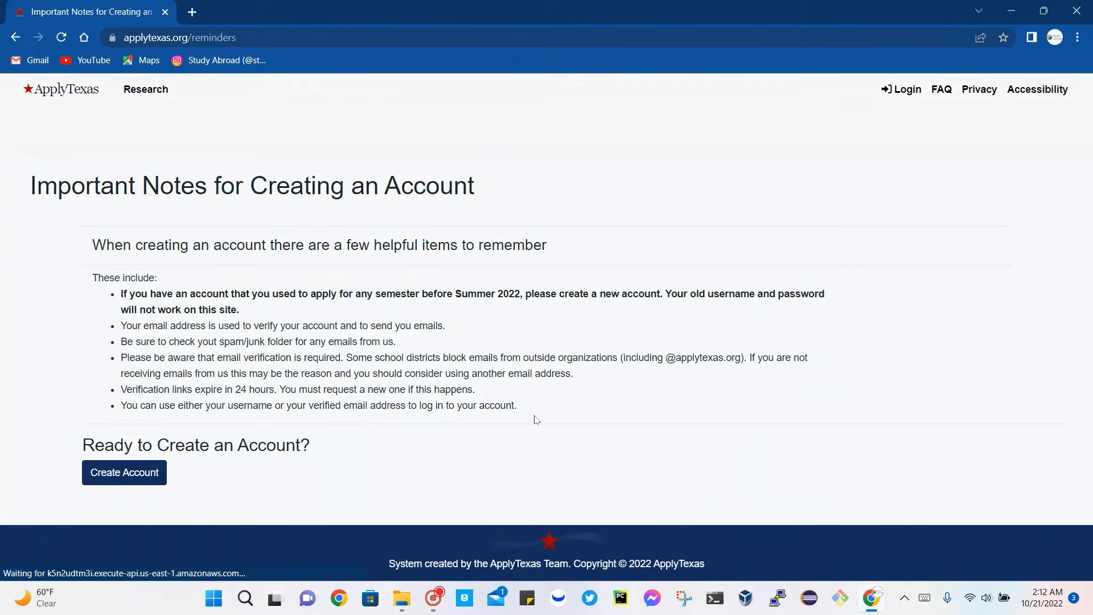
pyautogui.click(133, 472)
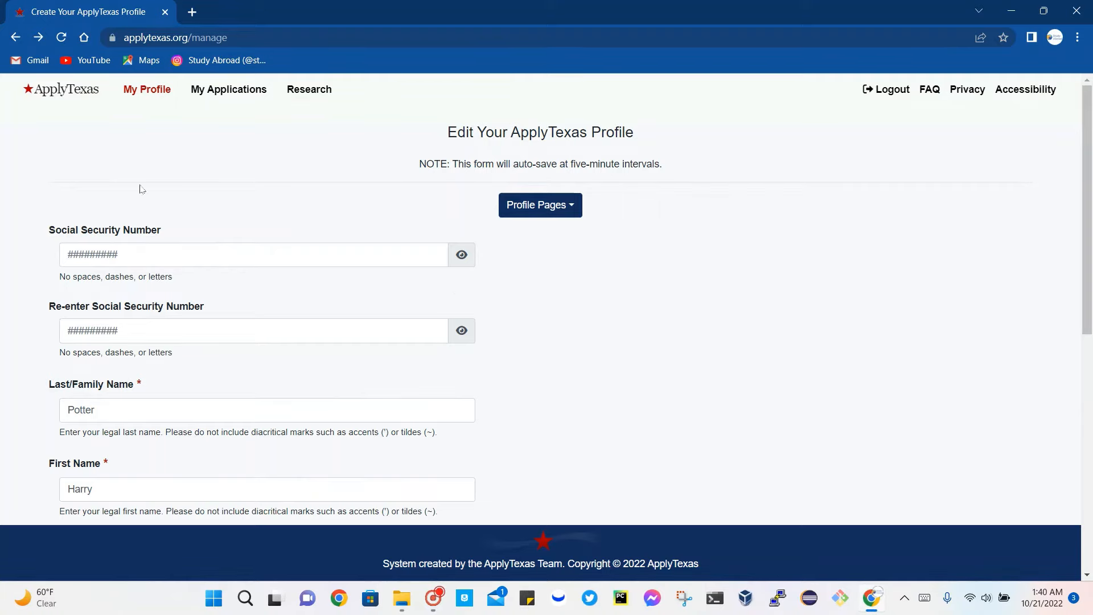
# - Check the legal last and first name fields, save the first profile page and continue to page 2
pyautogui.scroll(-1, 541, 308)
pyautogui.scroll(1, 541, 308)
pyautogui.scroll(-2, 179, 299)
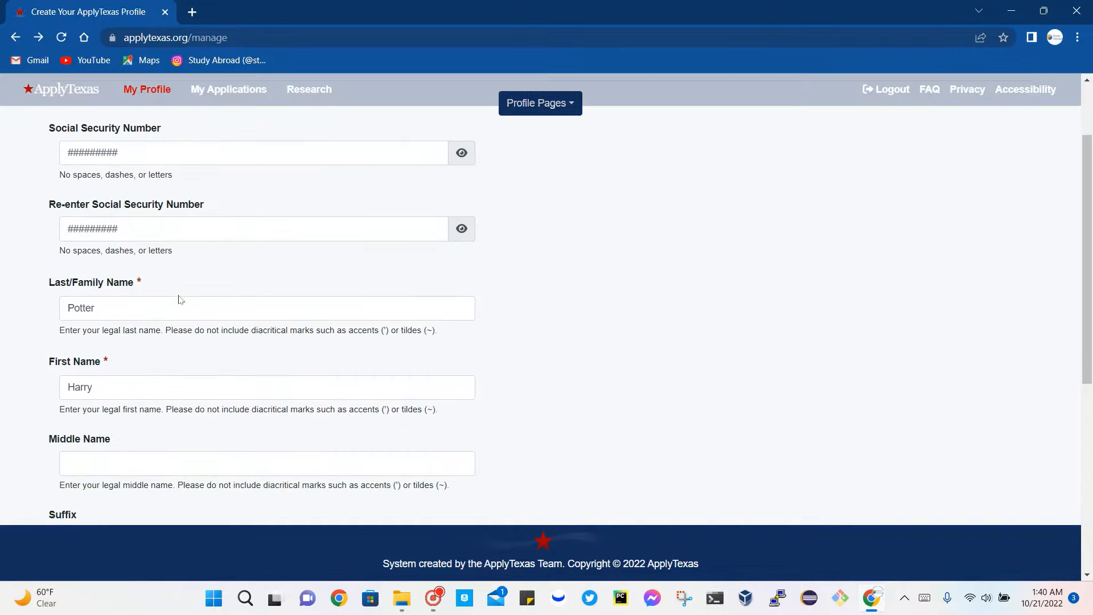
pyautogui.moveTo(122, 299); pyautogui.dragTo(46, 288)
pyautogui.moveTo(94, 378); pyautogui.dragTo(49, 379)
pyautogui.scroll(-4, 49, 380)
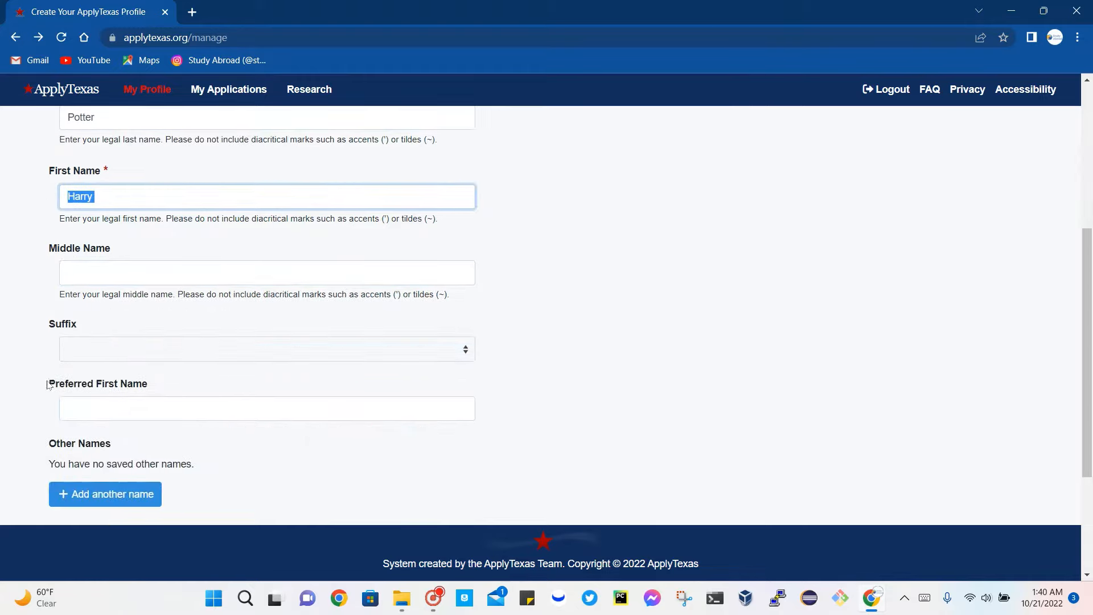
pyautogui.scroll(-2, 179, 344)
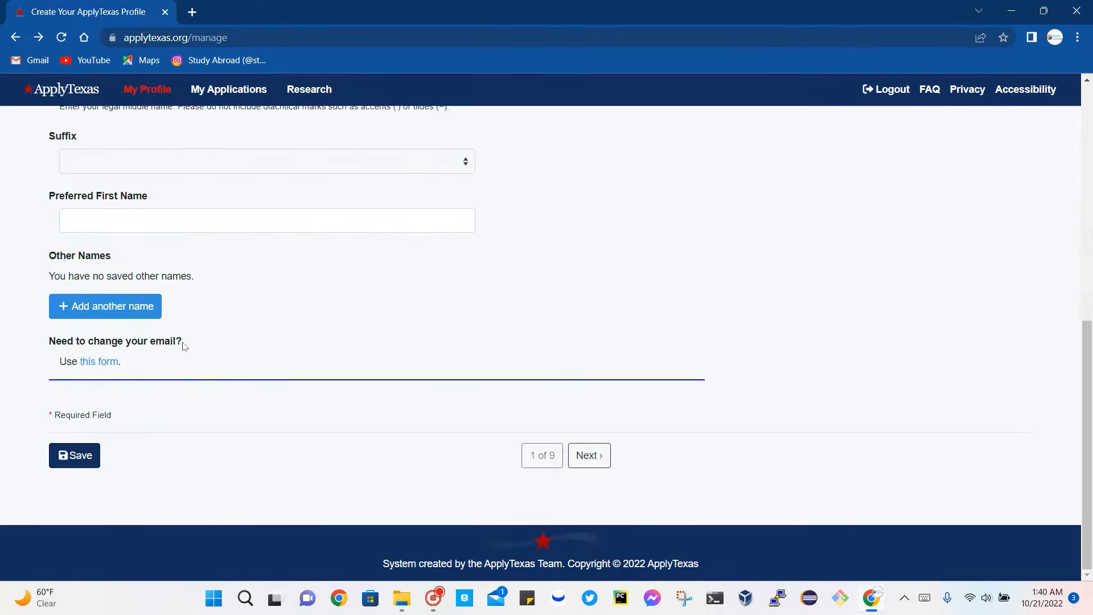
pyautogui.click(89, 458)
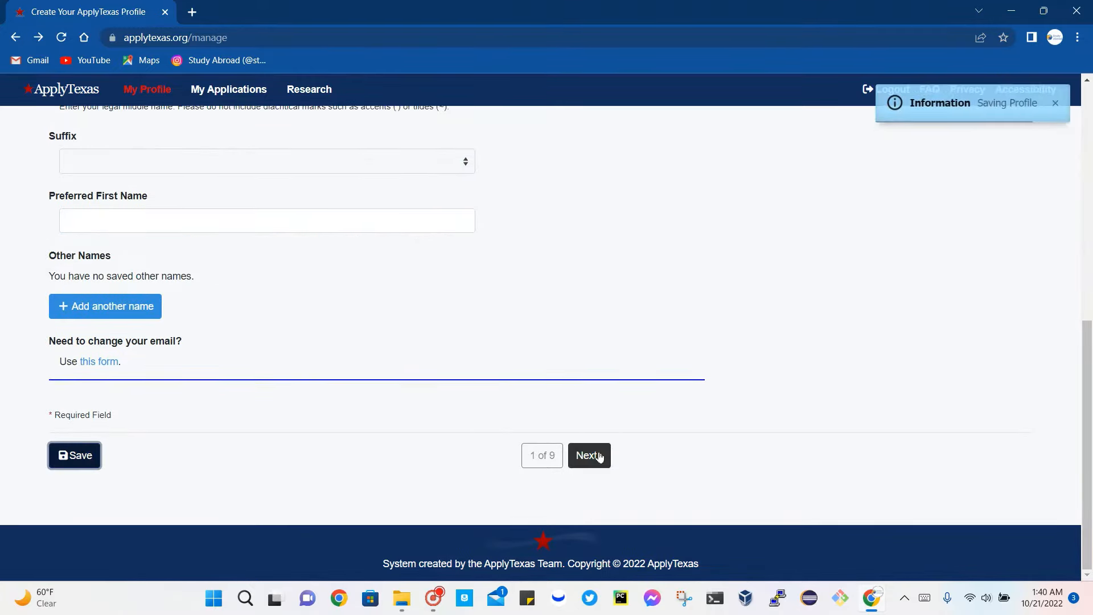
pyautogui.click(603, 456)
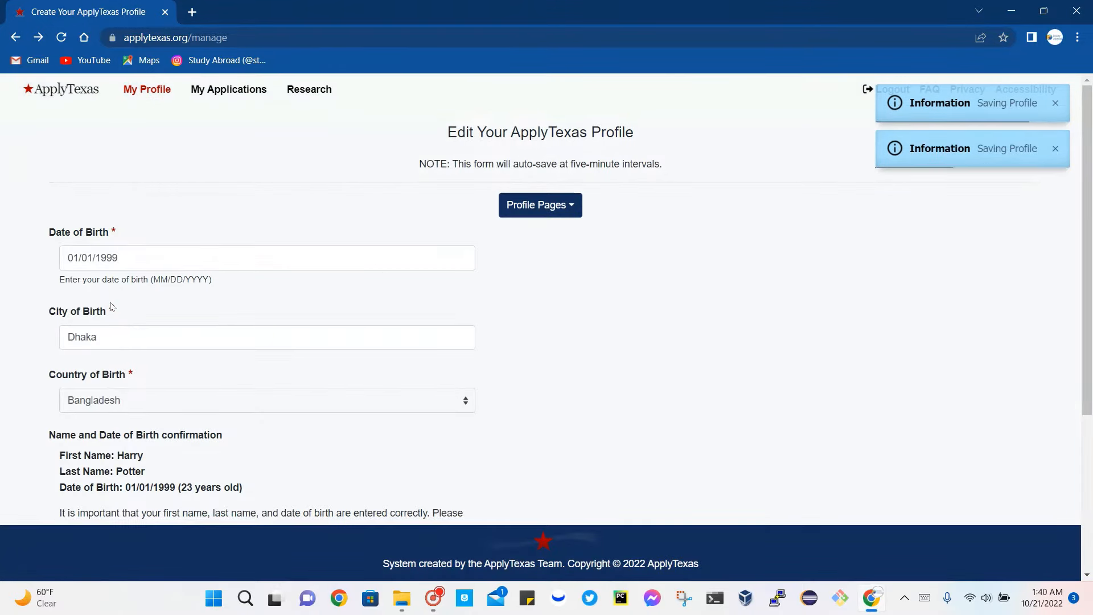
# - Check the birth details, confirm that the name and date of birth are entered correctly, save, and continue to profile page 3
pyautogui.moveTo(119, 258); pyautogui.dragTo(64, 258)
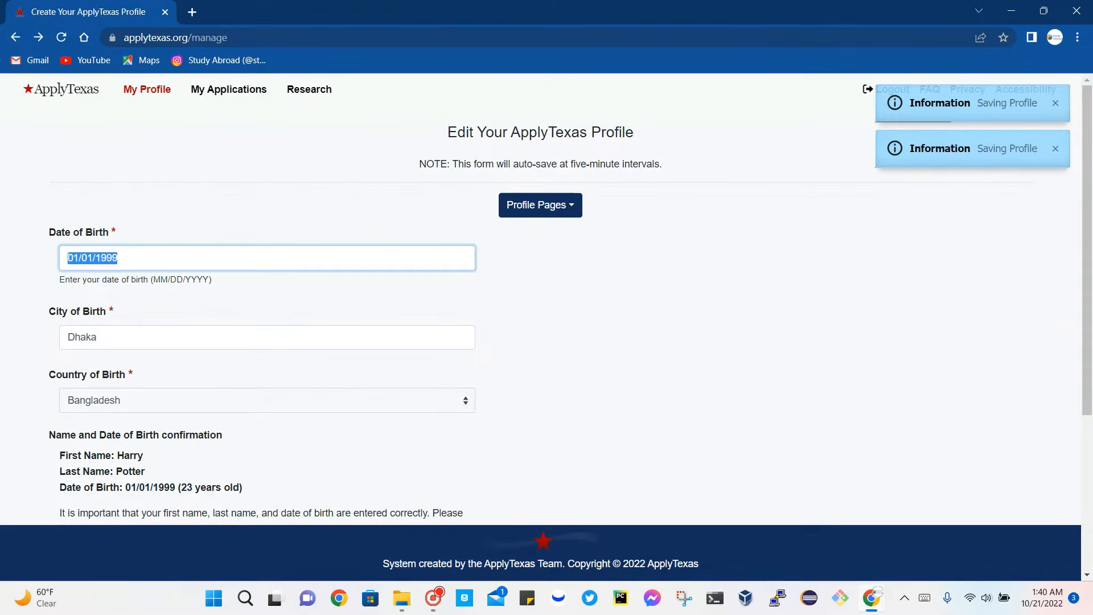
pyautogui.click(126, 337)
pyautogui.scroll(-2, 154, 308)
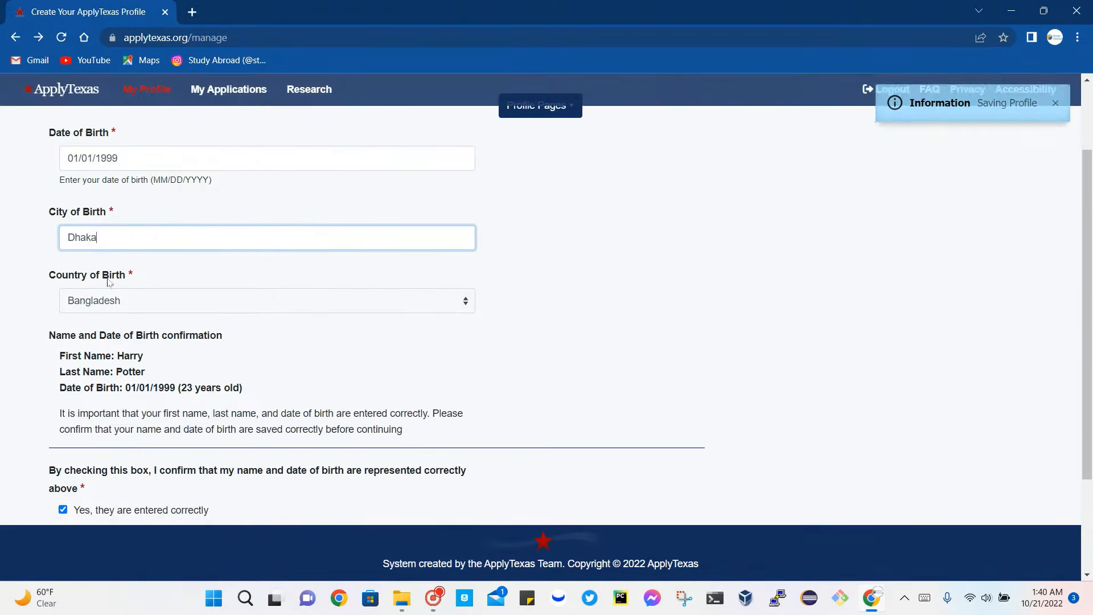
pyautogui.scroll(-2, 159, 300)
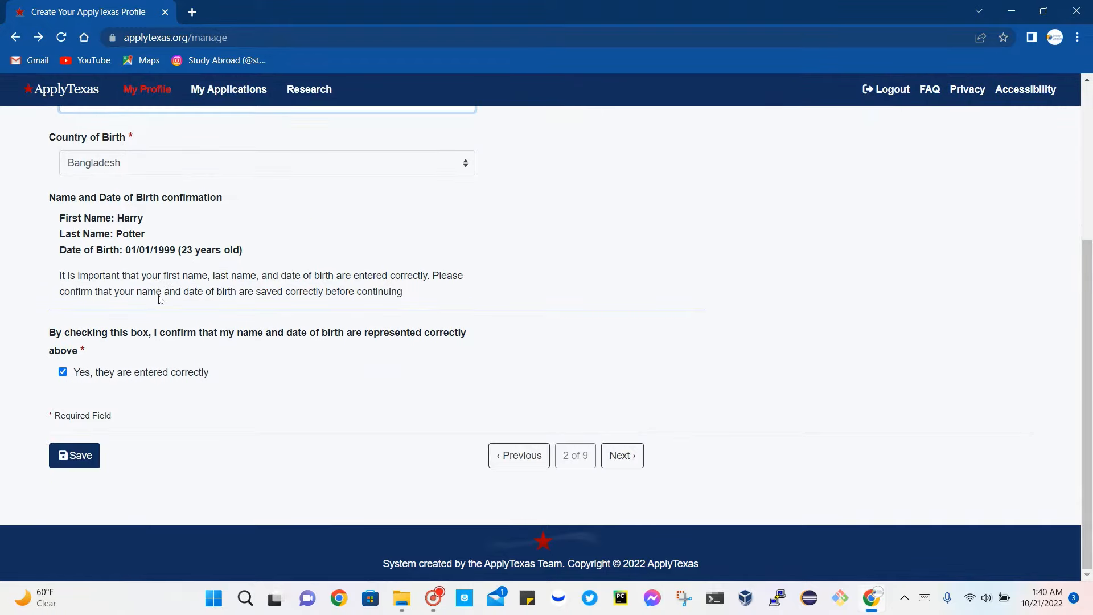
pyautogui.click(62, 373)
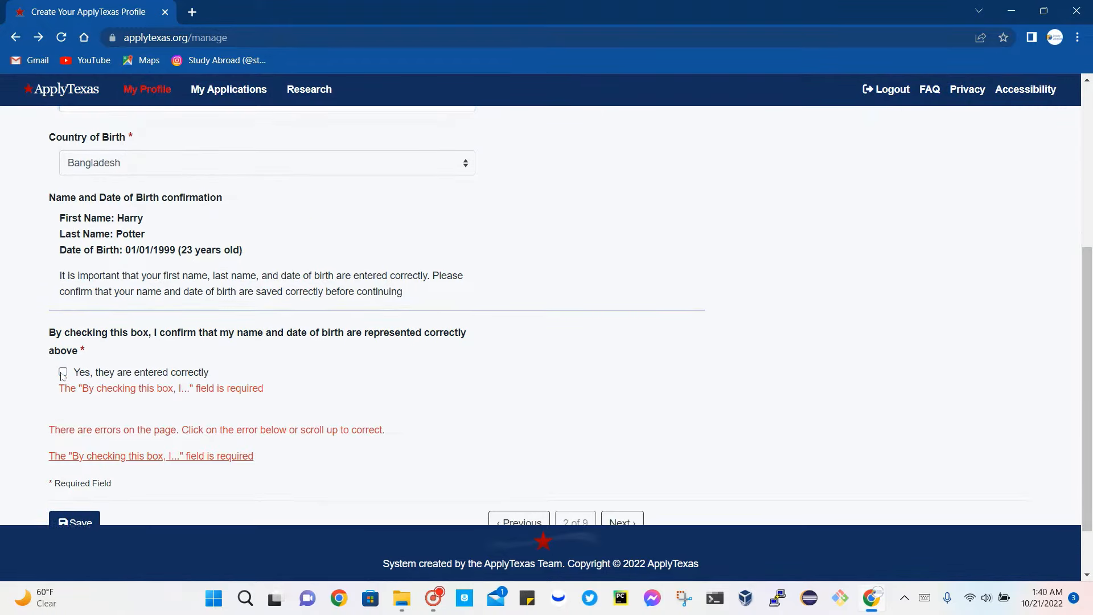
pyautogui.click(63, 373)
pyautogui.click(69, 454)
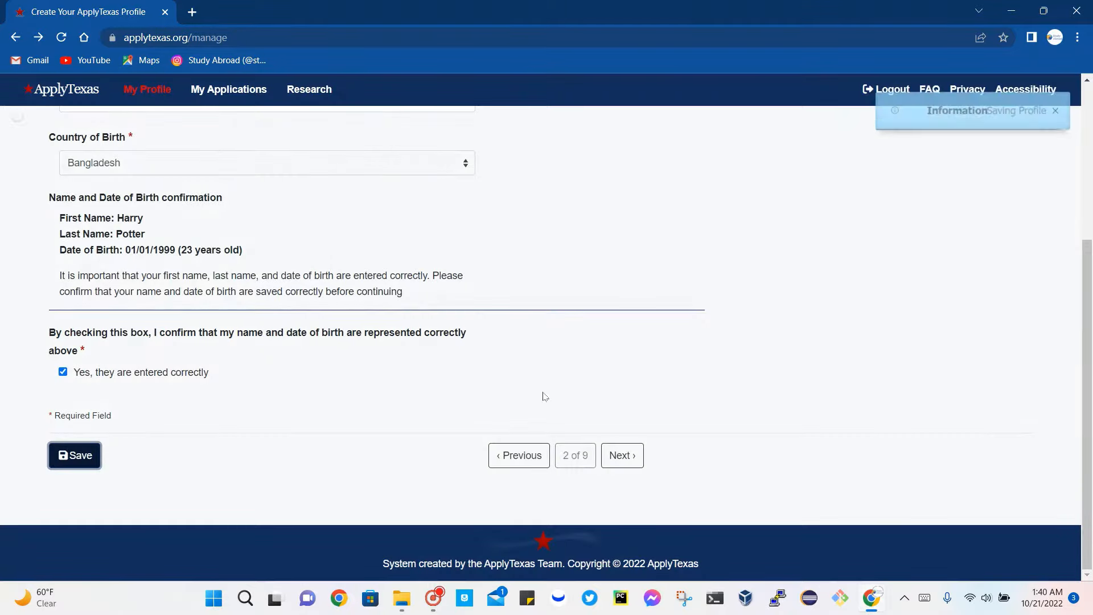
pyautogui.click(623, 456)
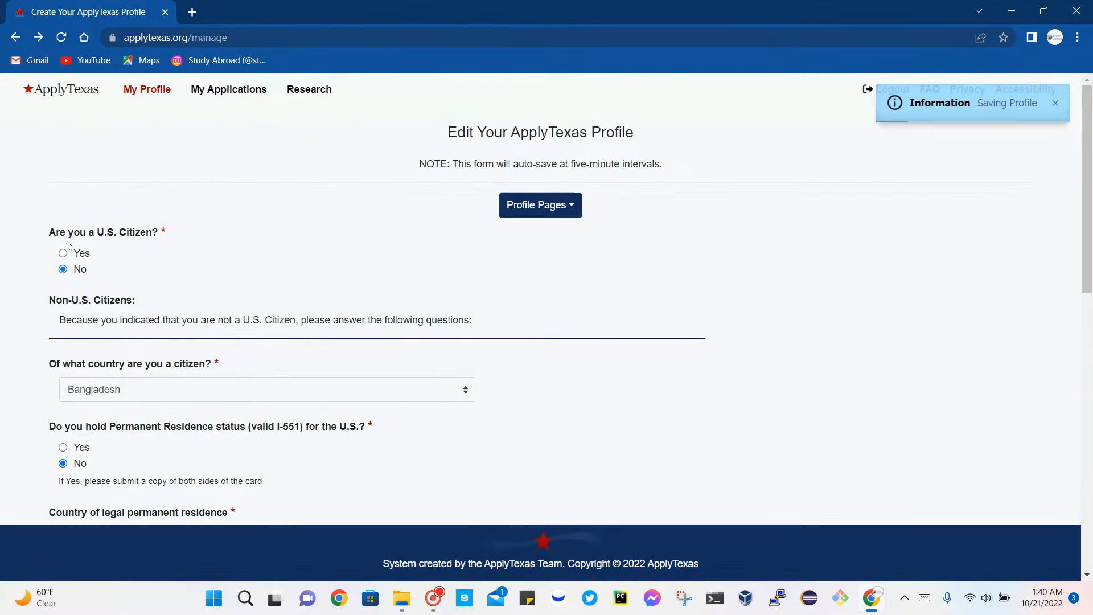
# - Select Bangladesh as both the country of citizenship and the country of legal permanent residence
pyautogui.scroll(-1, 117, 257)
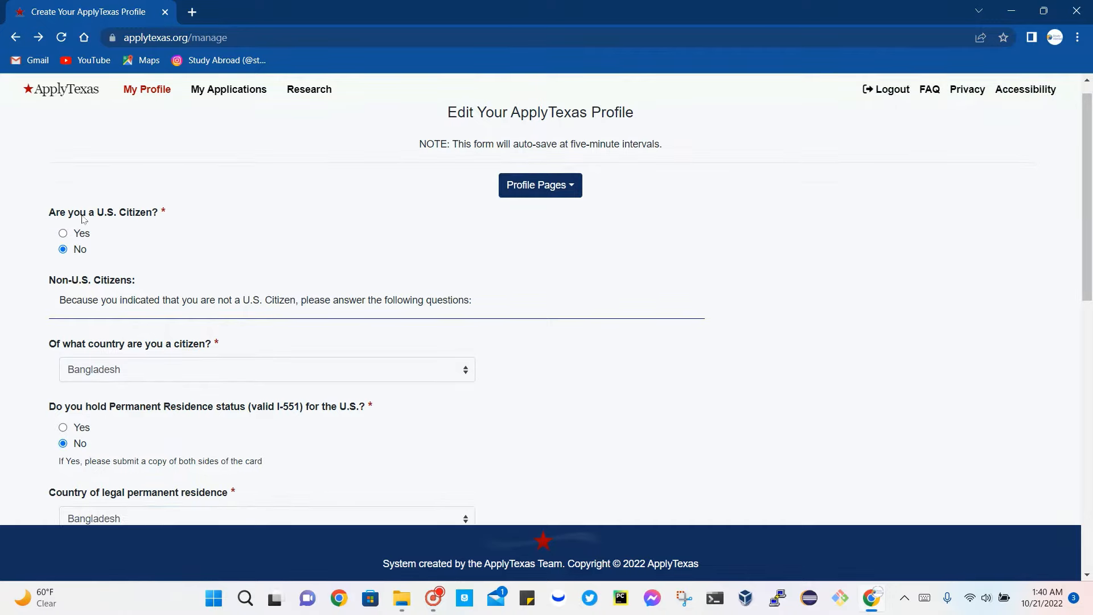
pyautogui.scroll(-1, 89, 261)
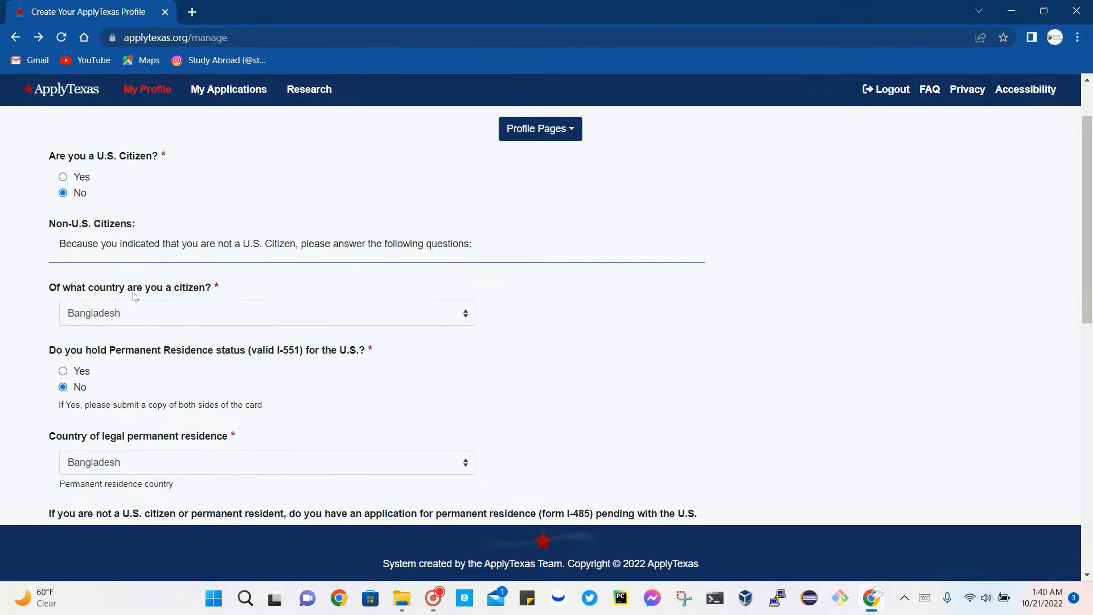
pyautogui.click(165, 319)
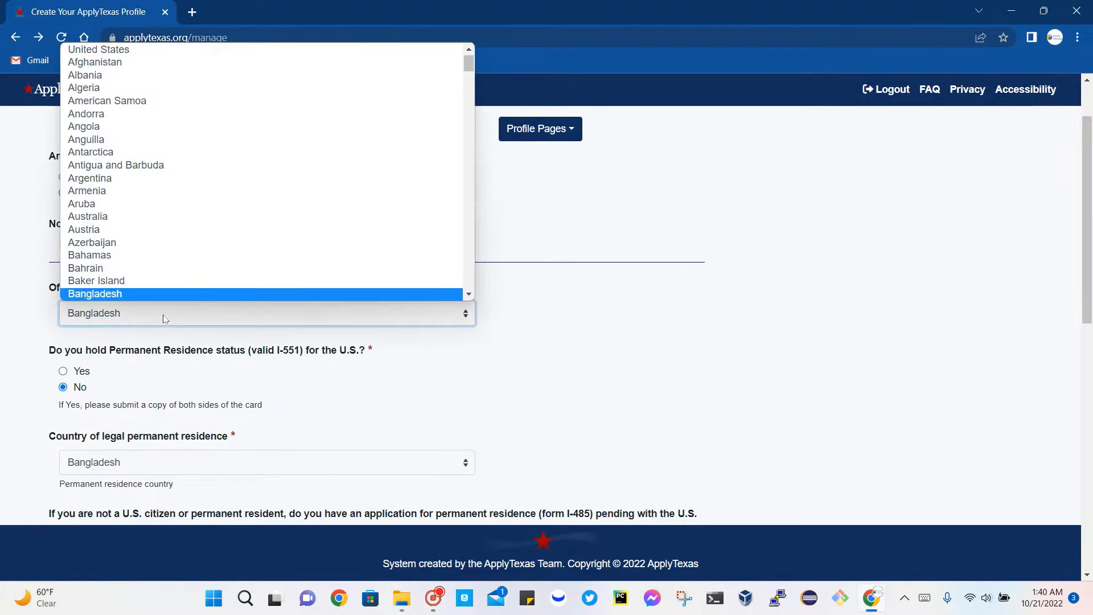
pyautogui.click(167, 295)
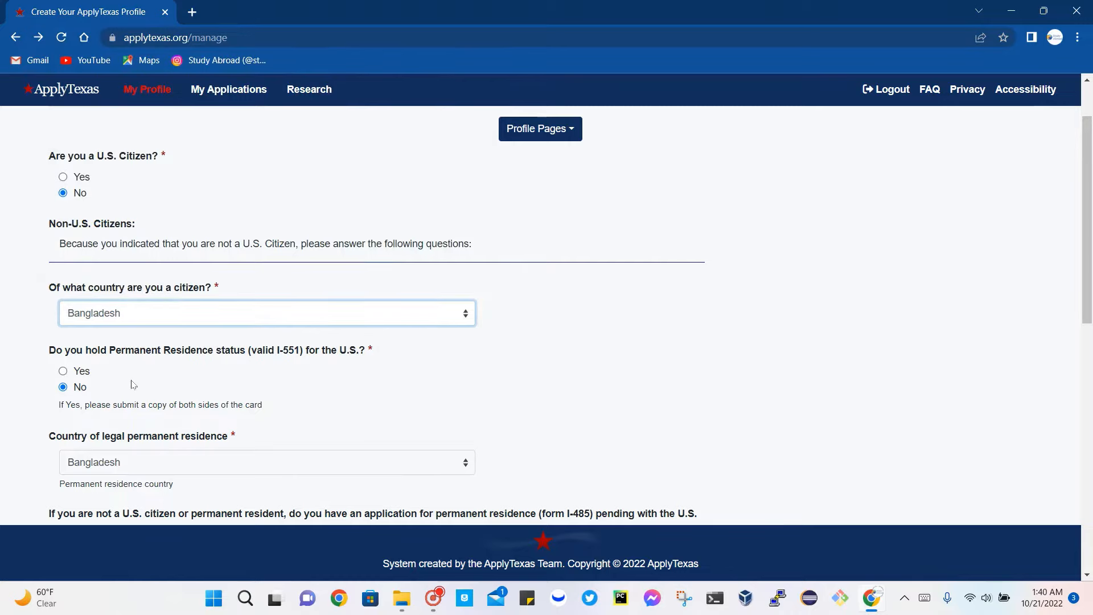
pyautogui.scroll(-2, 131, 381)
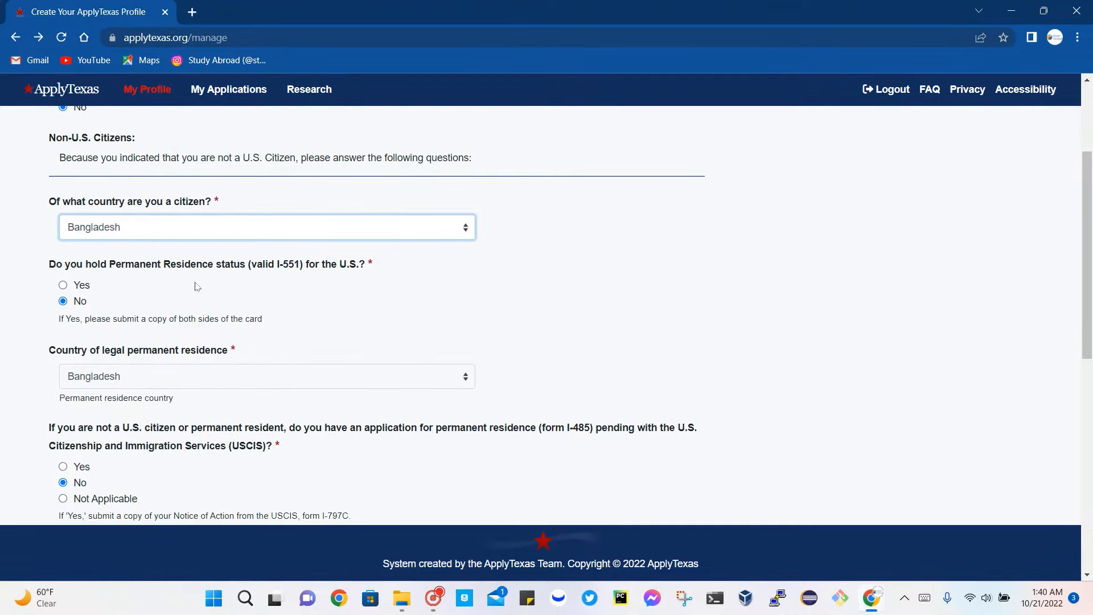
pyautogui.scroll(-2, 165, 322)
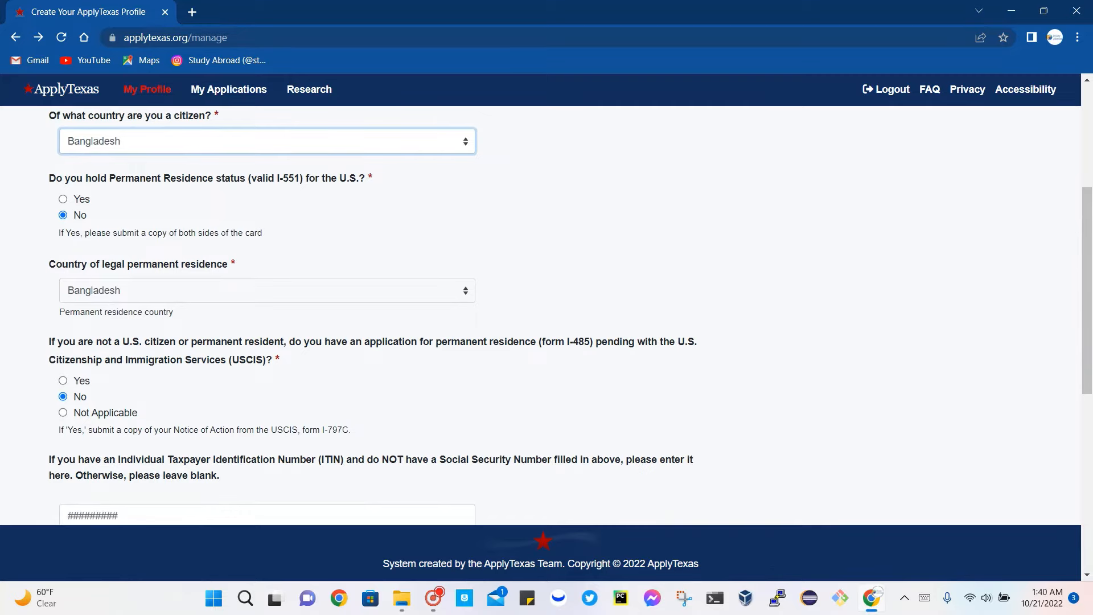
pyautogui.click(193, 296)
pyautogui.click(99, 555)
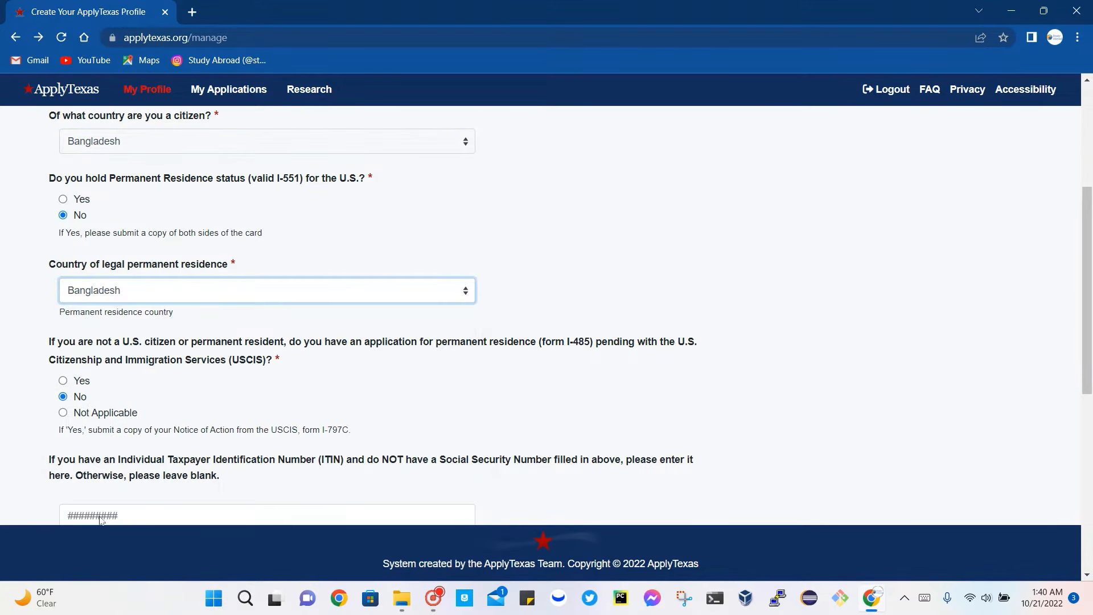
# - Review the remaining USCIS, ITIN, Texas residency, visa and gender answers, and save the citizenship page
pyautogui.scroll(-3, 100, 519)
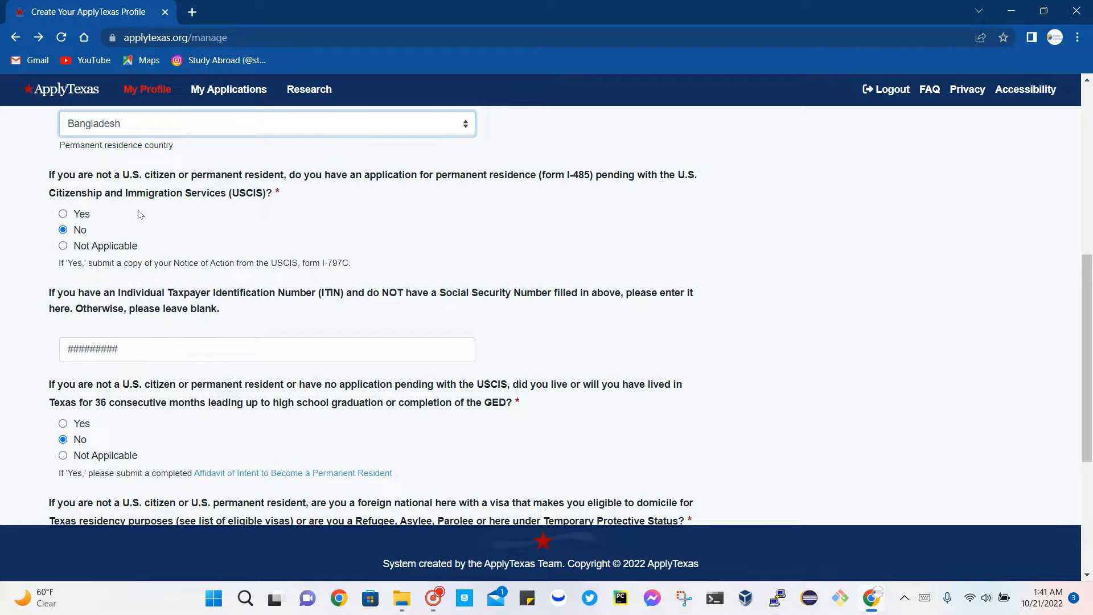
pyautogui.scroll(-2, 131, 275)
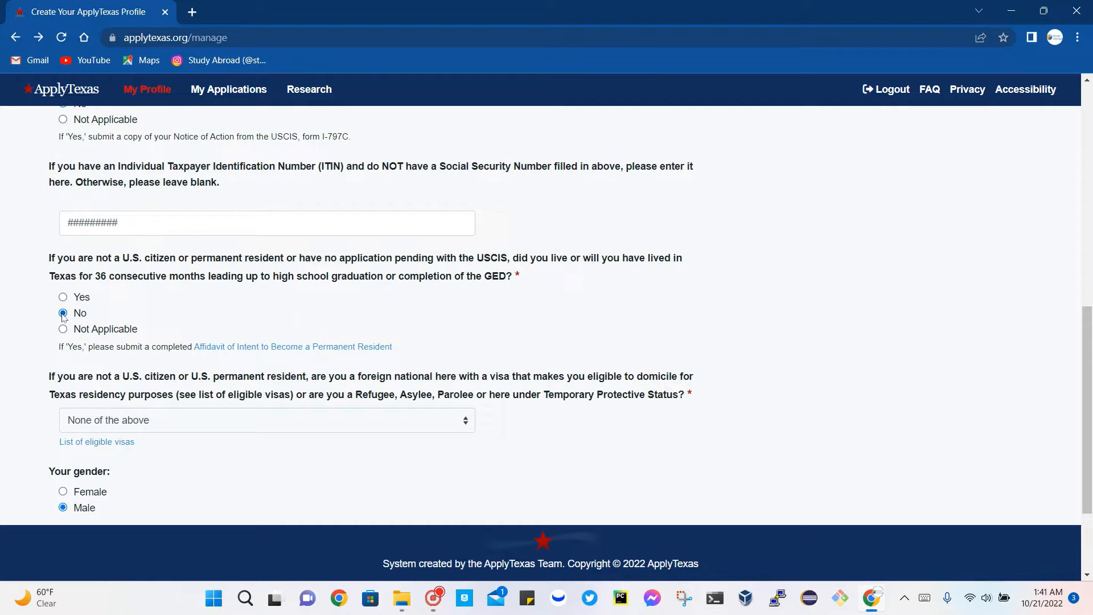
pyautogui.scroll(-3, 214, 290)
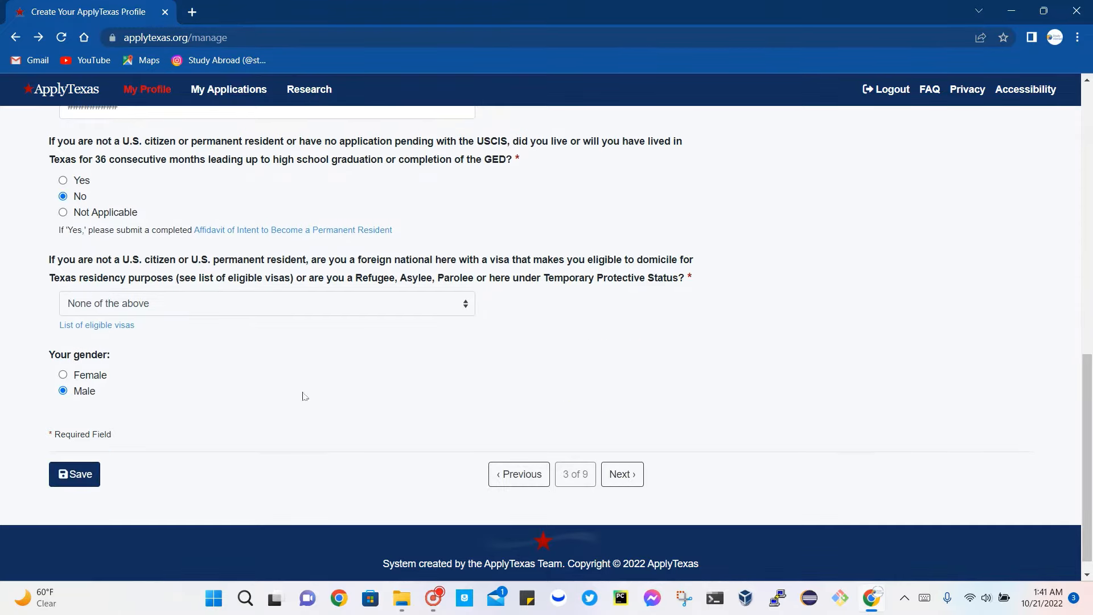
pyautogui.click(66, 474)
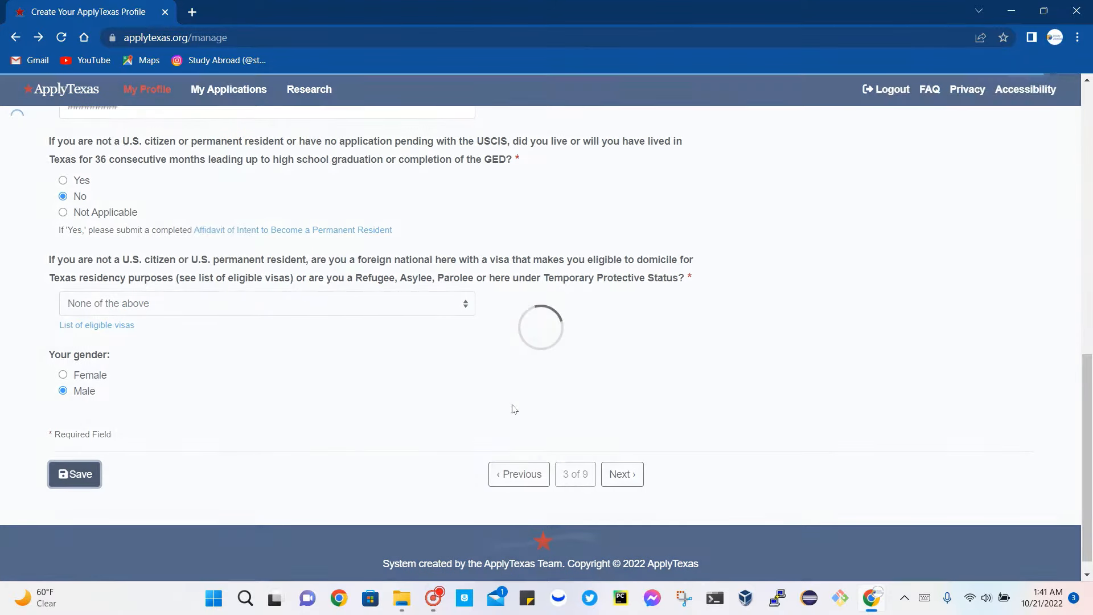
# - Continue to profile page 4, check the permanent street address, city, country and postal code, and save the page
pyautogui.click(625, 475)
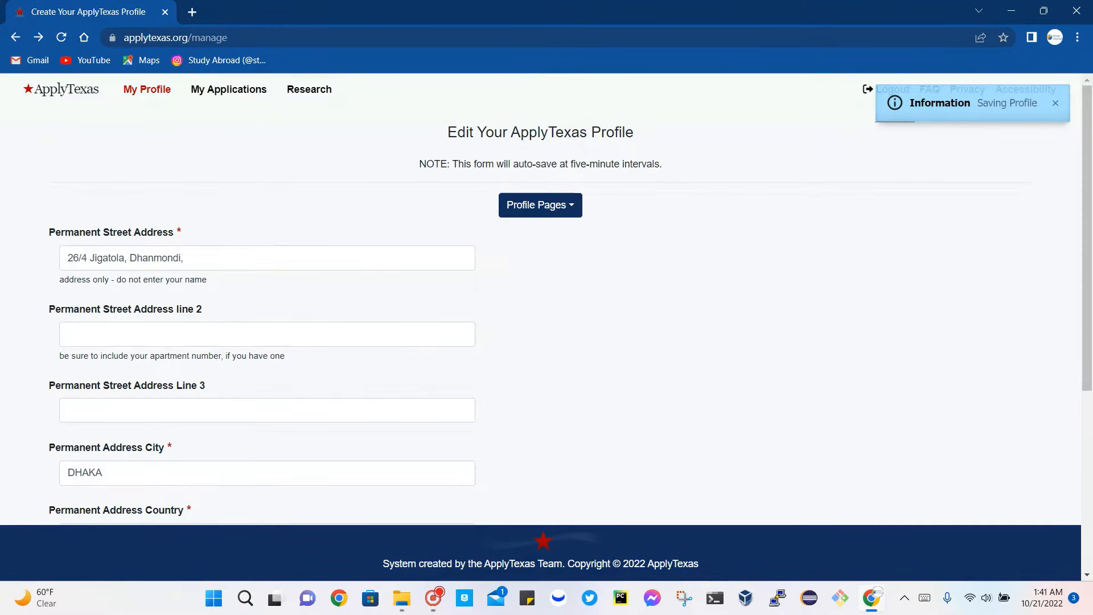
pyautogui.moveTo(191, 258); pyautogui.dragTo(65, 258)
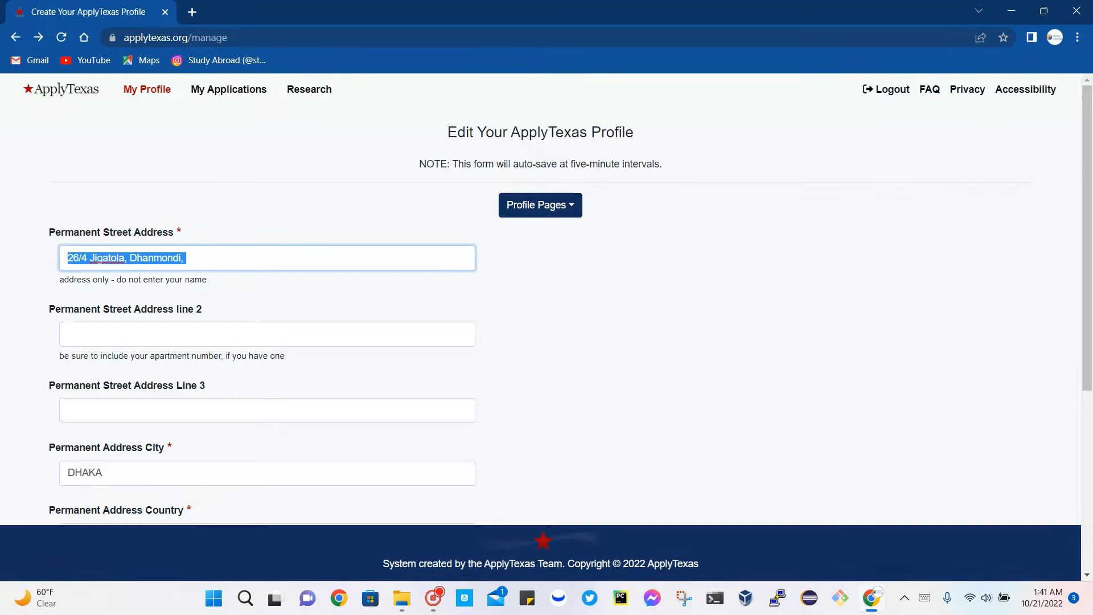
pyautogui.scroll(-2, 108, 375)
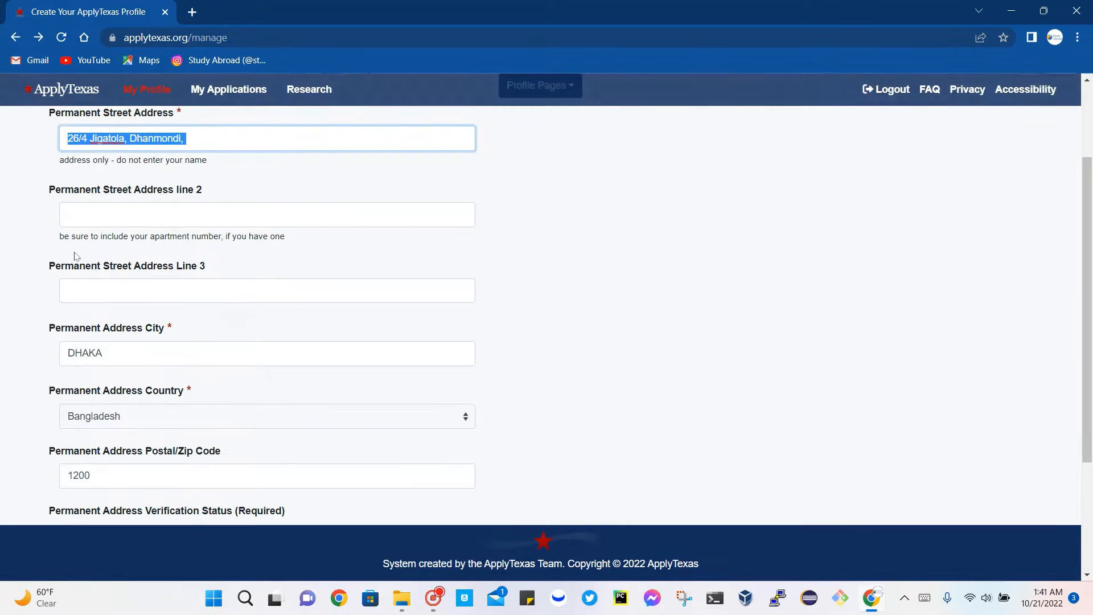
pyautogui.moveTo(106, 353); pyautogui.dragTo(41, 344)
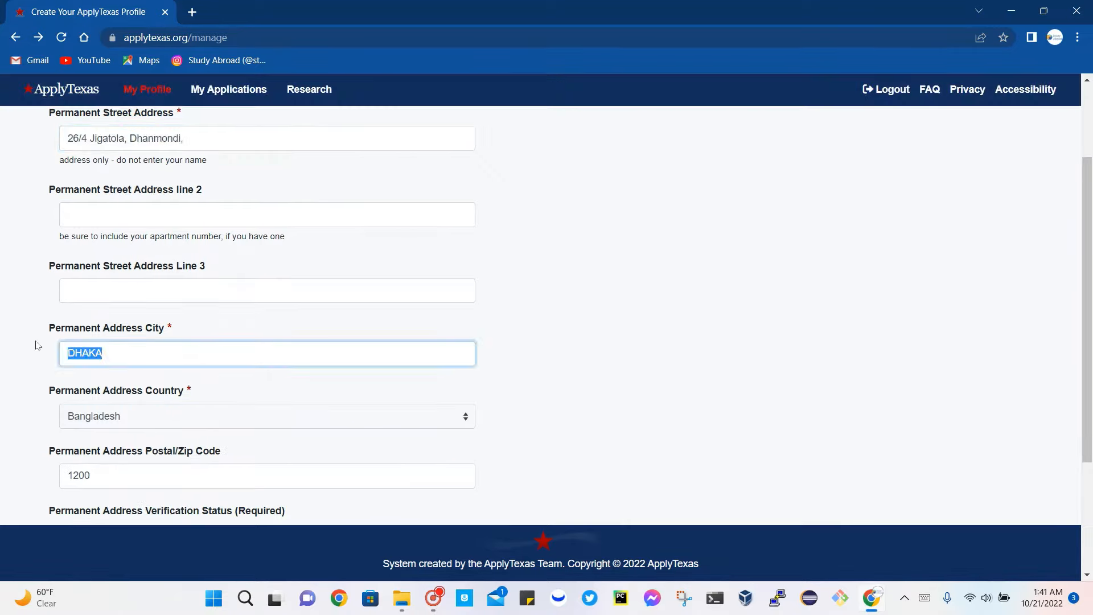
pyautogui.scroll(-1, 36, 345)
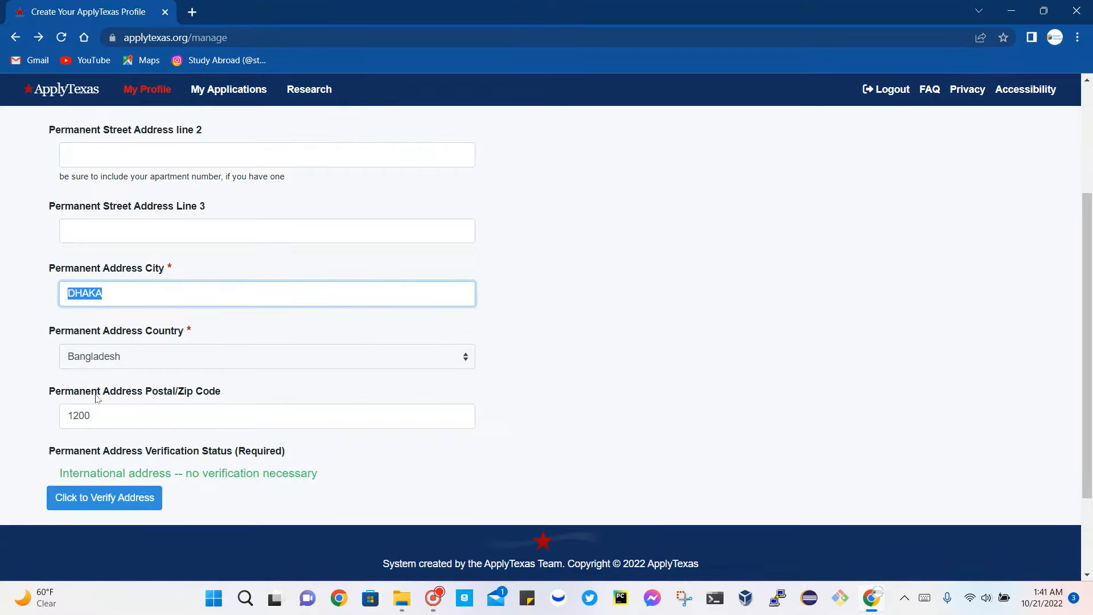
pyautogui.scroll(-1, 95, 397)
pyautogui.scroll(-1, 114, 408)
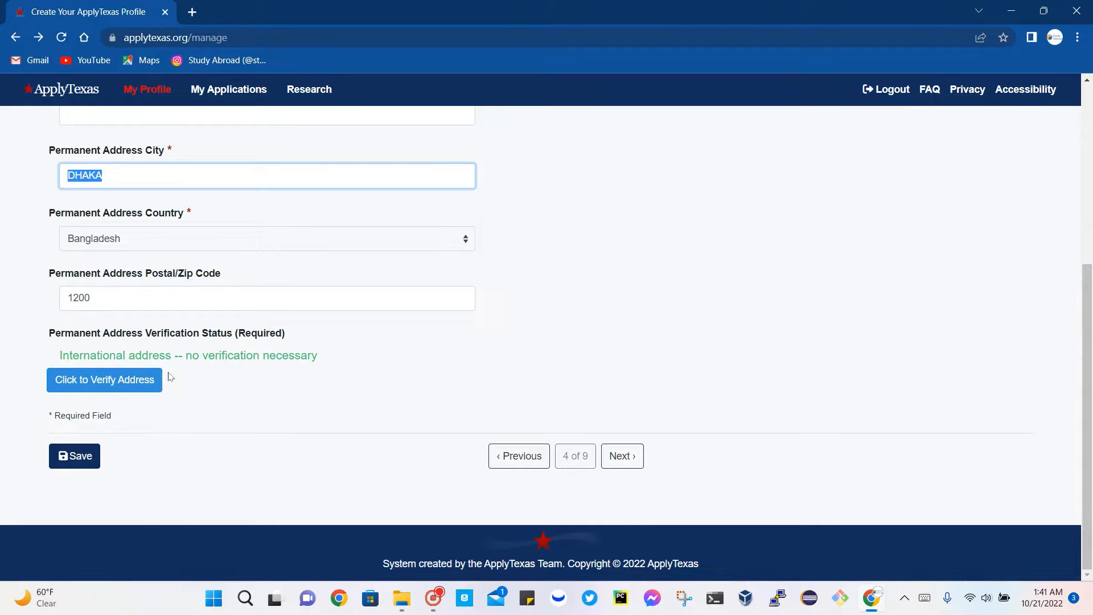
pyautogui.click(79, 454)
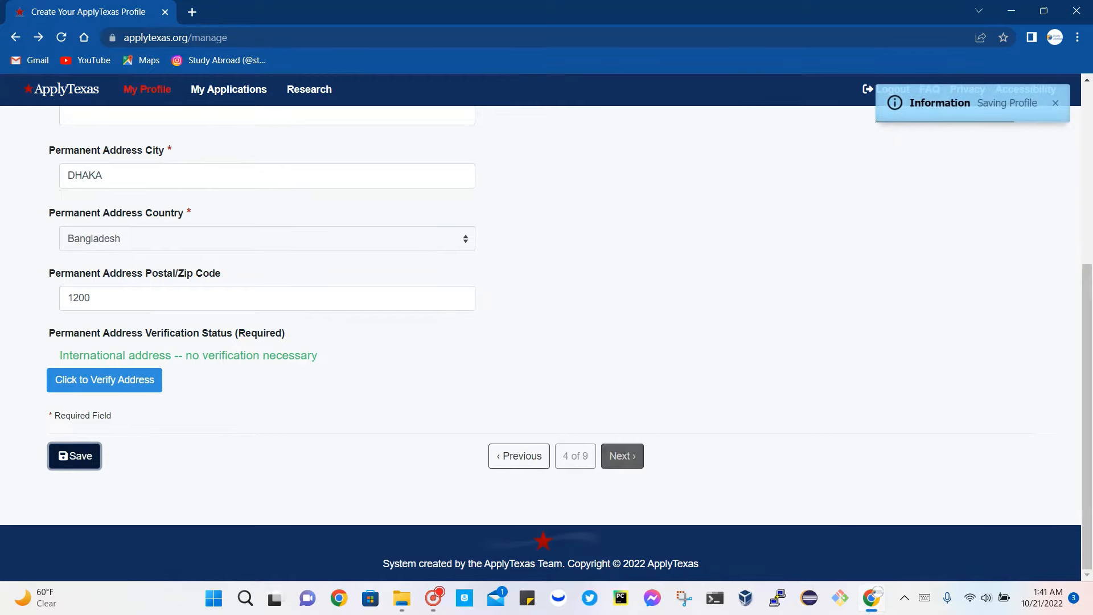
# - Recheck the saved permanent address from the first field to the verification status, and continue to profile page 5
pyautogui.scroll(4, 476, 305)
pyautogui.scroll(2, 476, 306)
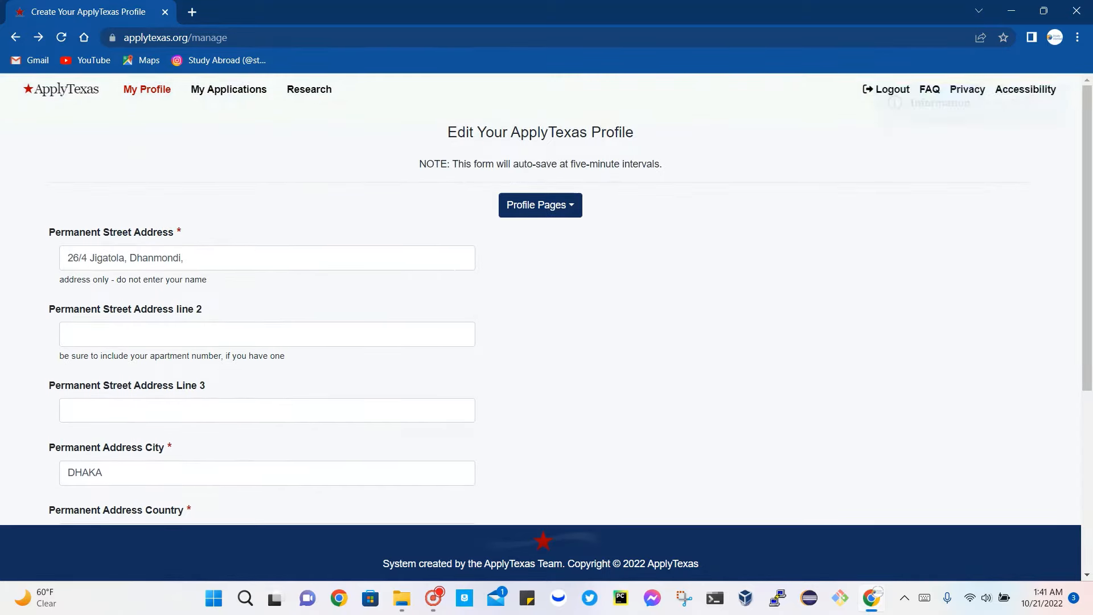
pyautogui.scroll(-5, 214, 261)
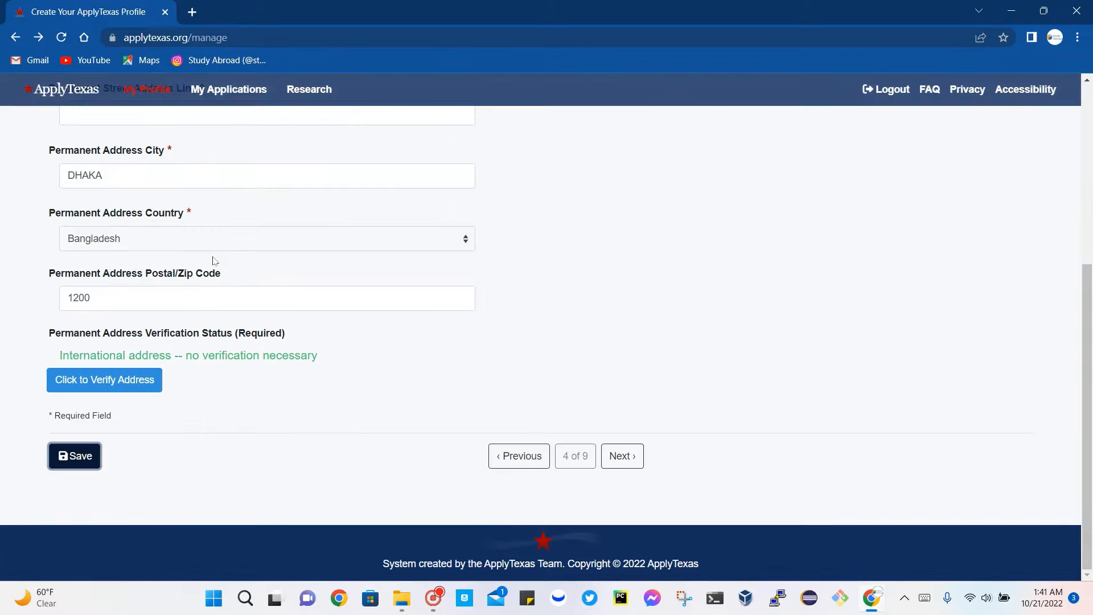
pyautogui.click(617, 467)
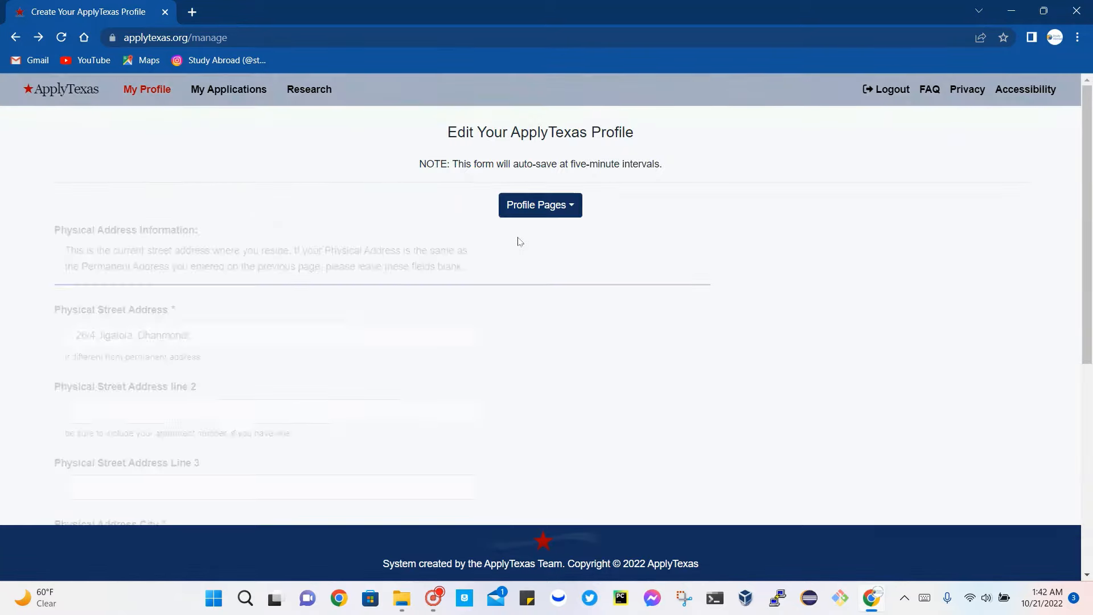
# - Check the physical street address, city, country and postal code, save the page, and continue to profile page 6
pyautogui.scroll(-1, 108, 353)
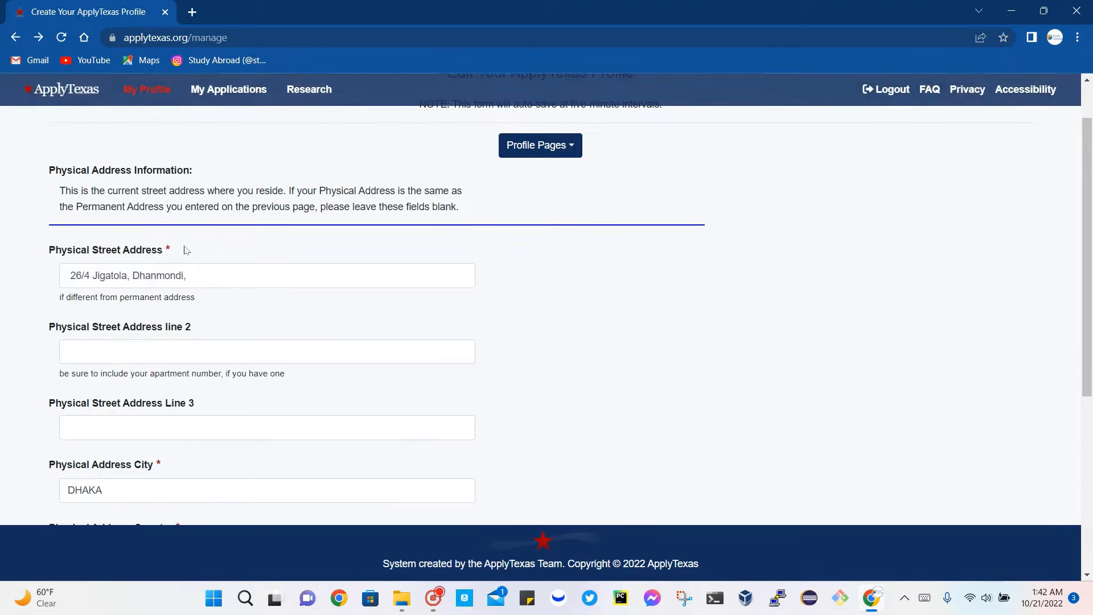
pyautogui.click(187, 275)
pyautogui.hotkey('ctrl', 'a')
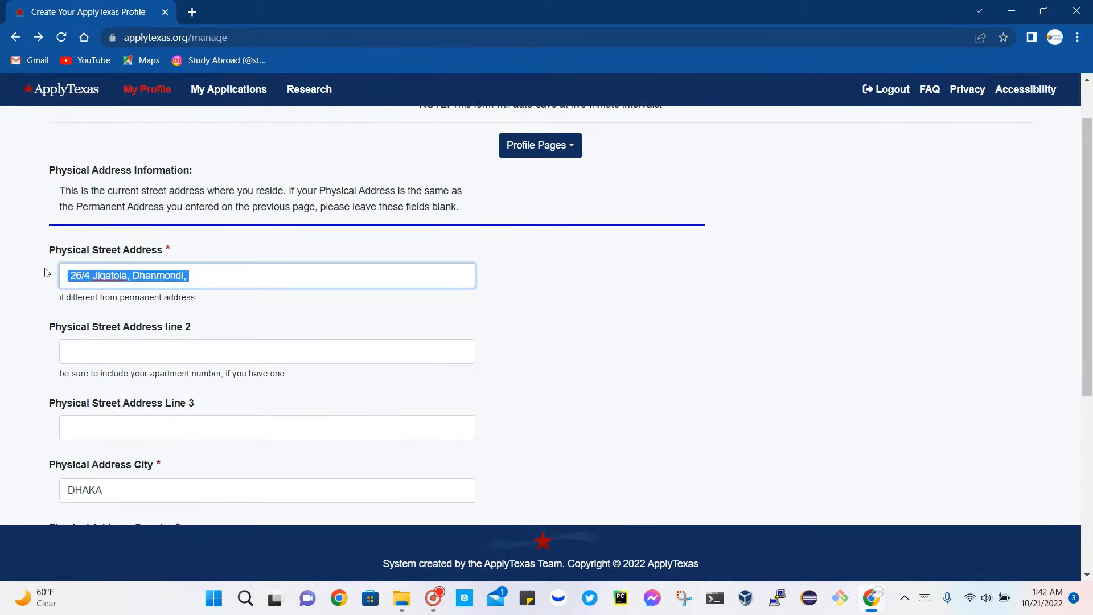
pyautogui.scroll(-2, 122, 342)
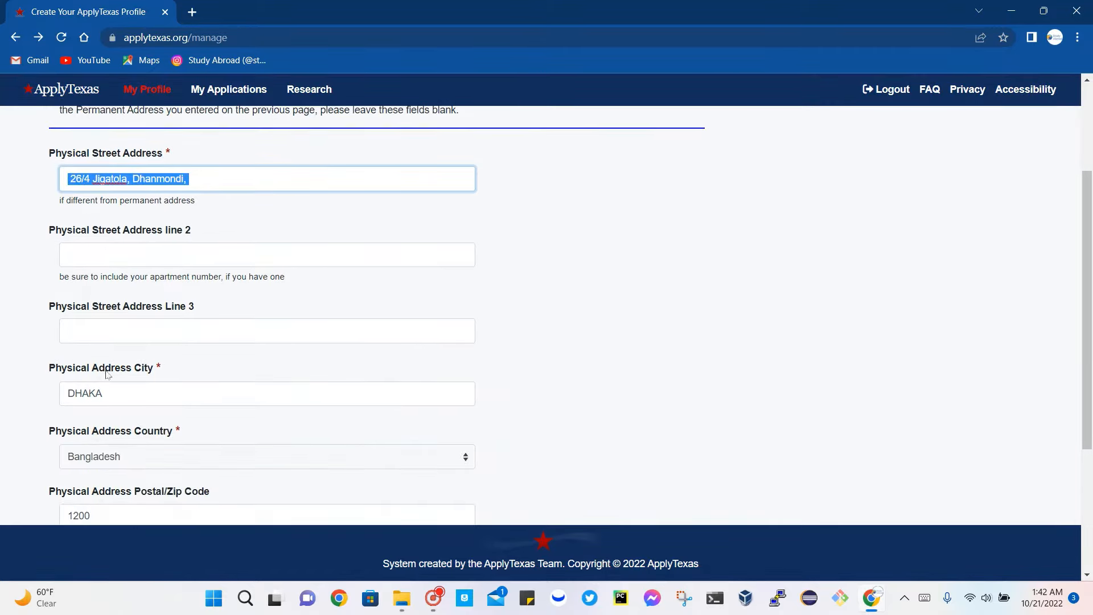
pyautogui.scroll(-3, 140, 420)
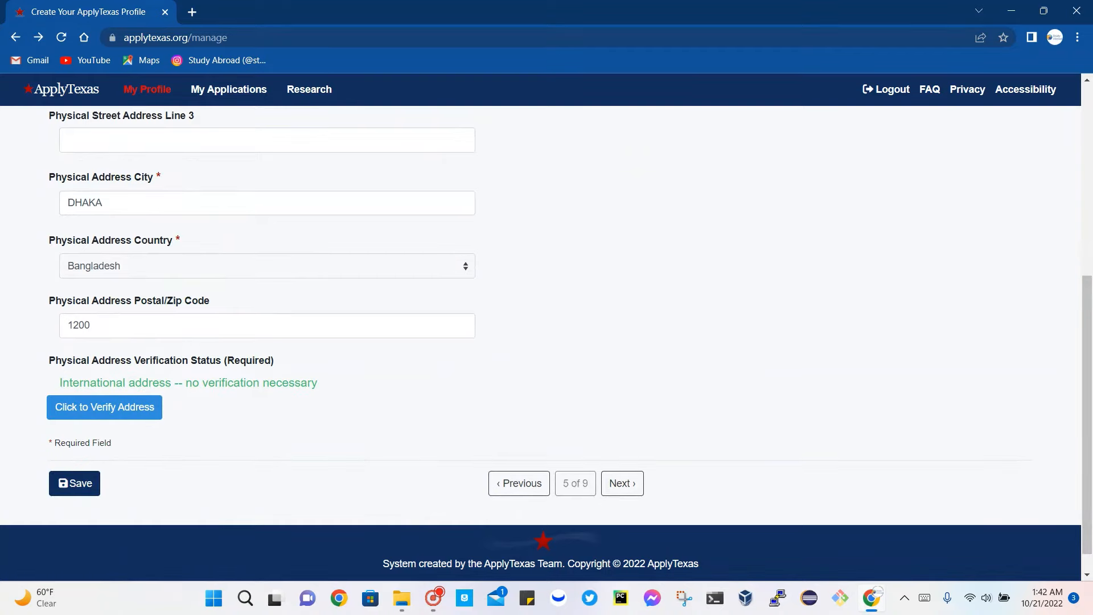
pyautogui.click(81, 484)
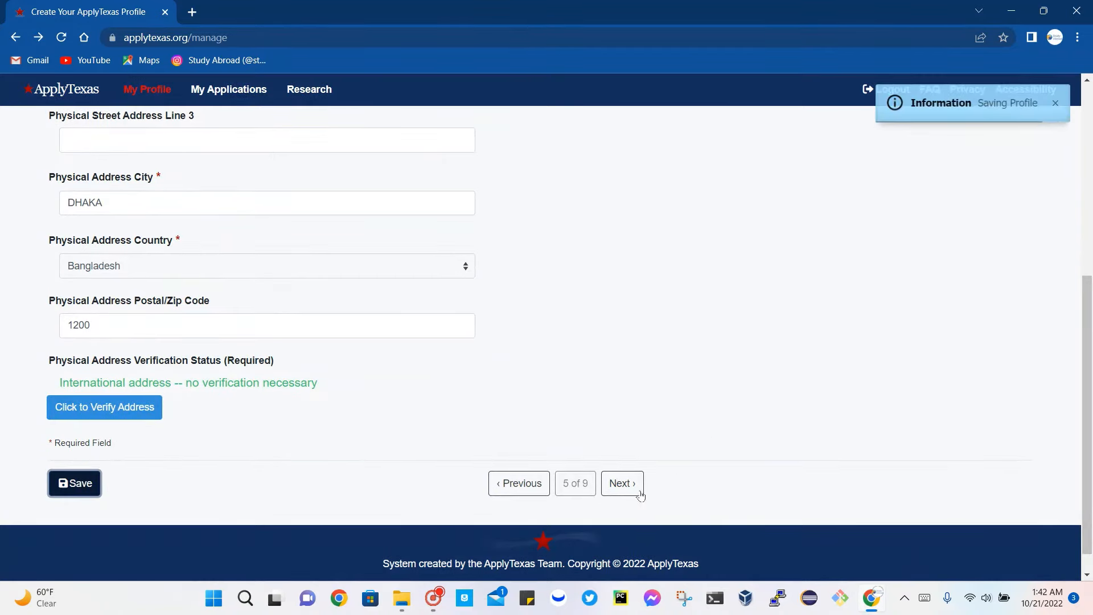
pyautogui.click(622, 484)
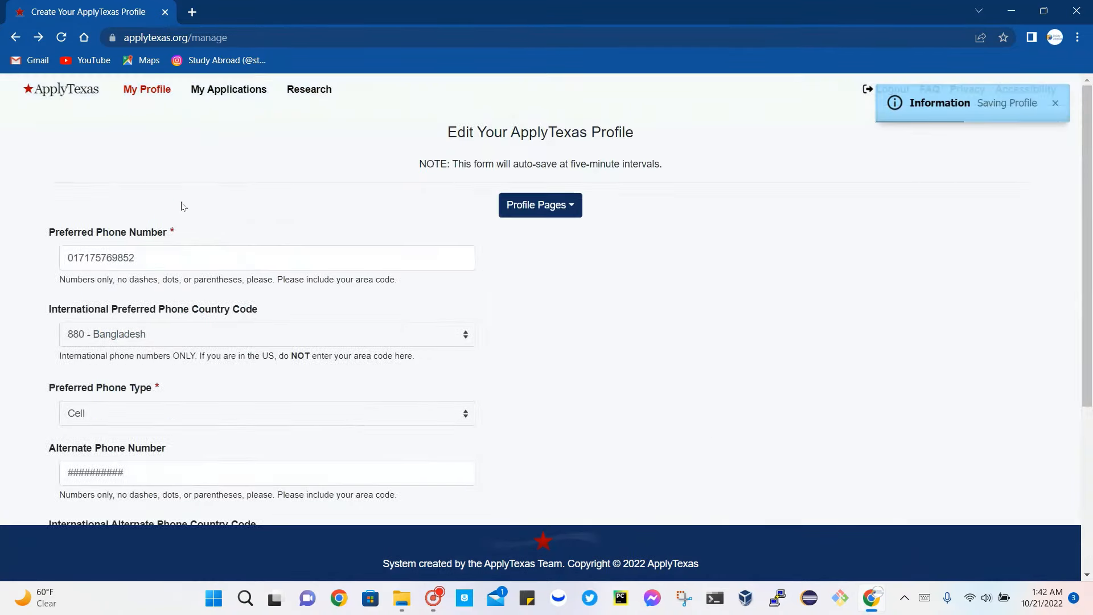
# - Check the preferred phone number, keep Cell as its phone type, save the page, and continue to profile page 7
pyautogui.press('Tab')
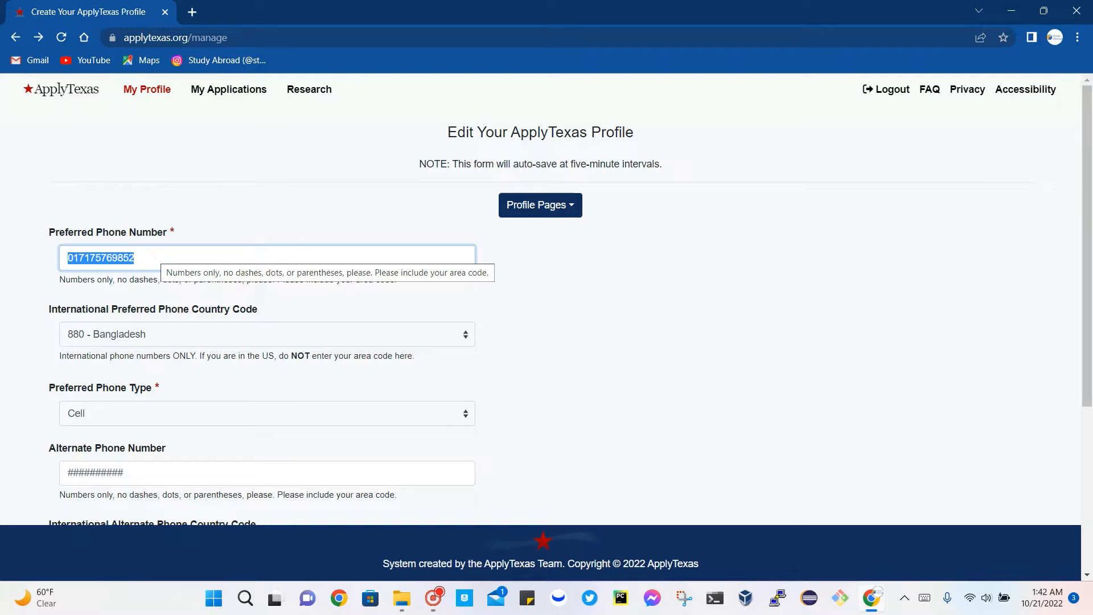
pyautogui.scroll(-2, 107, 341)
pyautogui.click(130, 323)
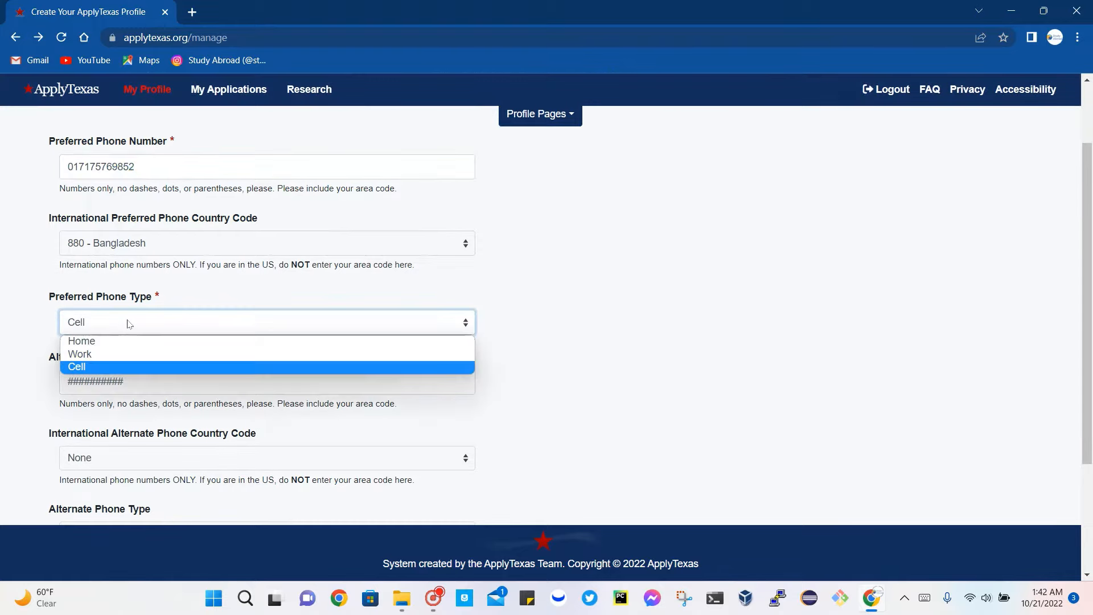
pyautogui.click(129, 323)
pyautogui.scroll(-3, 129, 323)
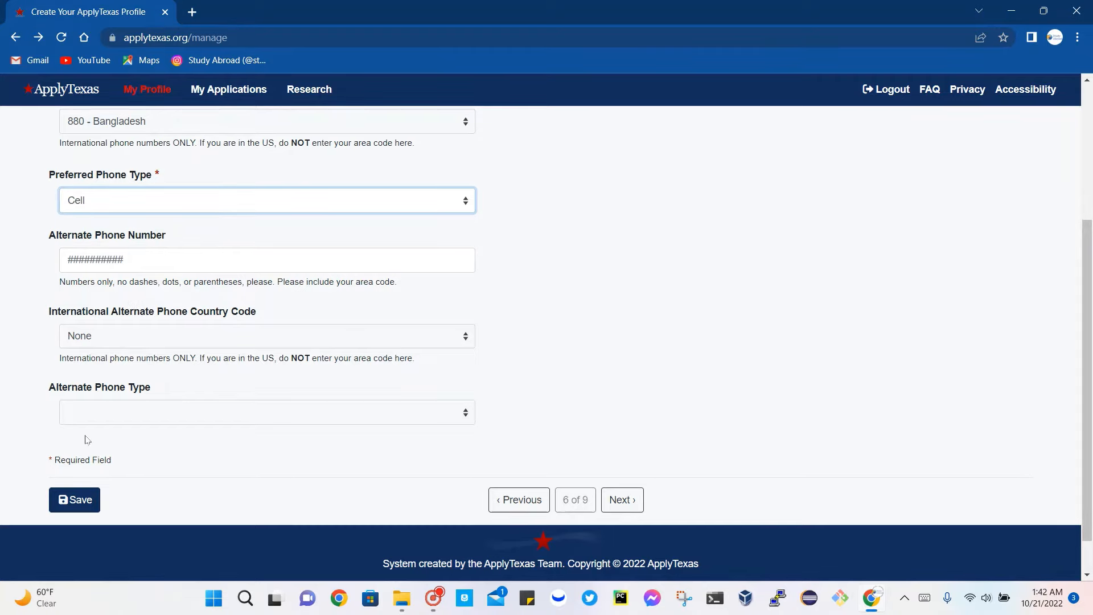
pyautogui.click(81, 501)
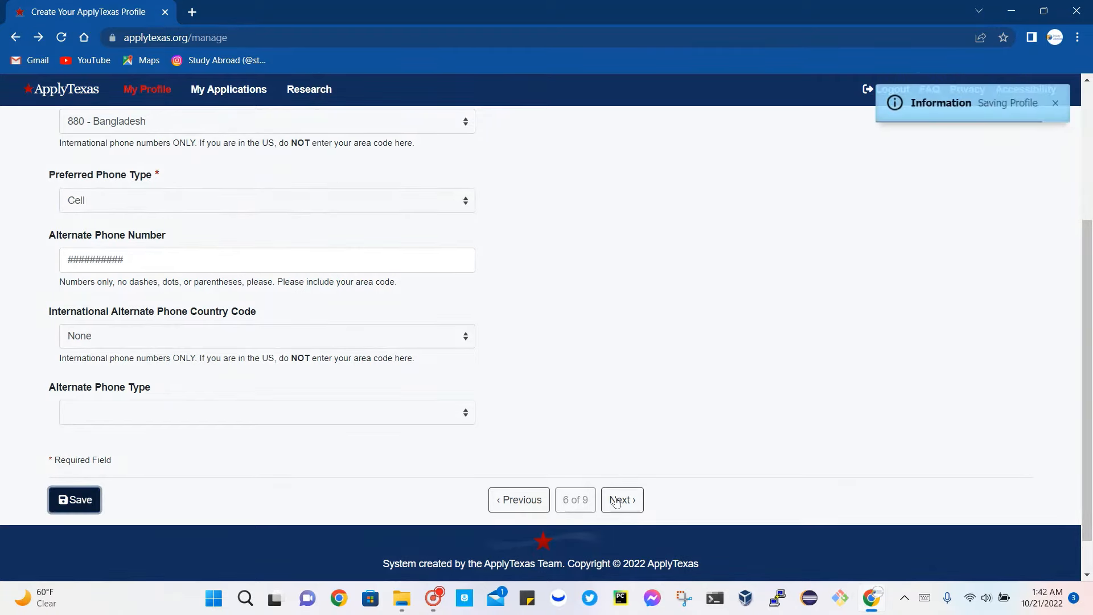
pyautogui.click(622, 499)
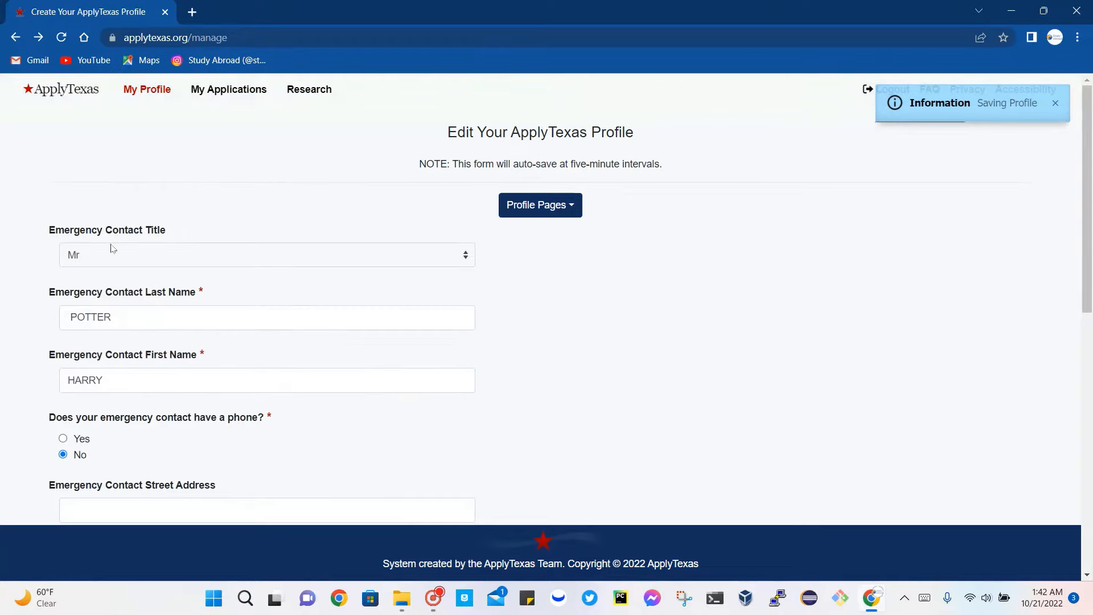
# - Check the emergency contact's title, last name and first name, and the answer about having a phone
pyautogui.scroll(-2, 228, 171)
pyautogui.scroll(2, 131, 194)
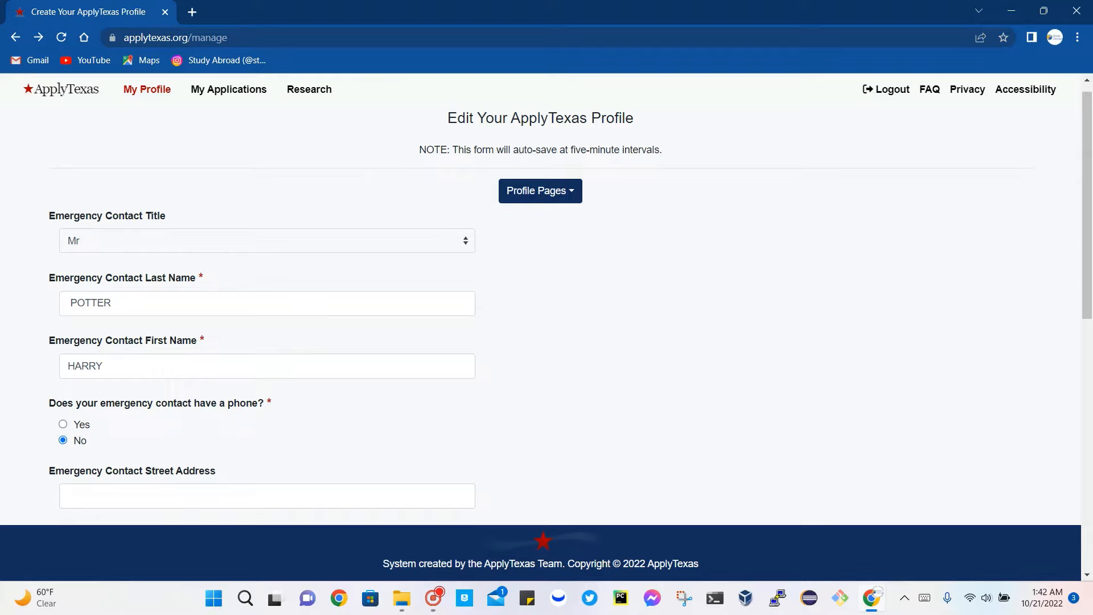
pyautogui.moveTo(114, 303); pyautogui.dragTo(52, 297)
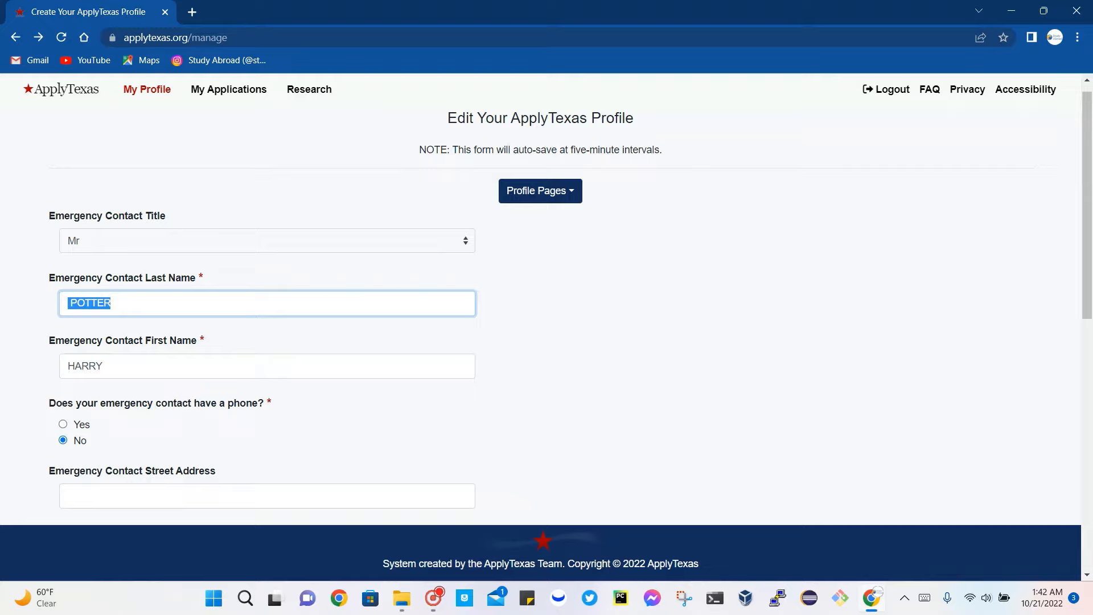
pyautogui.click(103, 365)
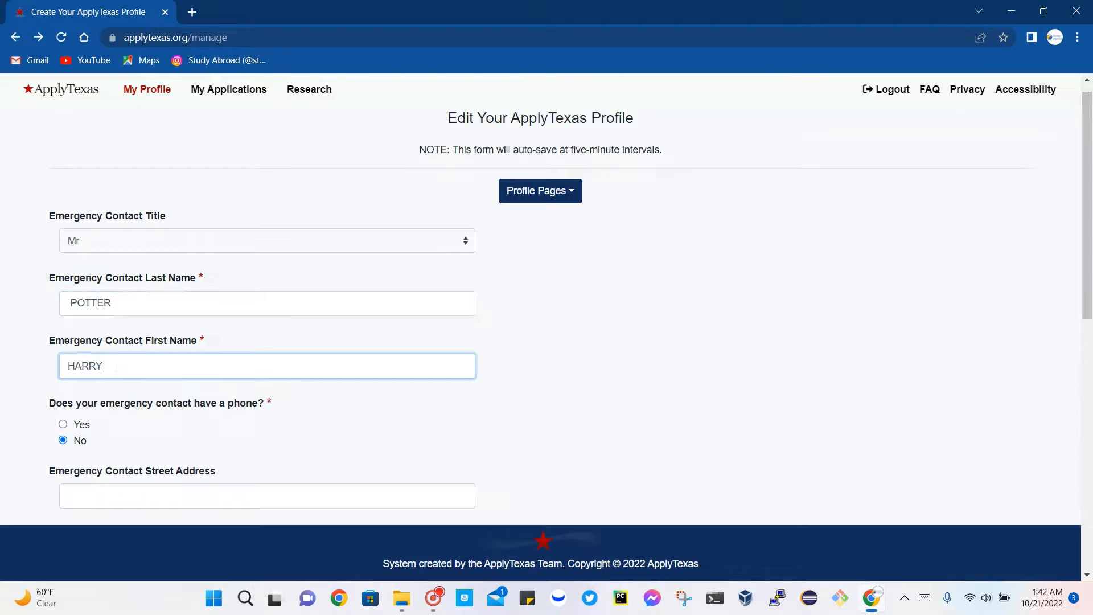
pyautogui.scroll(-1, 104, 395)
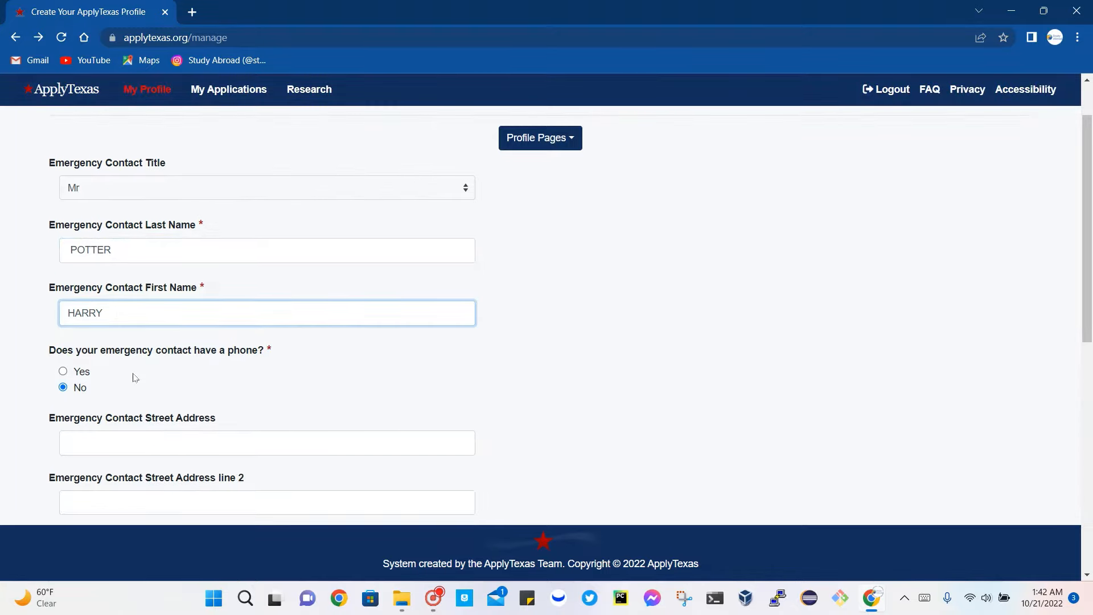
# - Check the emergency contact's email address and its confirmation, save the page, and continue to the high school details page
pyautogui.scroll(-3, 135, 377)
pyautogui.scroll(-6, 135, 377)
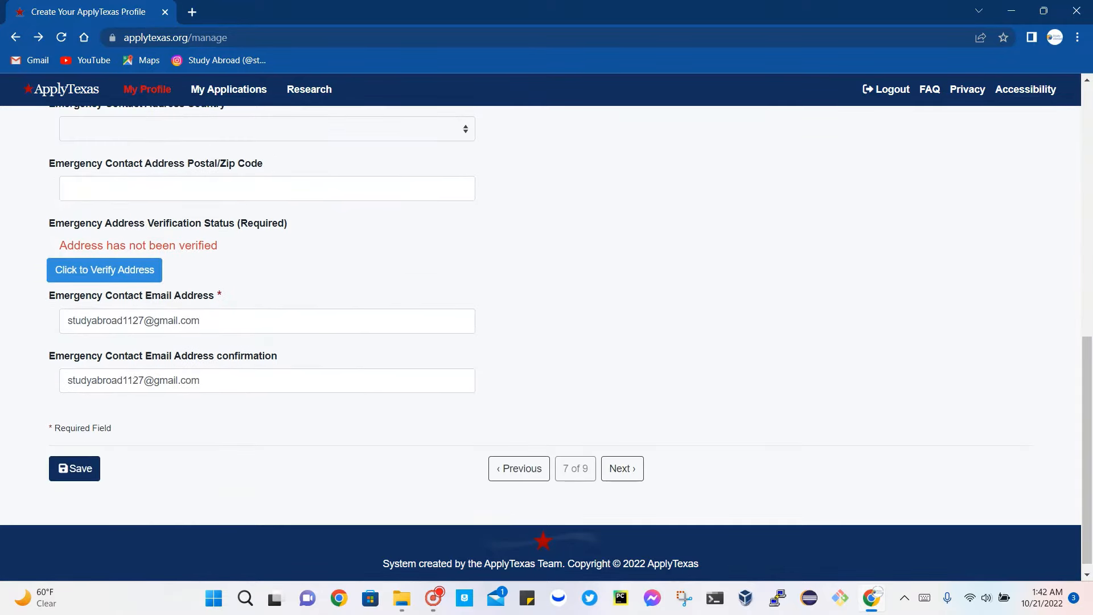
pyautogui.moveTo(201, 321); pyautogui.dragTo(60, 317)
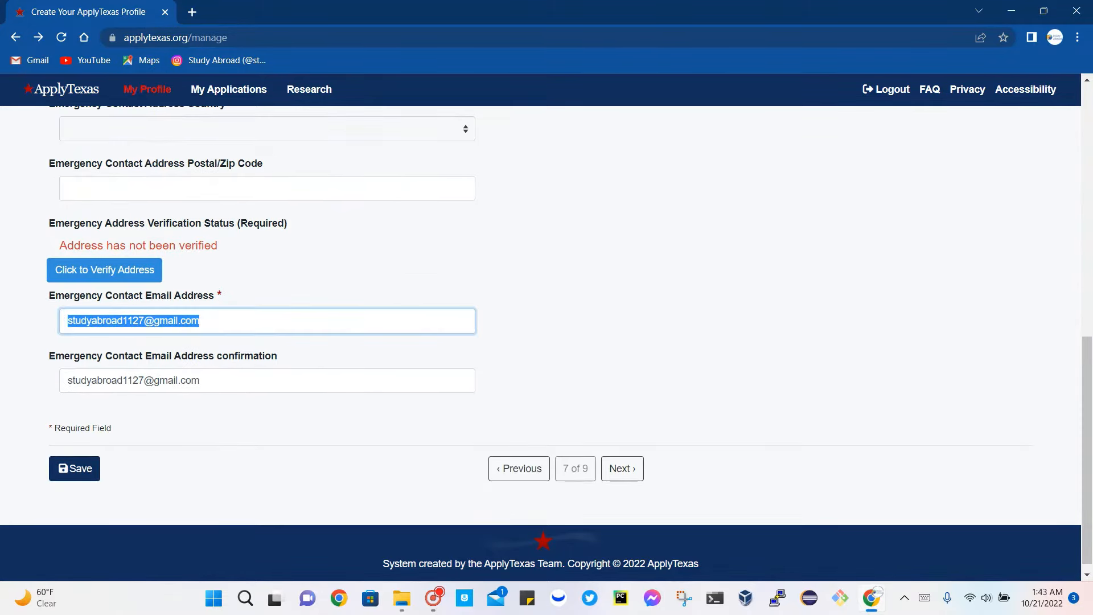
pyautogui.click(82, 470)
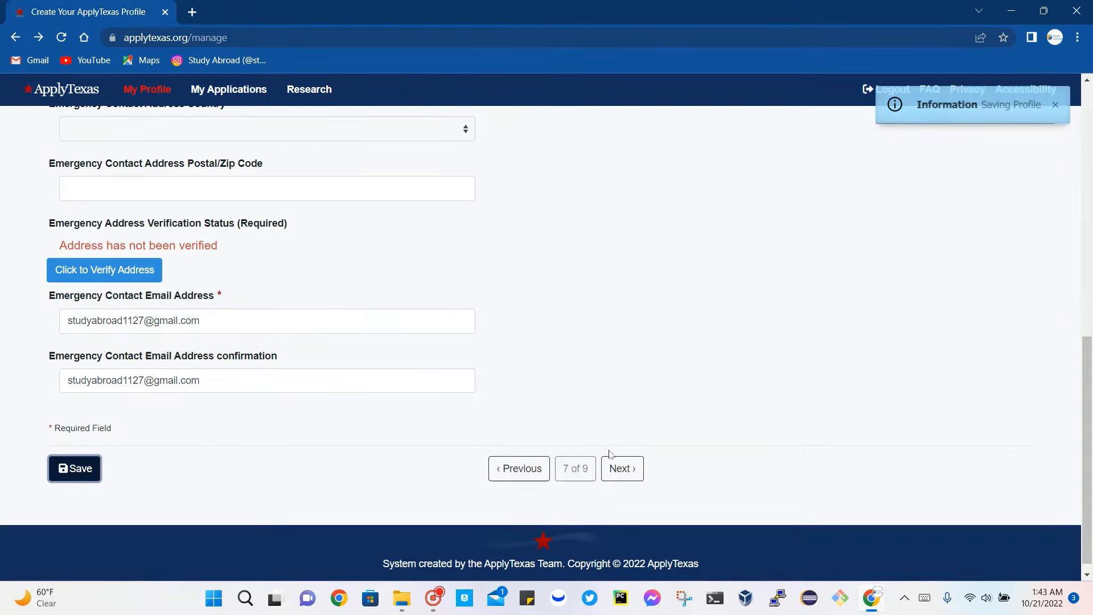
pyautogui.click(625, 469)
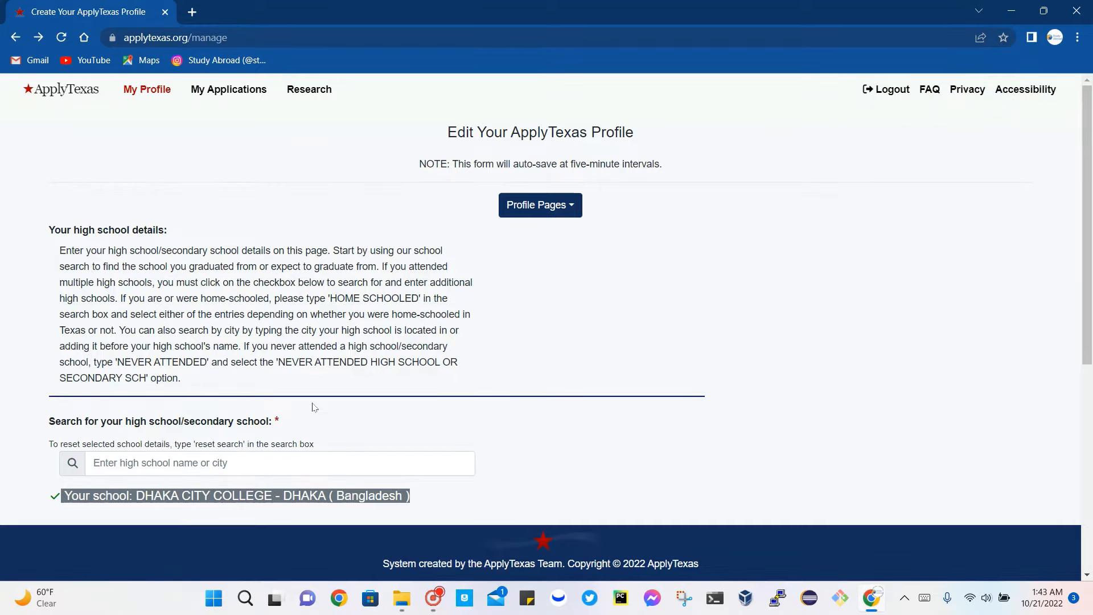
# - Search the high schools for dhaka and select Savar Cantonment Board High School, Dhaka, as the high school
pyautogui.scroll(-3, 312, 408)
pyautogui.scroll(2, 251, 398)
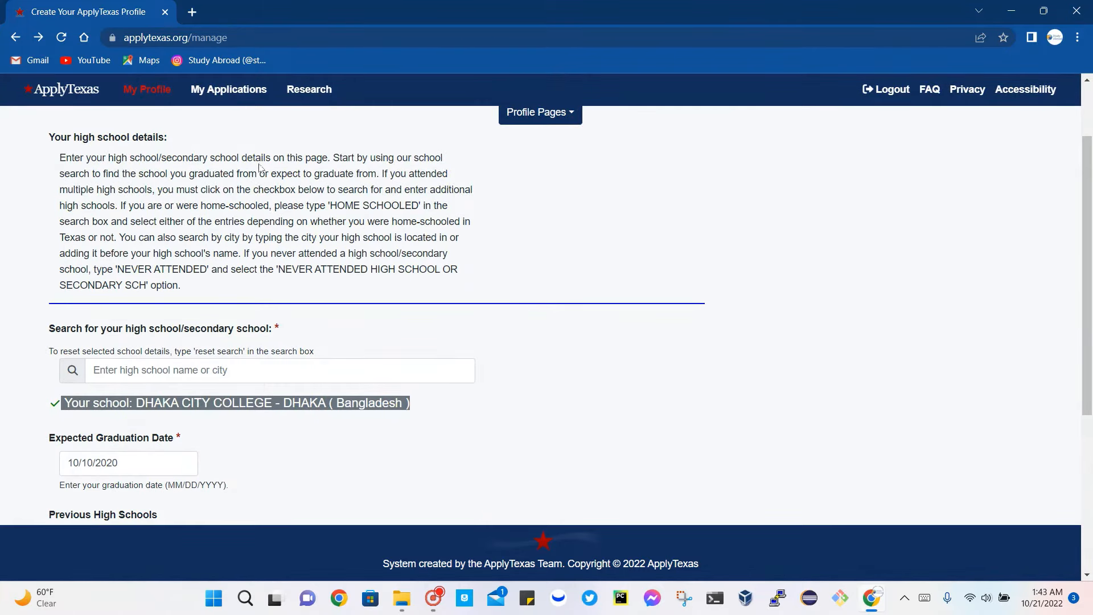
pyautogui.click(242, 371)
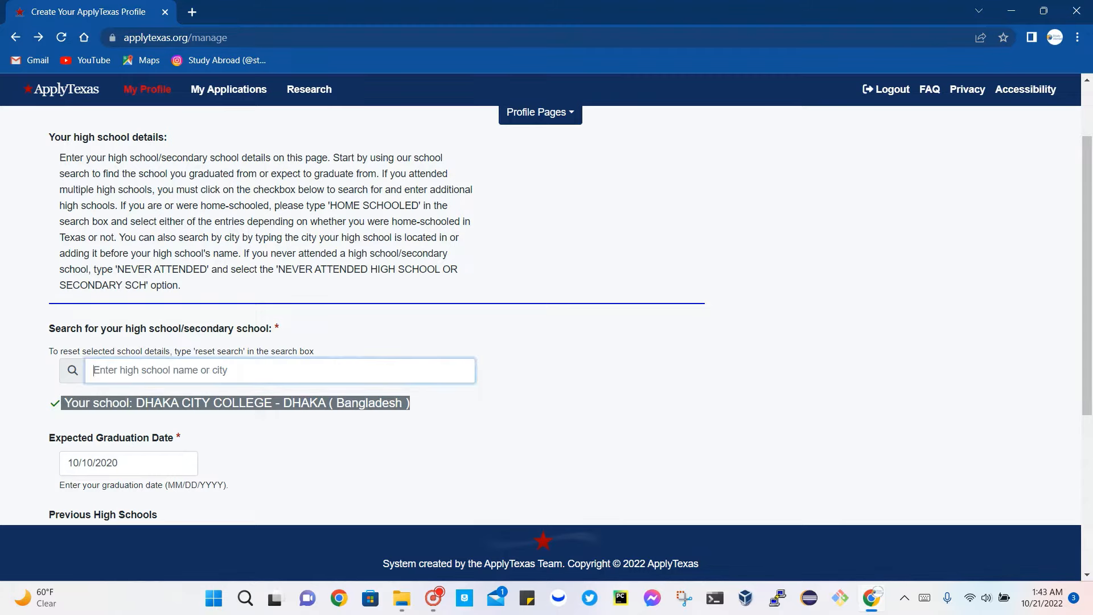
pyautogui.write('dhaka')
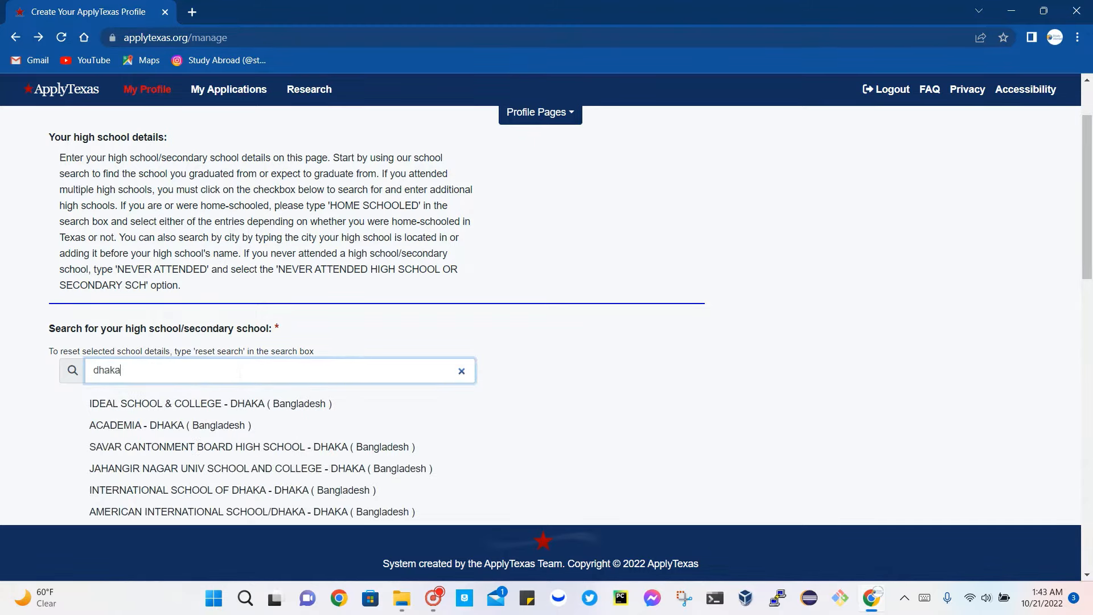
pyautogui.scroll(-2, 240, 373)
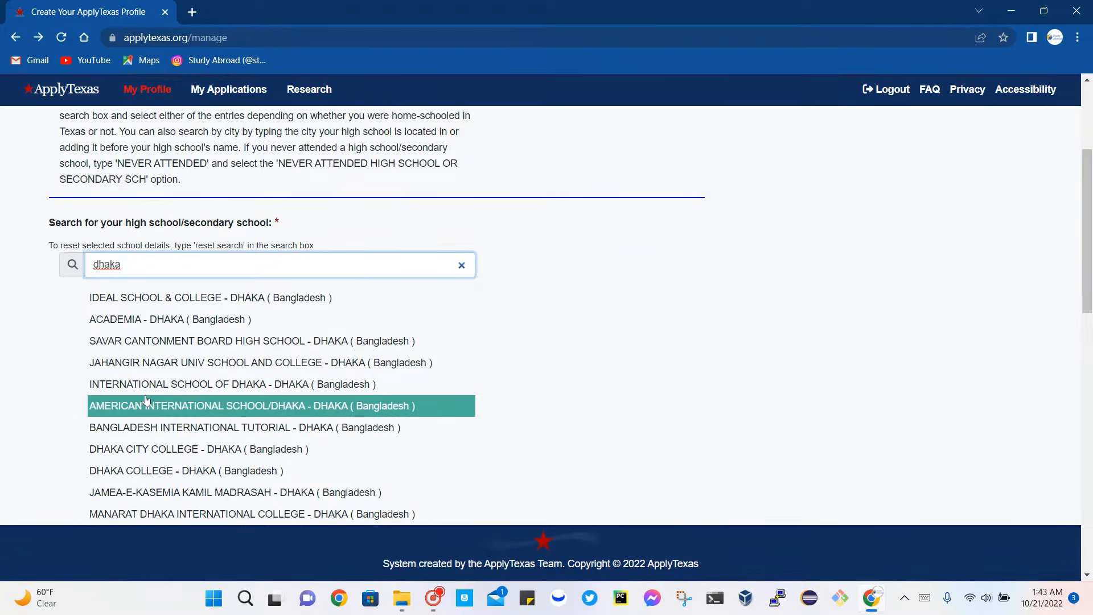
pyautogui.scroll(-2, 146, 400)
pyautogui.scroll(-1, 146, 400)
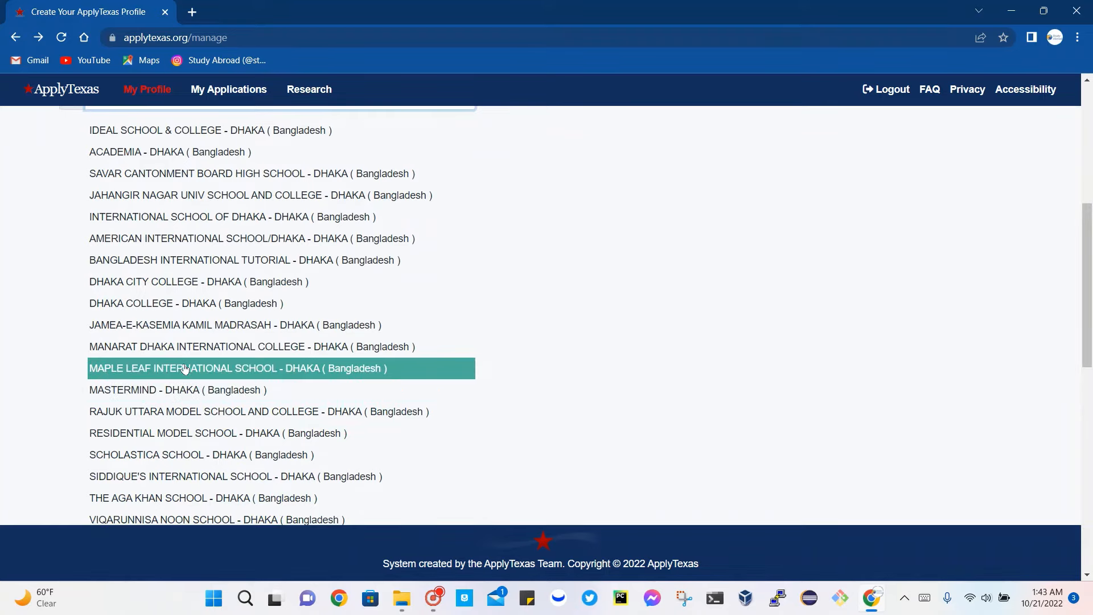
pyautogui.scroll(1, 185, 262)
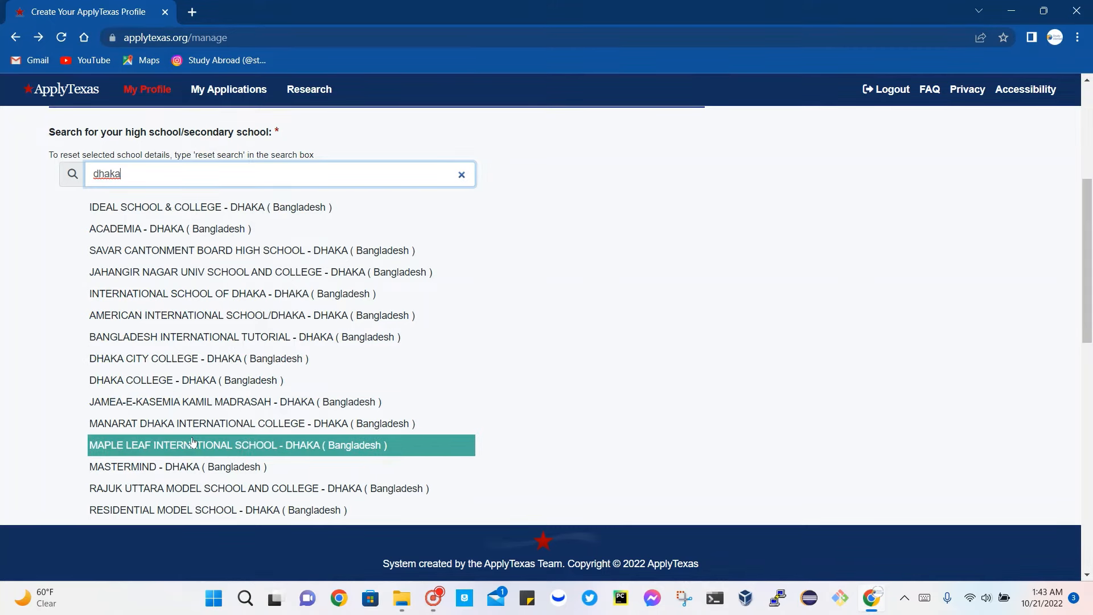
pyautogui.scroll(-1, 215, 384)
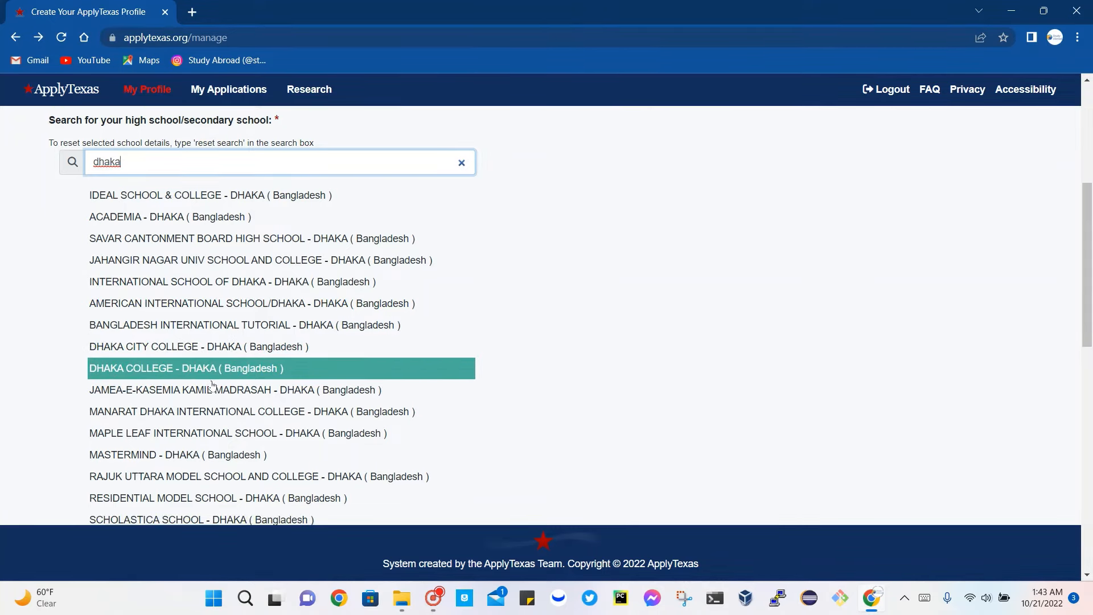
pyautogui.click(210, 242)
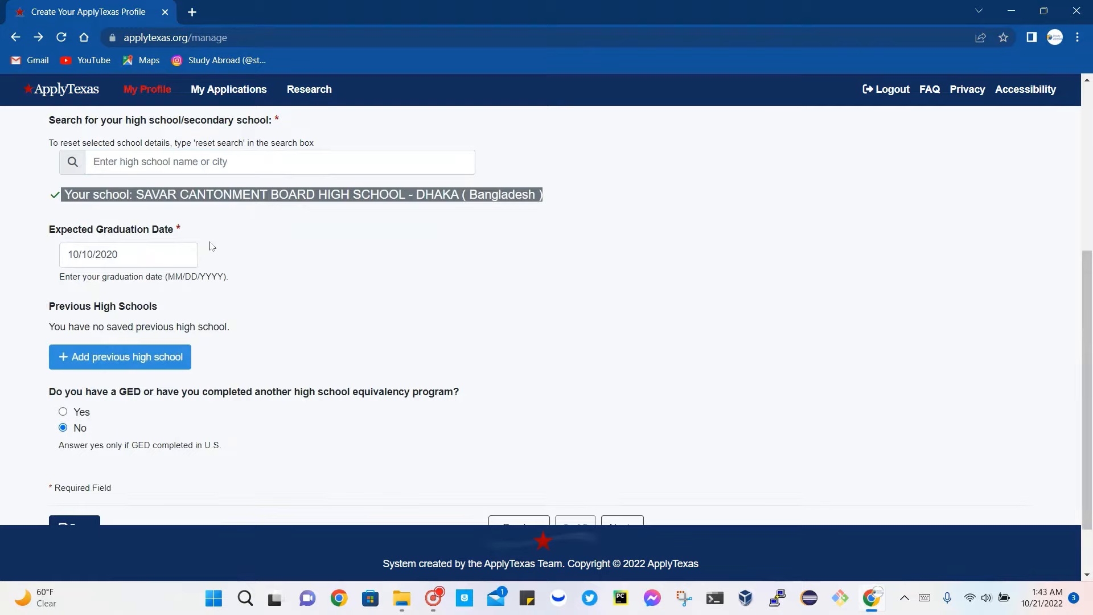
# - Set the high school's expected graduation date to 10/10/2018
pyautogui.click(91, 255)
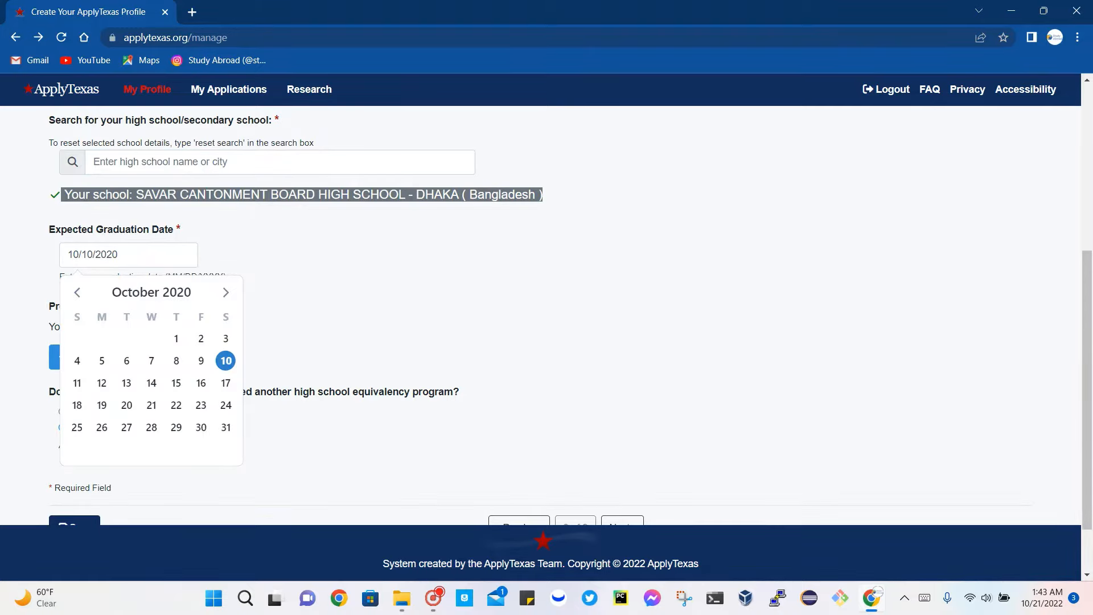
pyautogui.moveTo(137, 254); pyautogui.dragTo(25, 247)
pyautogui.write('10')
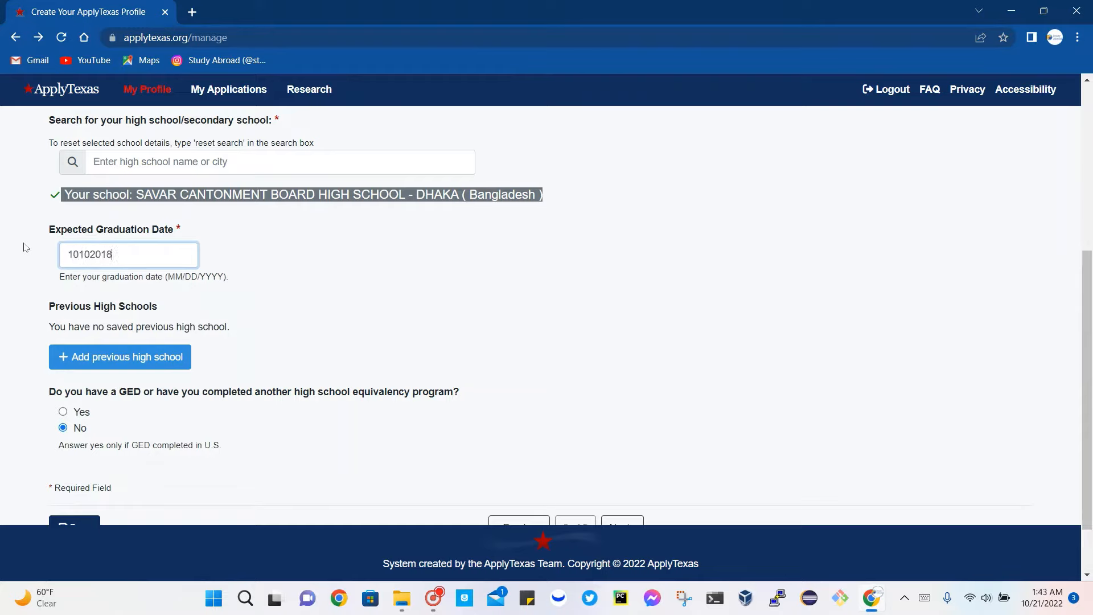
pyautogui.click(294, 311)
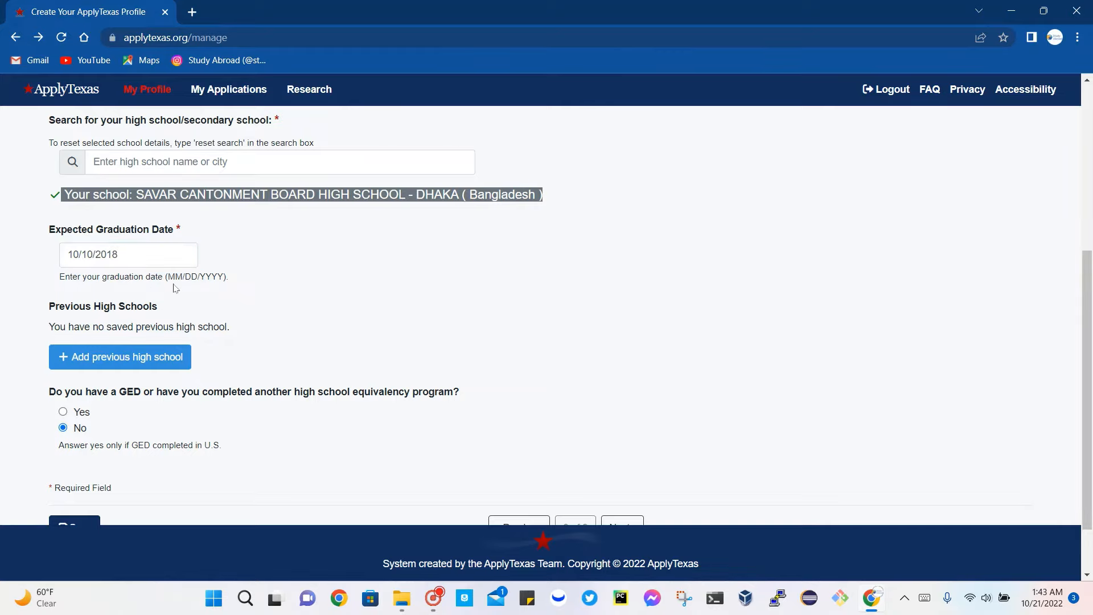
# - Keep the GED answer as No, save the high school details, and continue to profile page 9
pyautogui.scroll(-2, 191, 296)
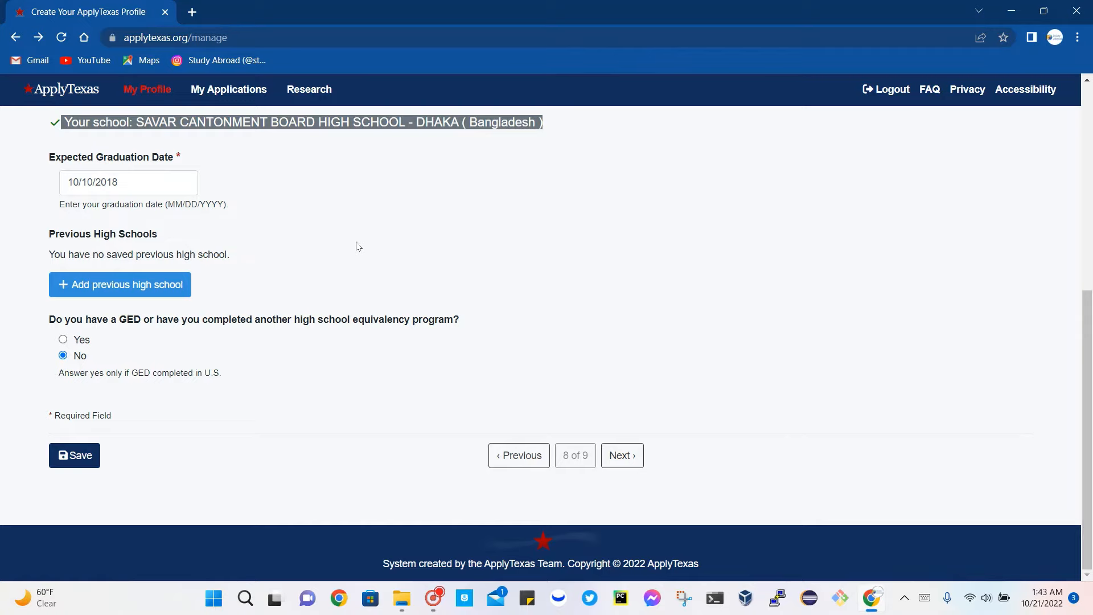
pyautogui.scroll(2, 357, 246)
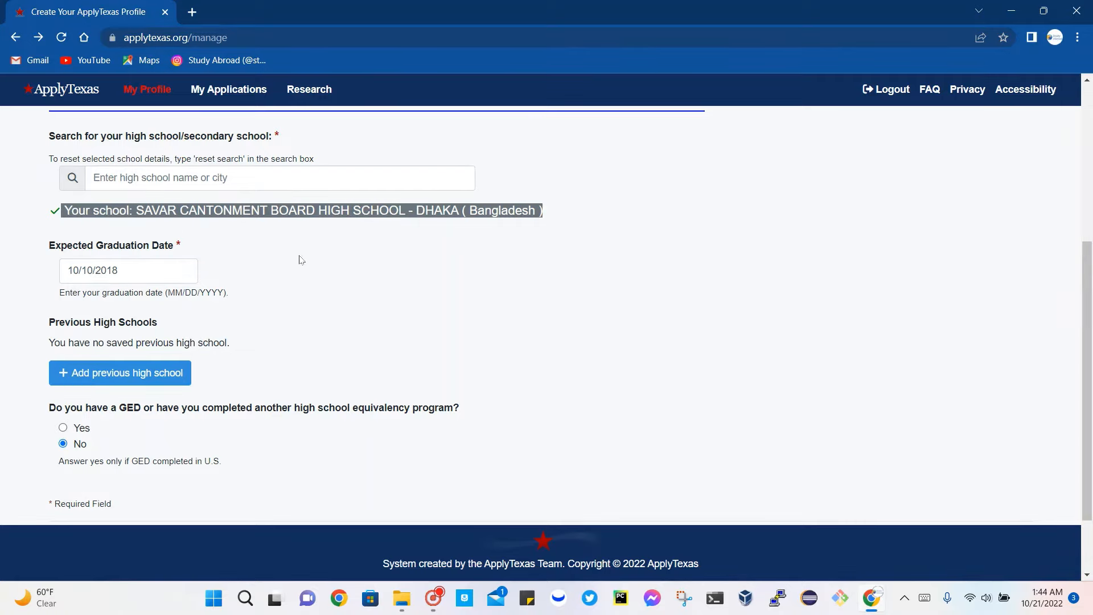
pyautogui.scroll(-2, 302, 260)
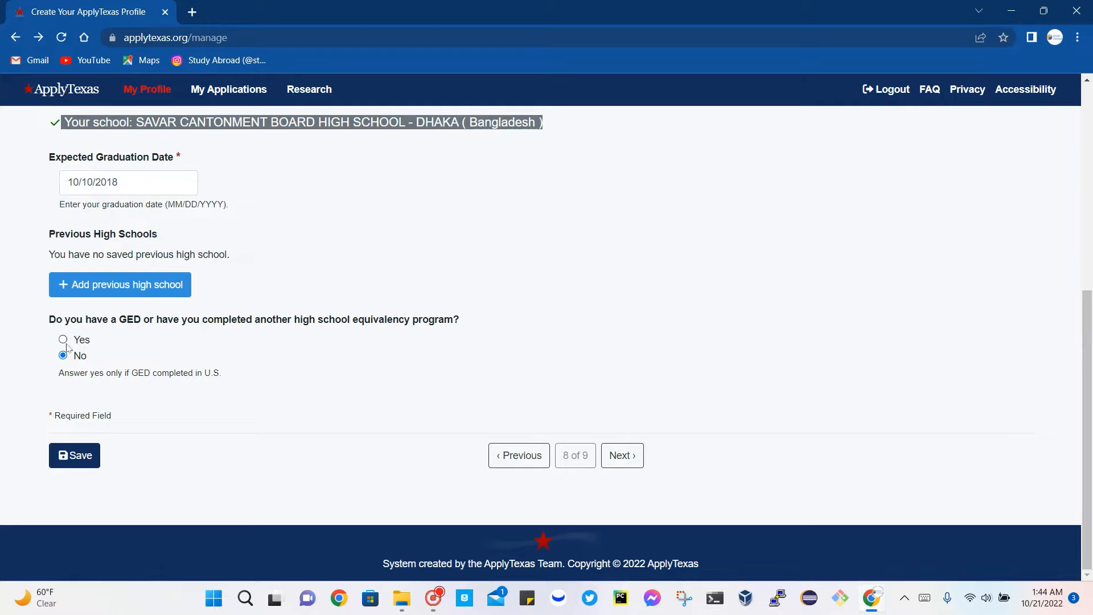
pyautogui.click(70, 455)
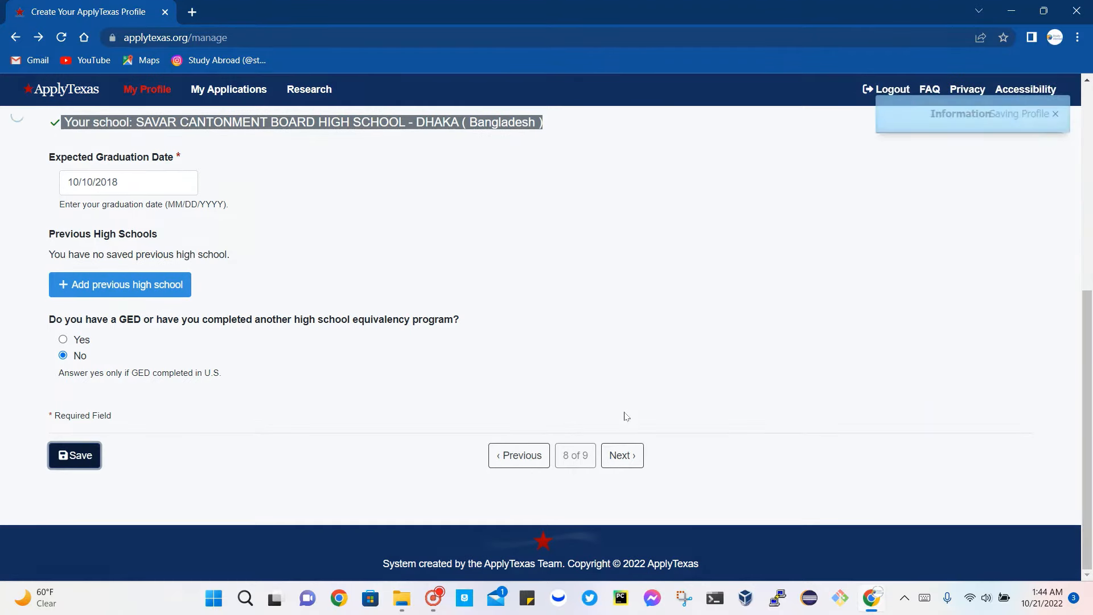
pyautogui.click(622, 456)
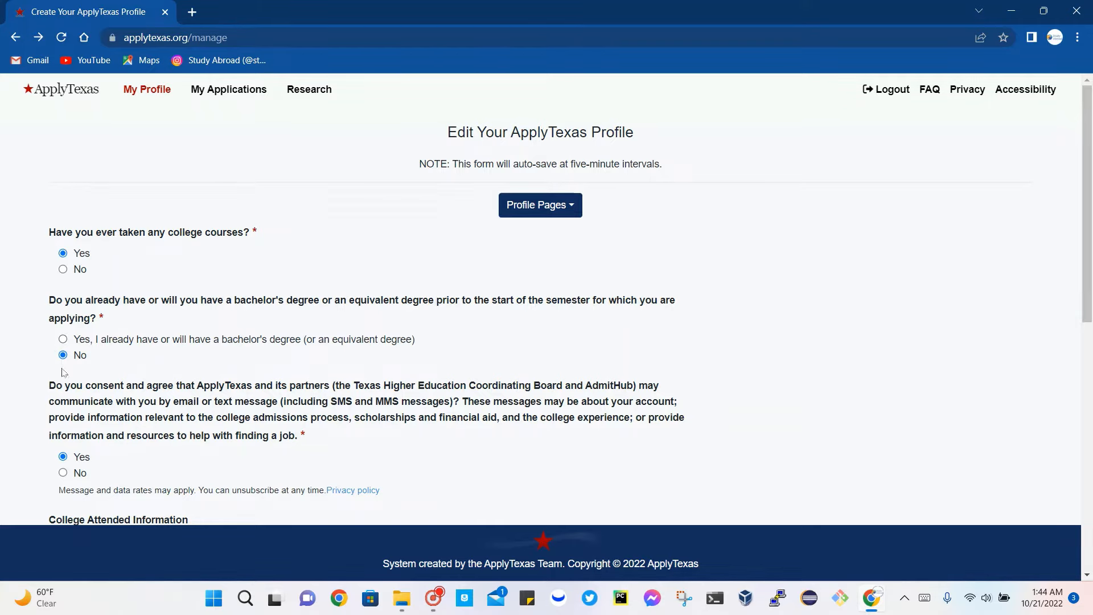
# - Review the college course, degree and messaging consent answers, and delete Dhaka College and University of Dhaka from the previous colleges
pyautogui.scroll(-1, 64, 359)
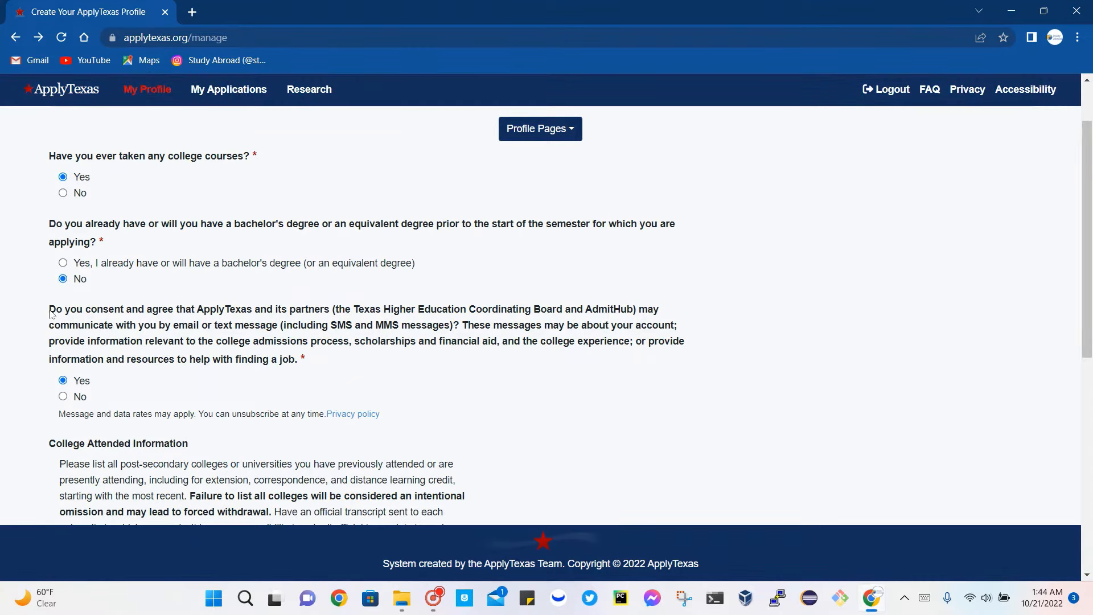
pyautogui.moveTo(50, 310); pyautogui.dragTo(333, 309)
pyautogui.scroll(-3, 79, 271)
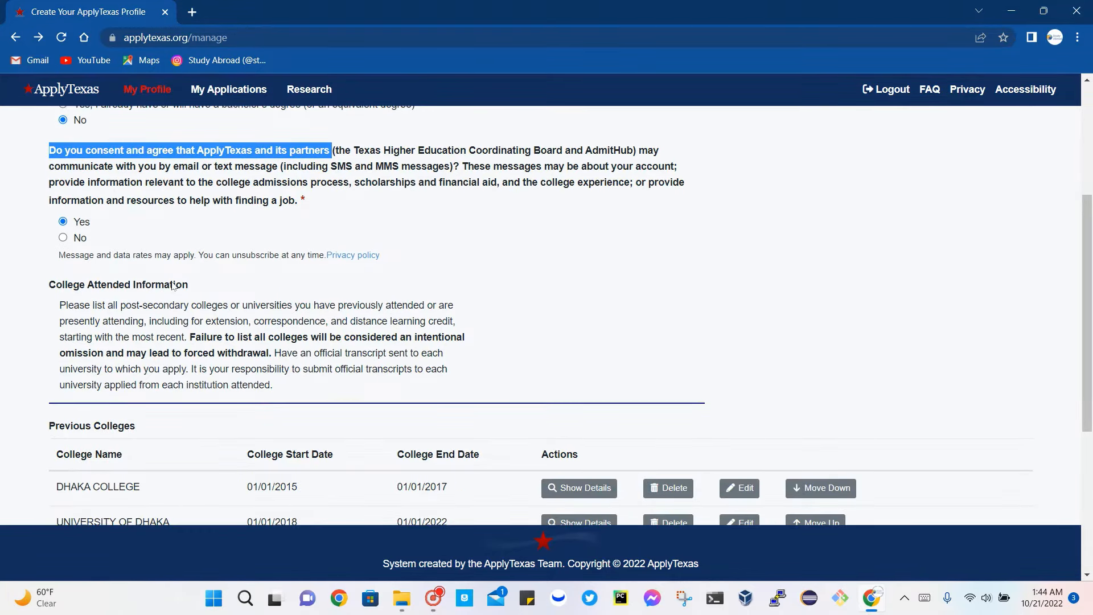
pyautogui.scroll(1, 173, 286)
pyautogui.scroll(-3, 676, 176)
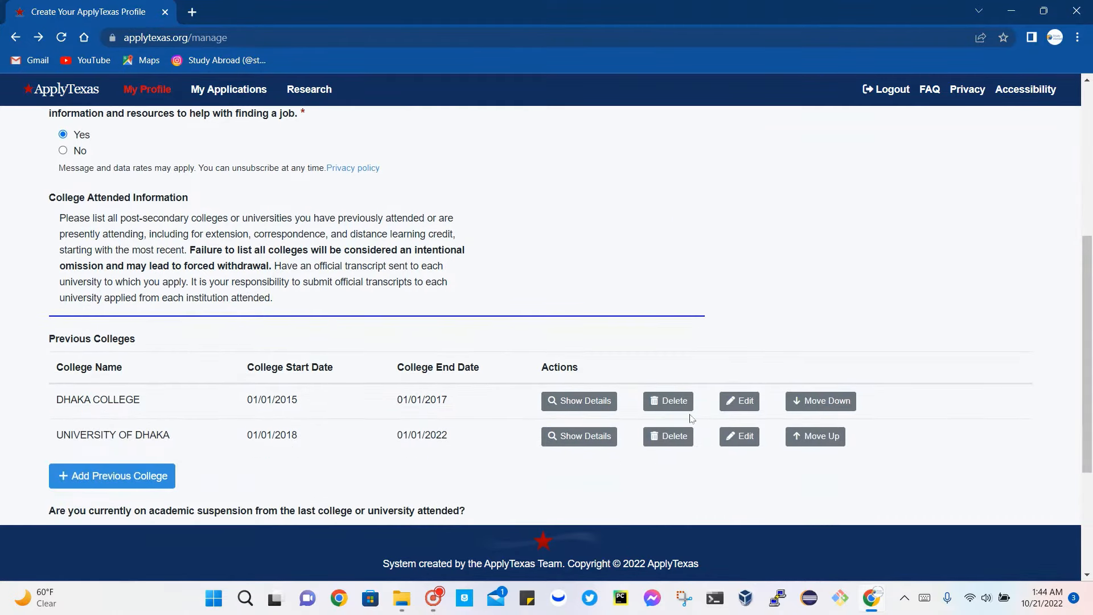
pyautogui.click(677, 401)
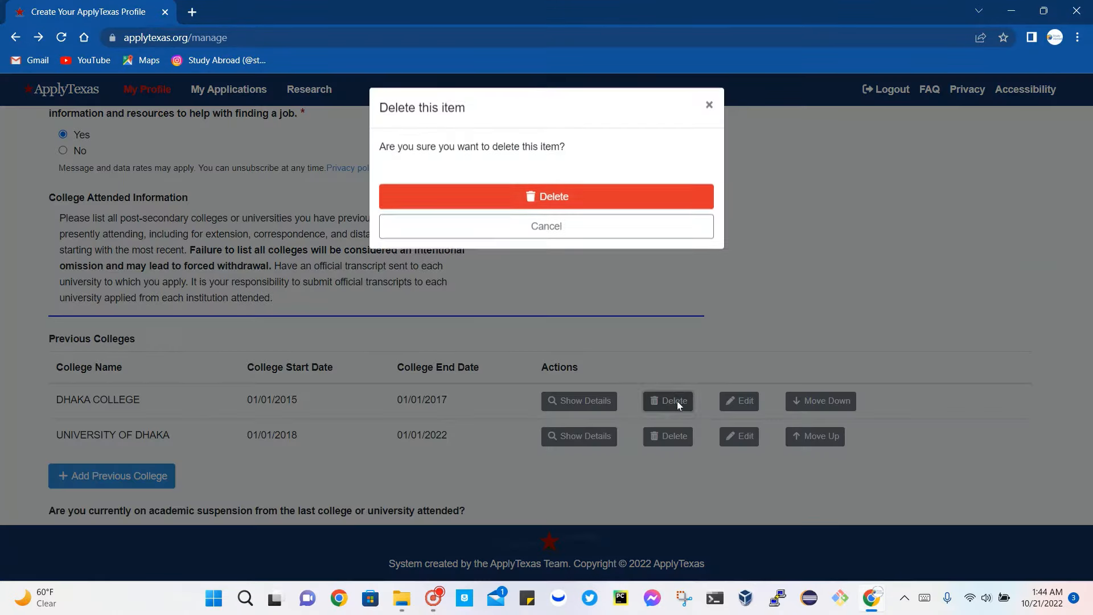
pyautogui.click(665, 206)
pyautogui.click(750, 400)
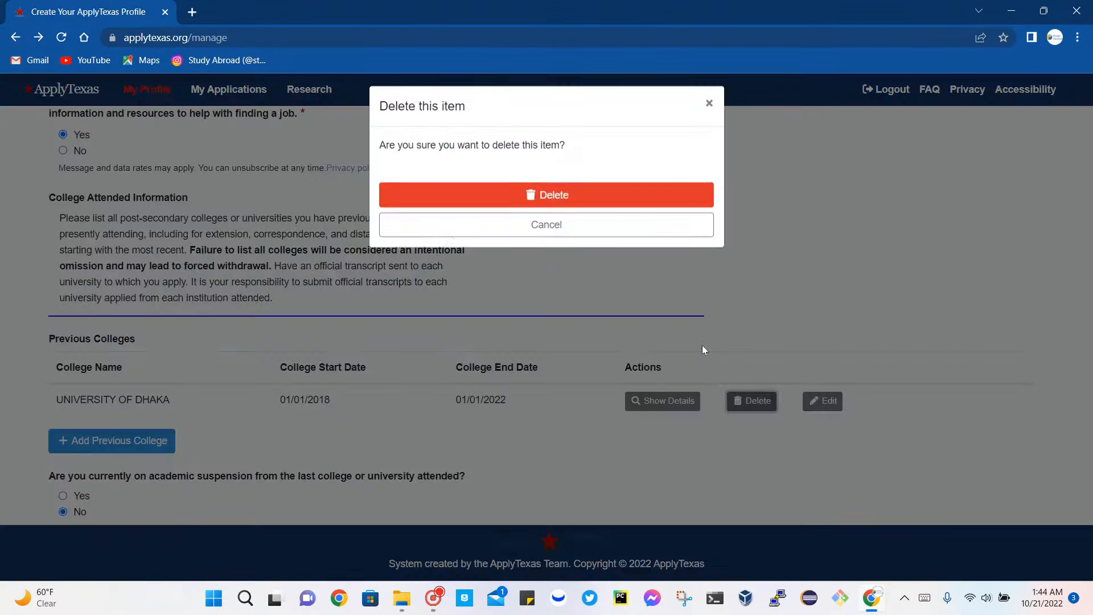
pyautogui.click(647, 200)
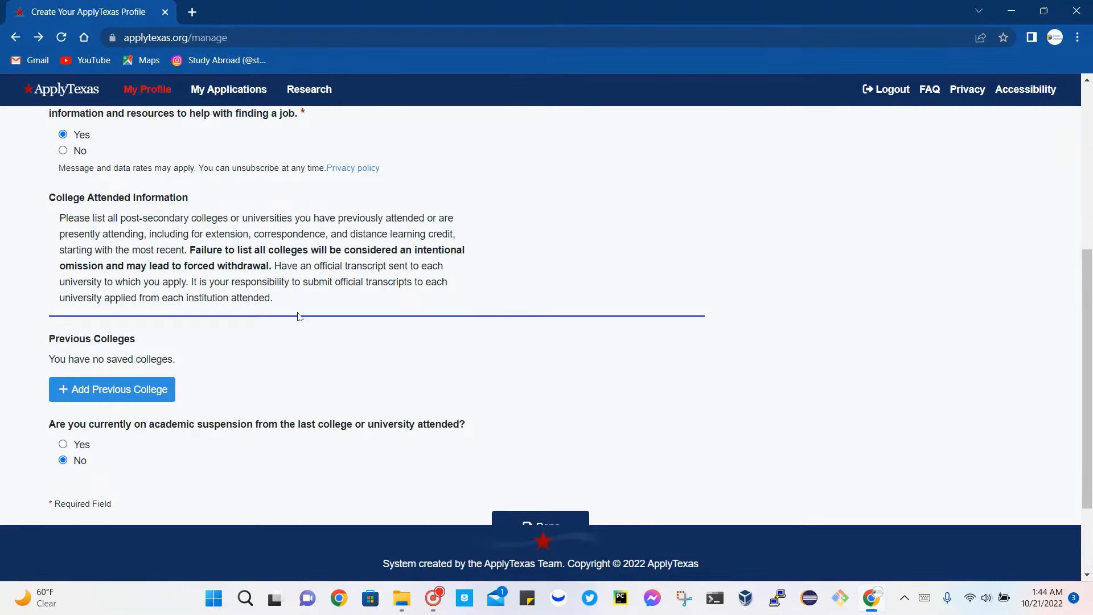
# - Start a new previous college entry, search for dhaka, and select Dhaka Medical College
pyautogui.scroll(-2, 298, 317)
pyautogui.click(149, 308)
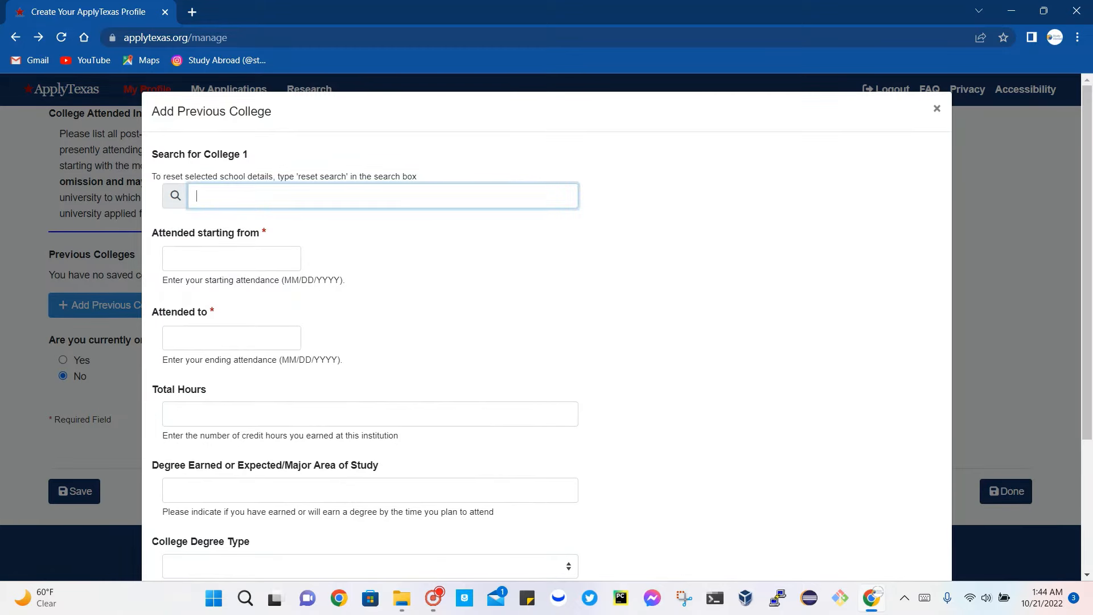
pyautogui.write('dhaka')
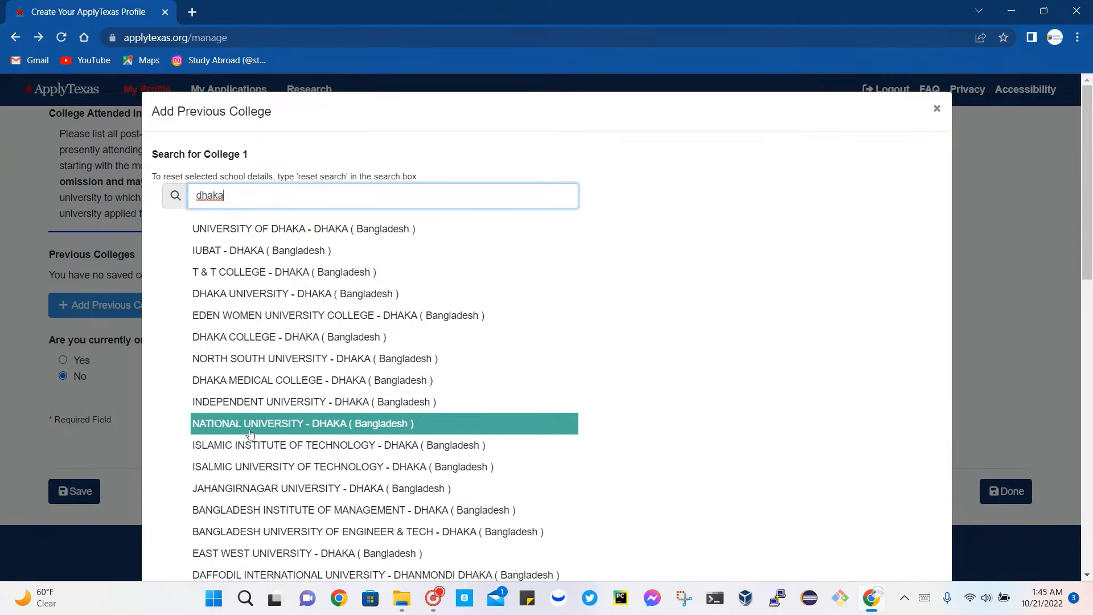
pyautogui.scroll(-2, 250, 434)
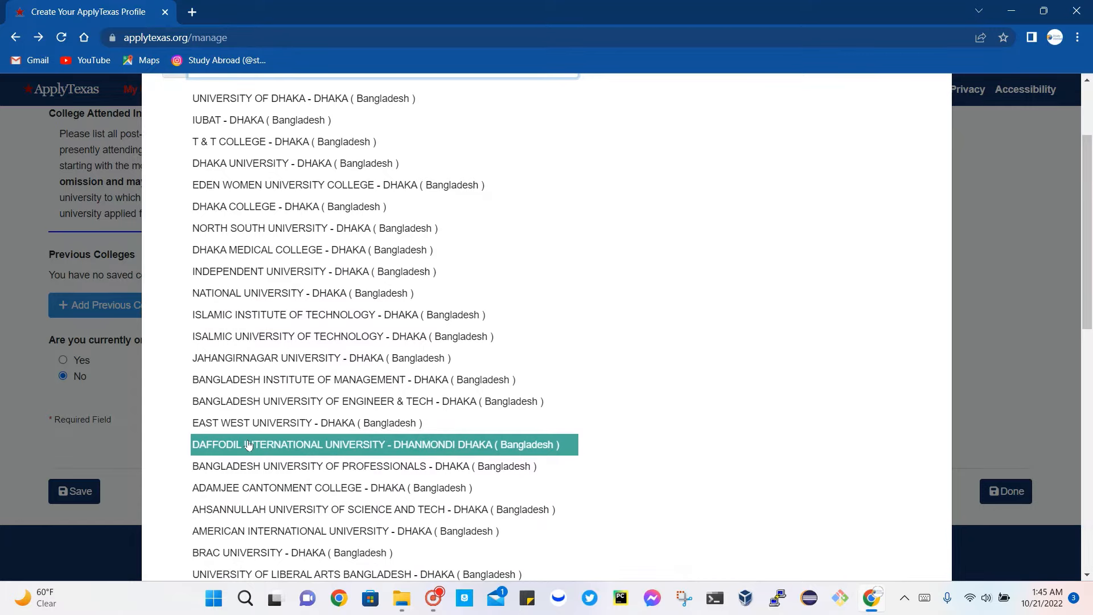
pyautogui.scroll(-4, 248, 445)
pyautogui.scroll(3, 249, 445)
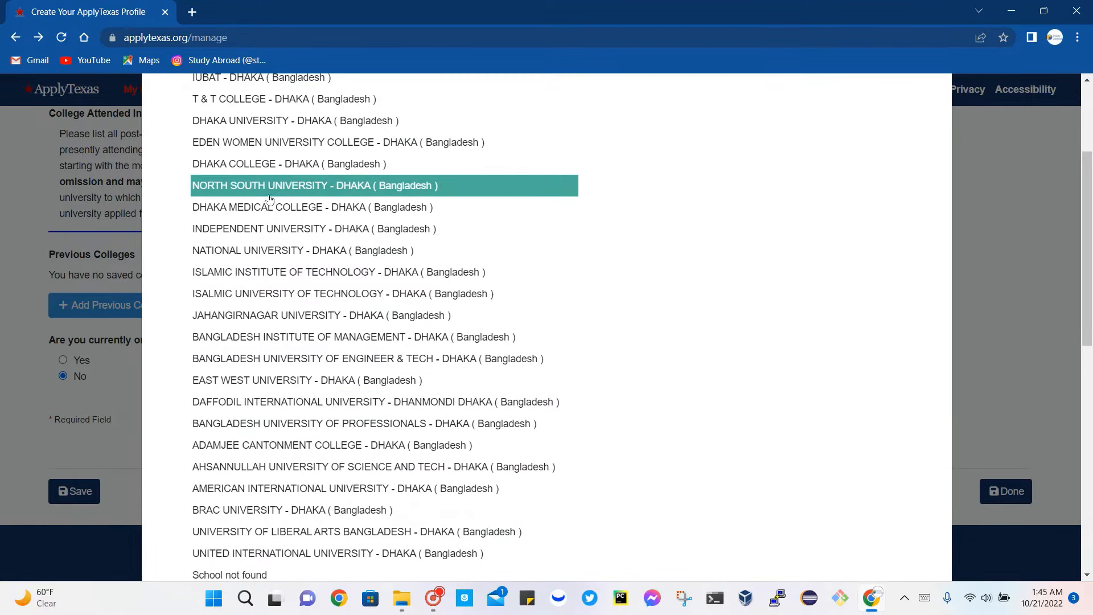
pyautogui.scroll(2, 269, 199)
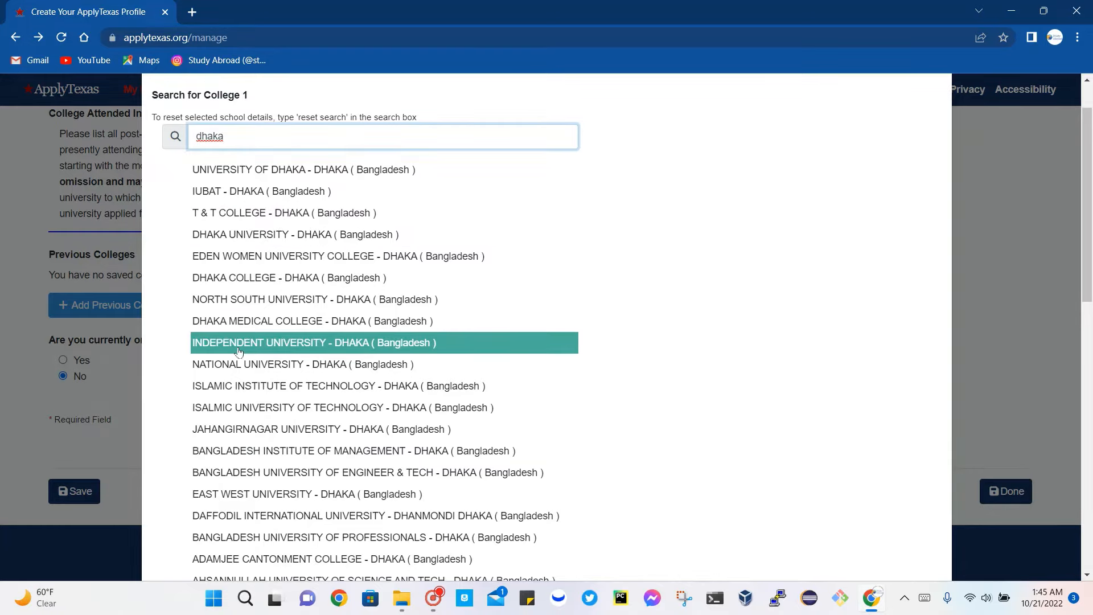
pyautogui.click(240, 321)
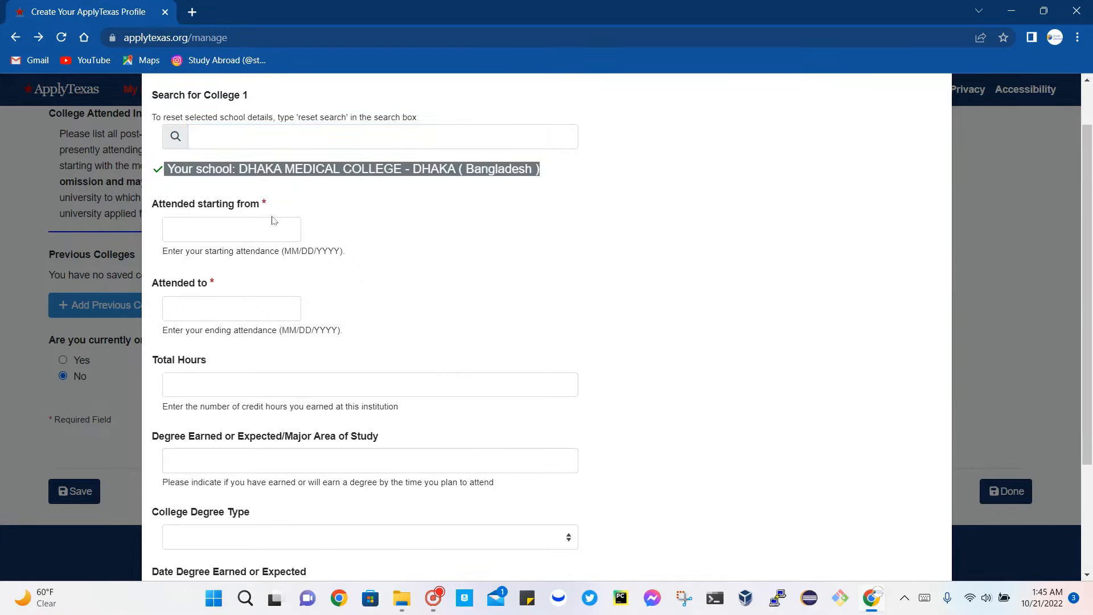
# - Search for dhaka again and change the entry's college to T & T College, Dhaka
pyautogui.click(263, 137)
pyautogui.write('dhaka')
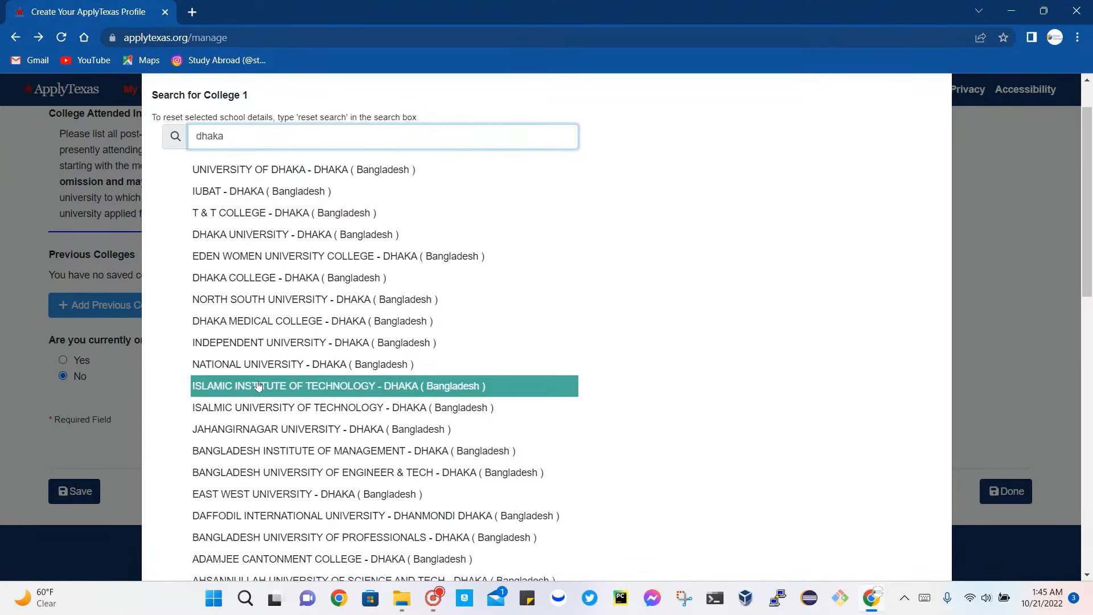
pyautogui.click(281, 214)
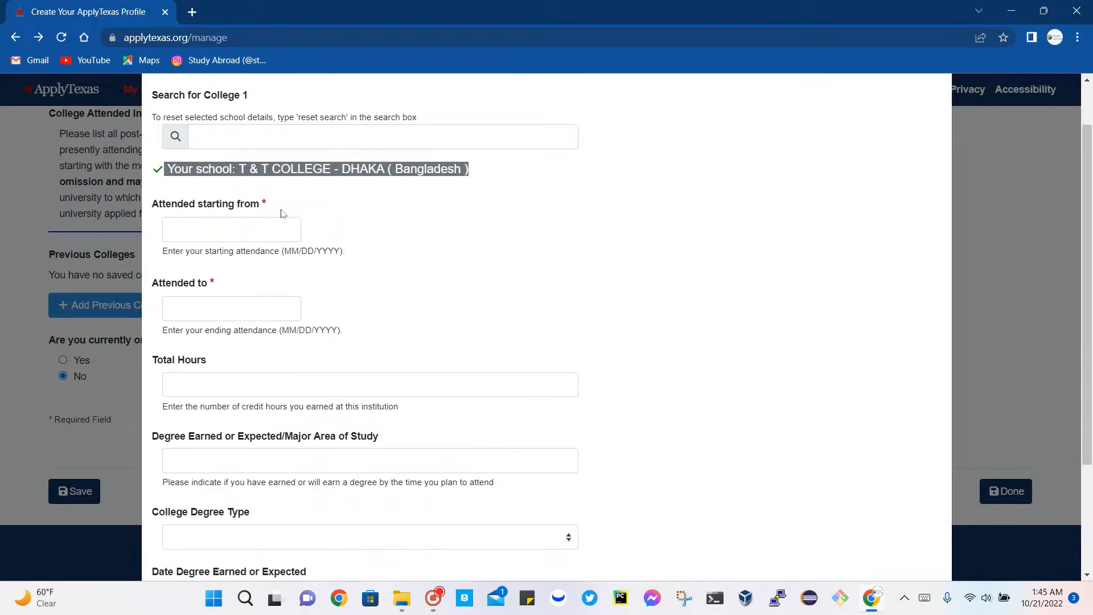
# - Set the college attendance dates to start on 01/01/2019 and end on 01/01/2021
pyautogui.click(267, 229)
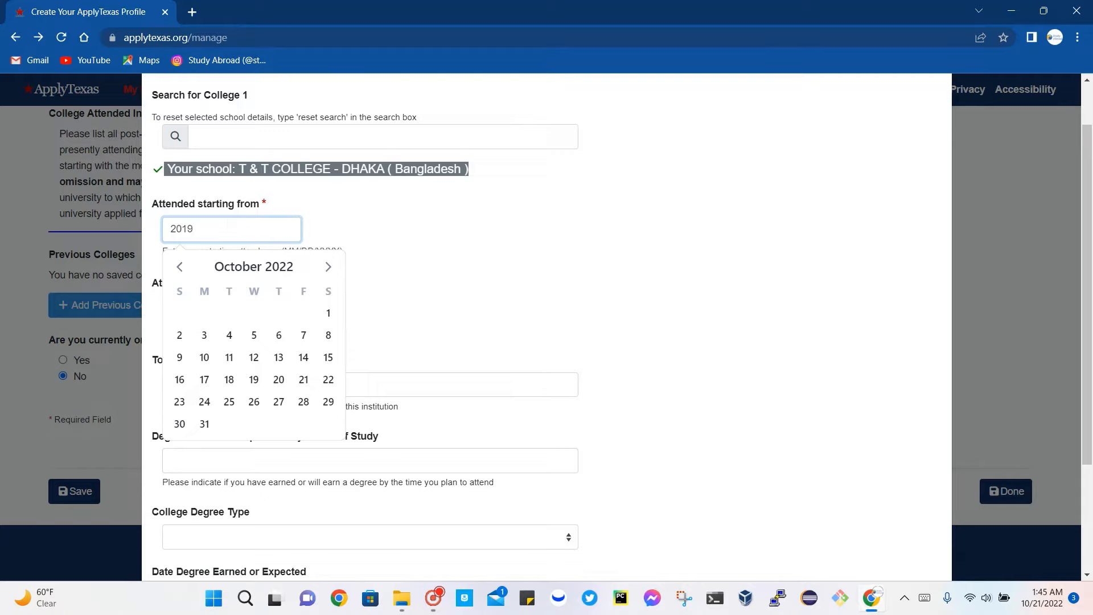
pyautogui.press('BackSpace')
pyautogui.press('BackSpace')
pyautogui.press('BackSpace')
pyautogui.press('BackSpace')
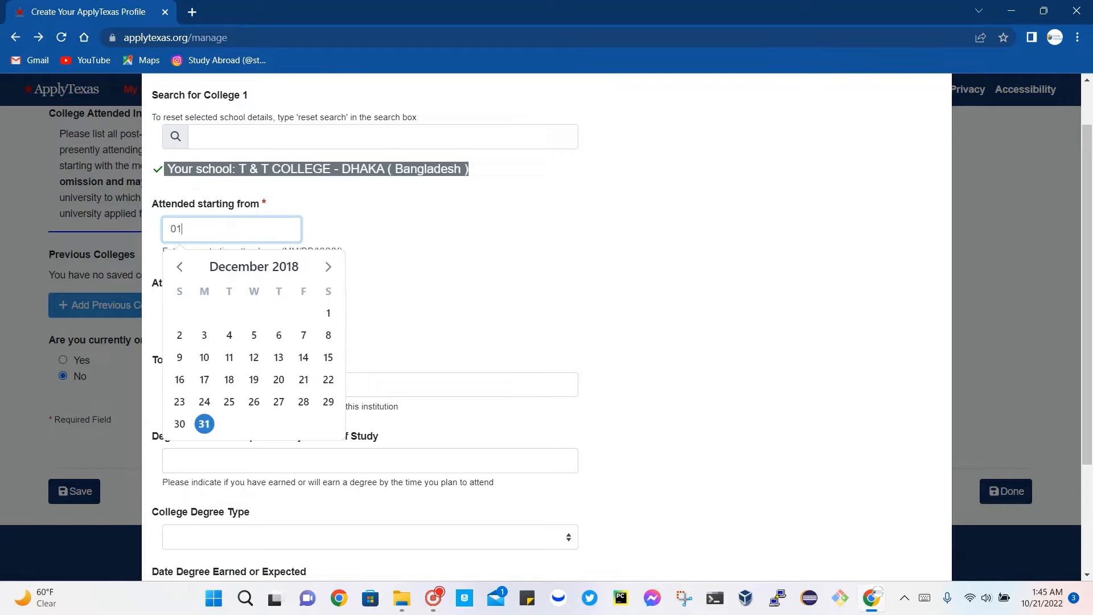
pyautogui.write('01/01/20')
pyautogui.write('19')
pyautogui.press('Tab')
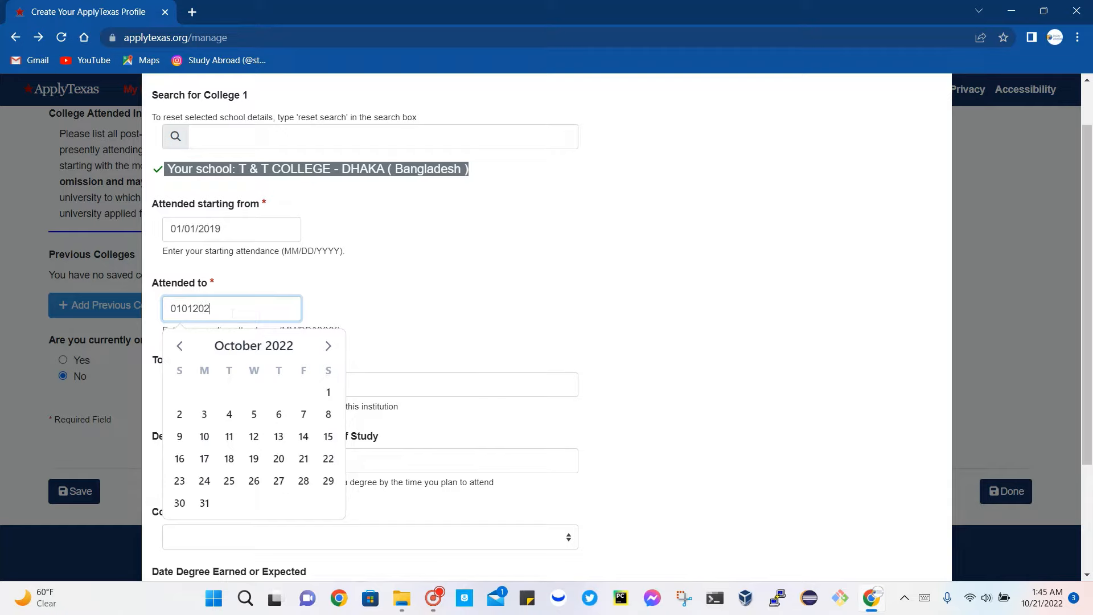
pyautogui.click(385, 296)
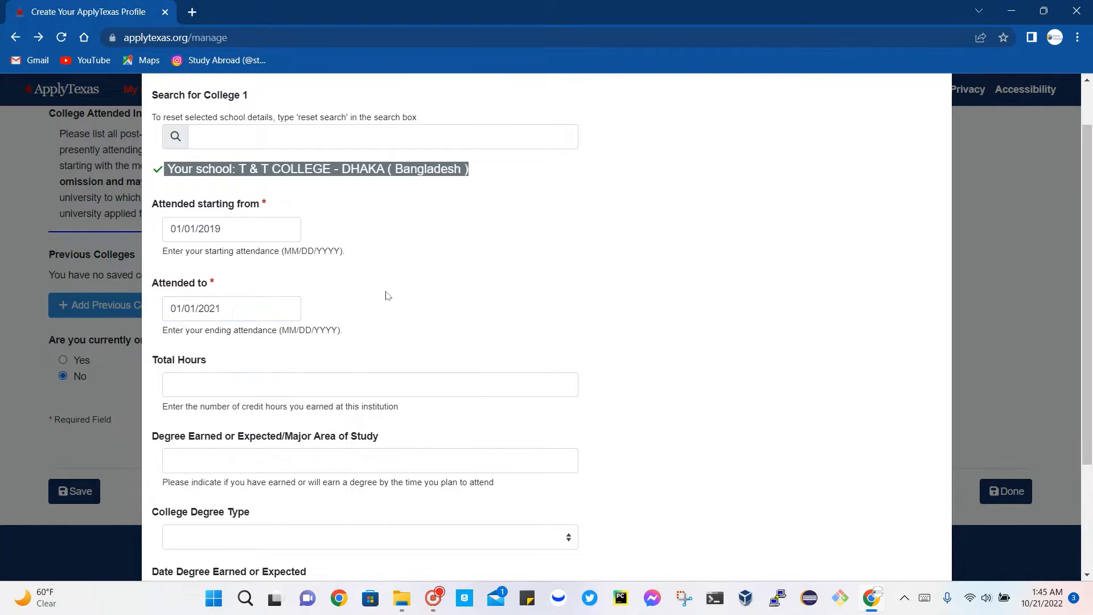
pyautogui.scroll(-1, 387, 296)
pyautogui.scroll(-2, 385, 295)
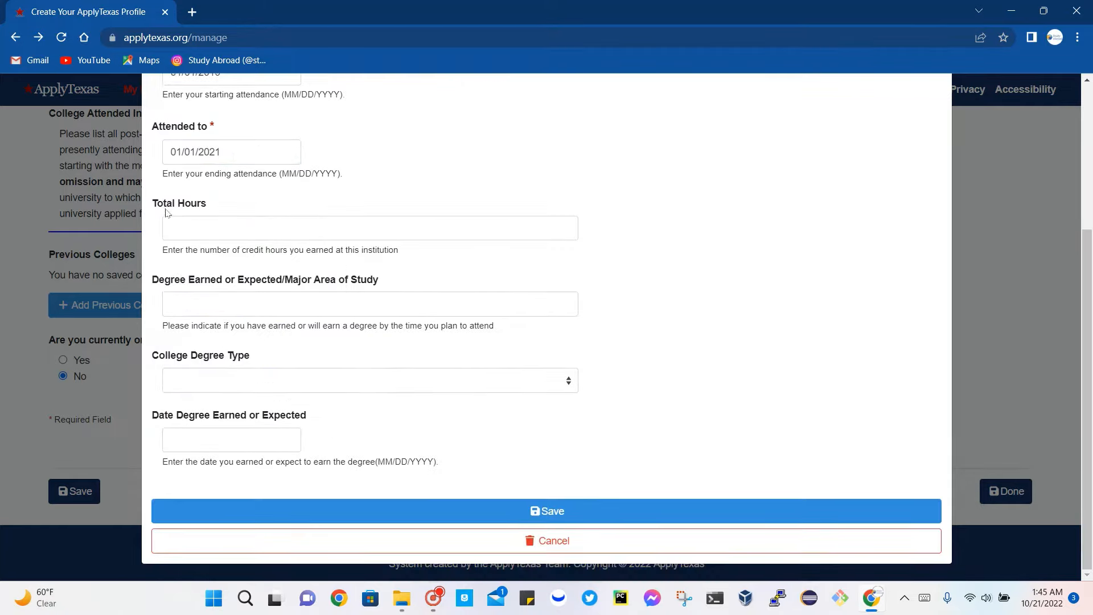
# - Set the college degree type of the T & T College entry to Associate
pyautogui.click(231, 391)
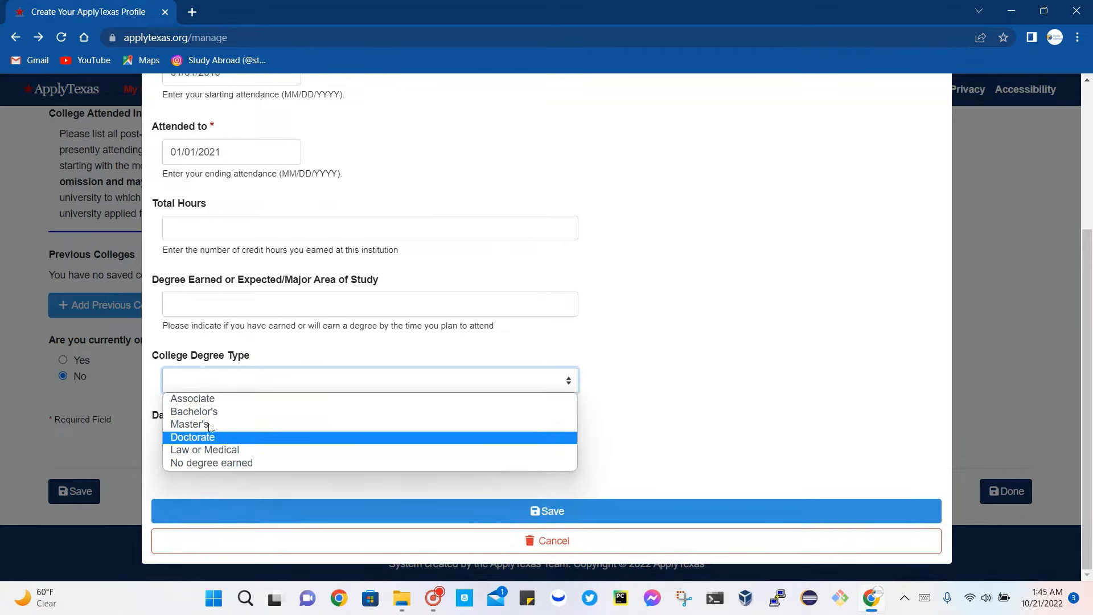
pyautogui.click(213, 400)
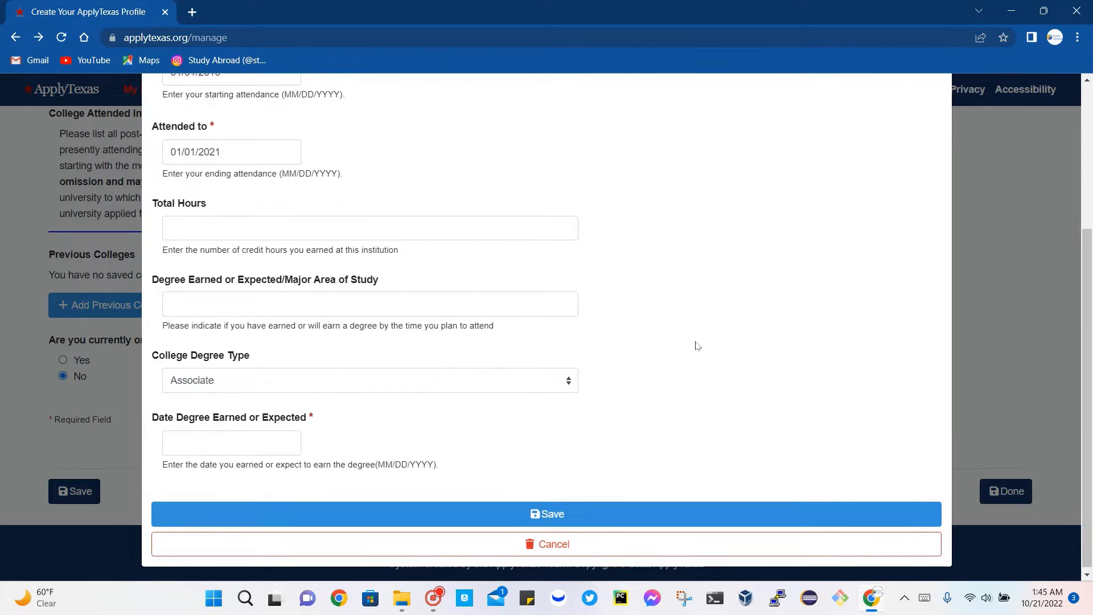
pyautogui.click(509, 386)
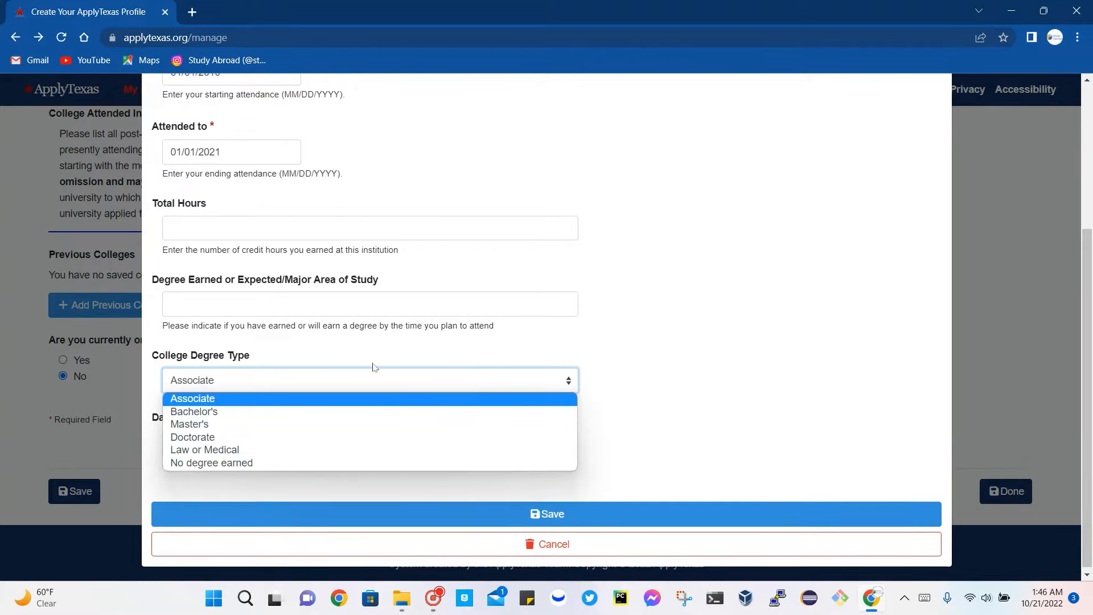
pyautogui.click(439, 341)
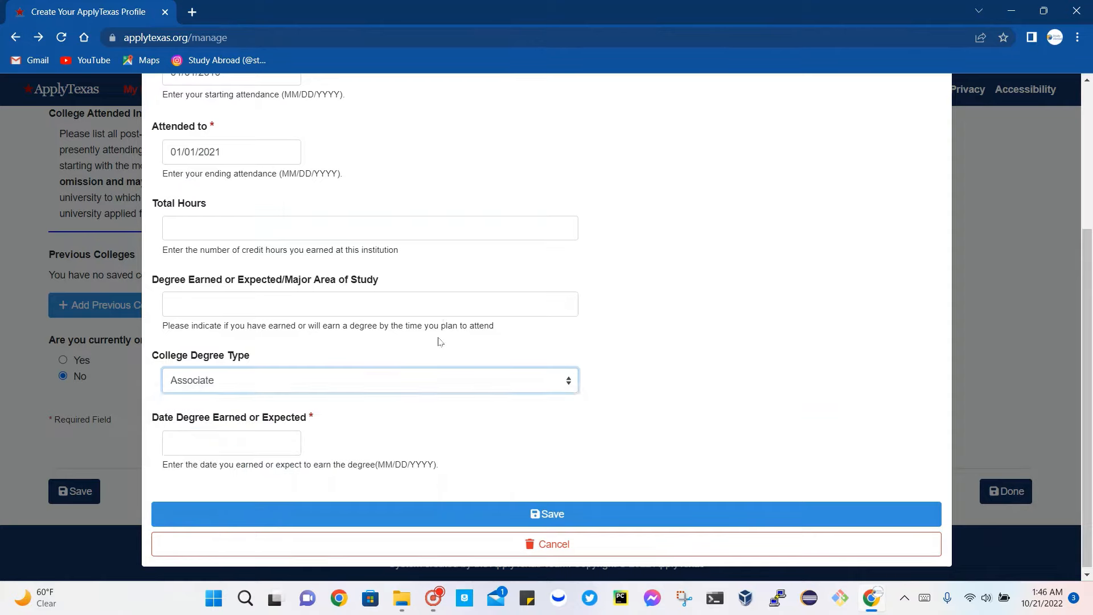
# - Enter 01/01/2021 as the date the degree was earned or expected, and save the T & T College entry
pyautogui.click(278, 433)
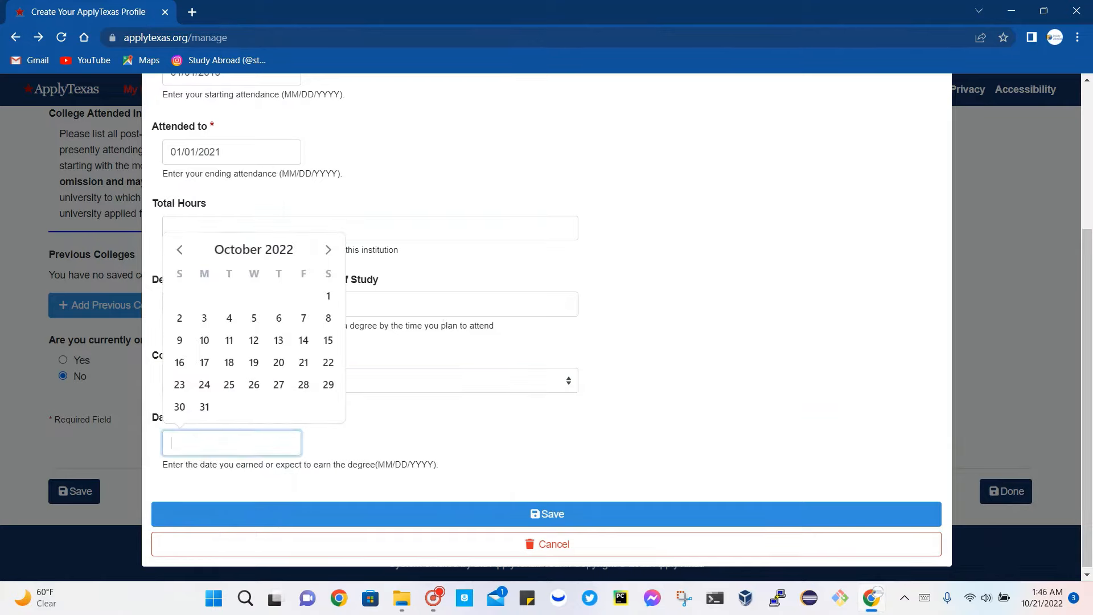
pyautogui.click(468, 421)
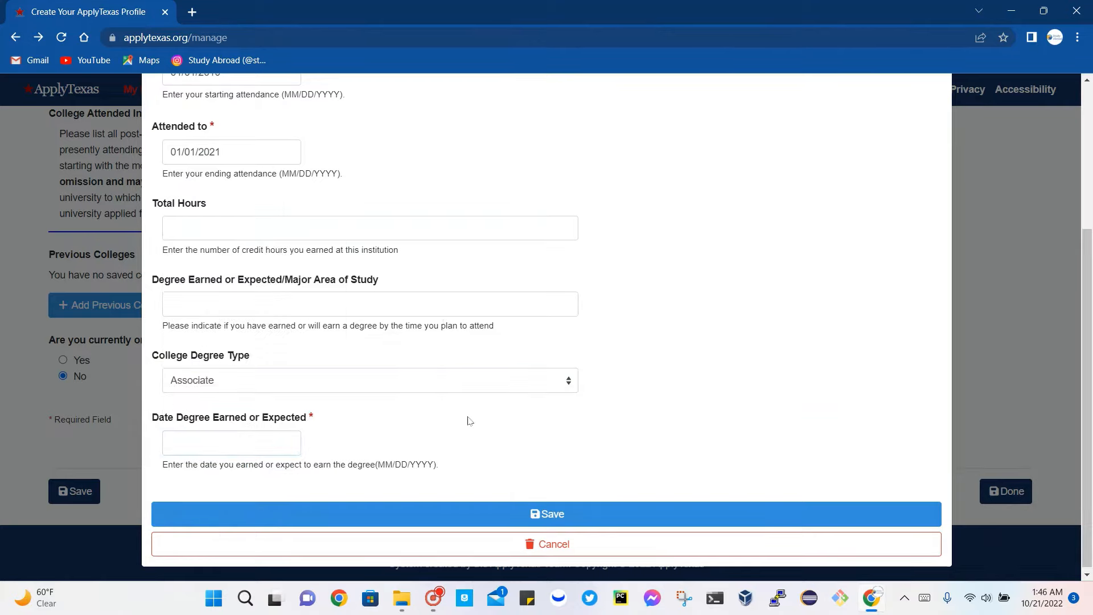
pyautogui.click(308, 422)
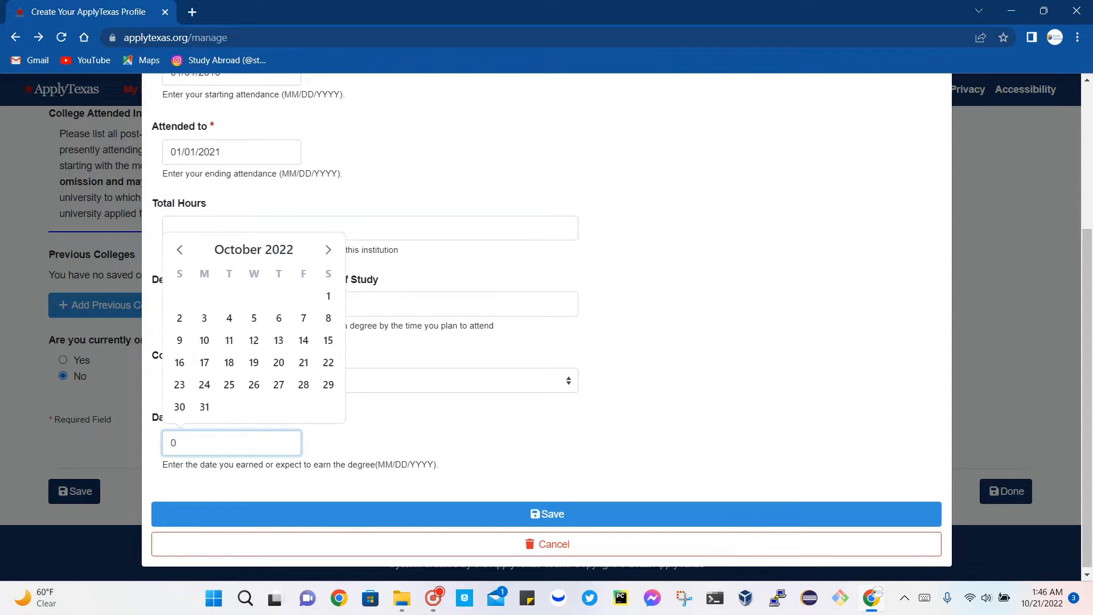
pyautogui.write('0101')
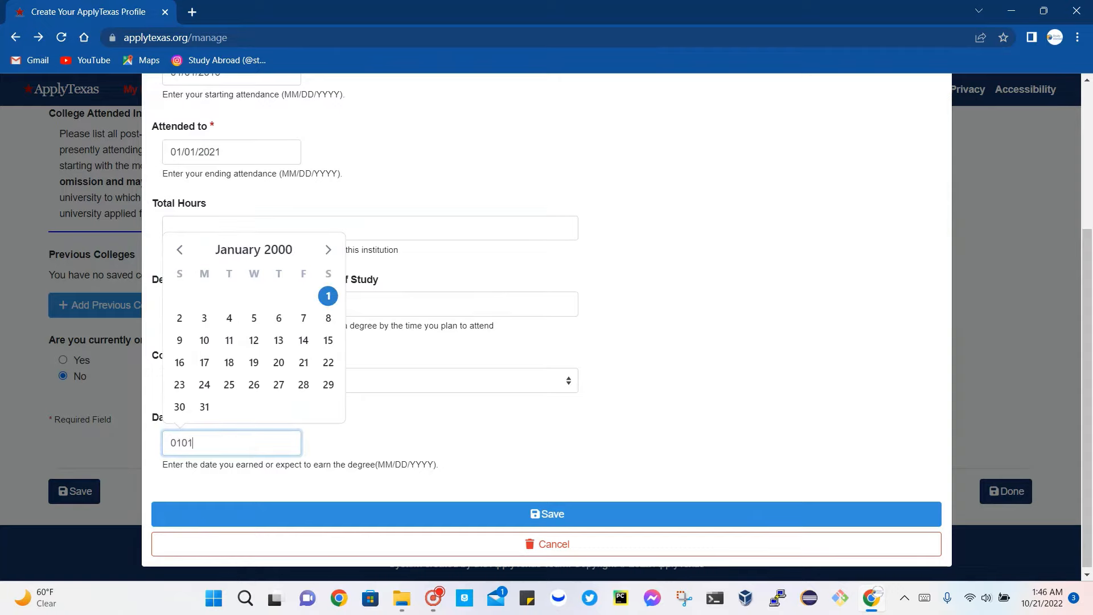
pyautogui.write('2021')
pyautogui.click(524, 506)
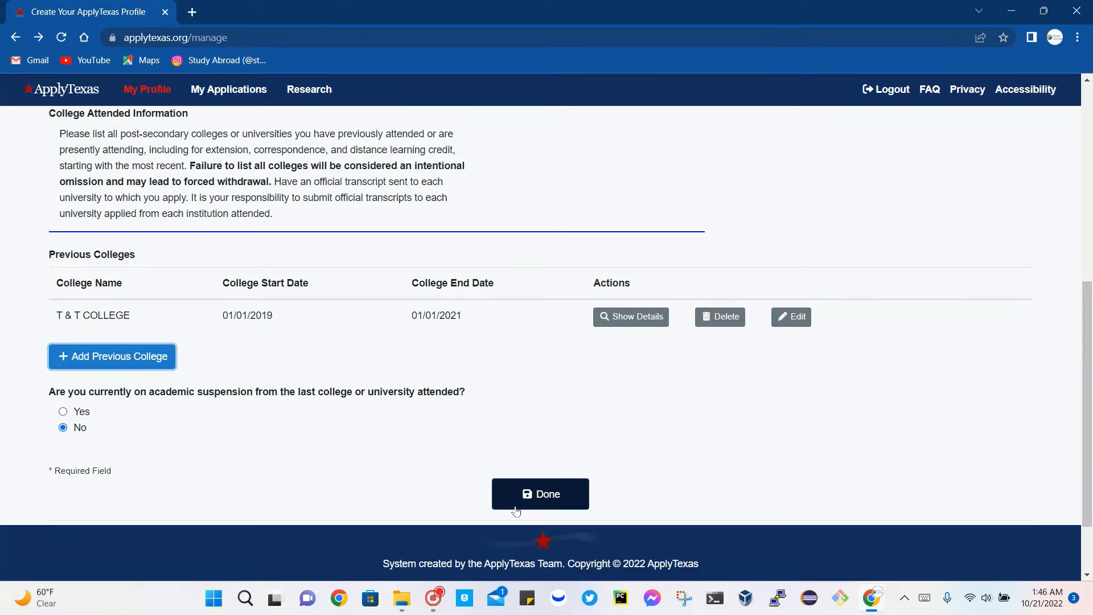
# - Start another previous college entry, search for dhaka, and select University of Dhaka
pyautogui.click(117, 358)
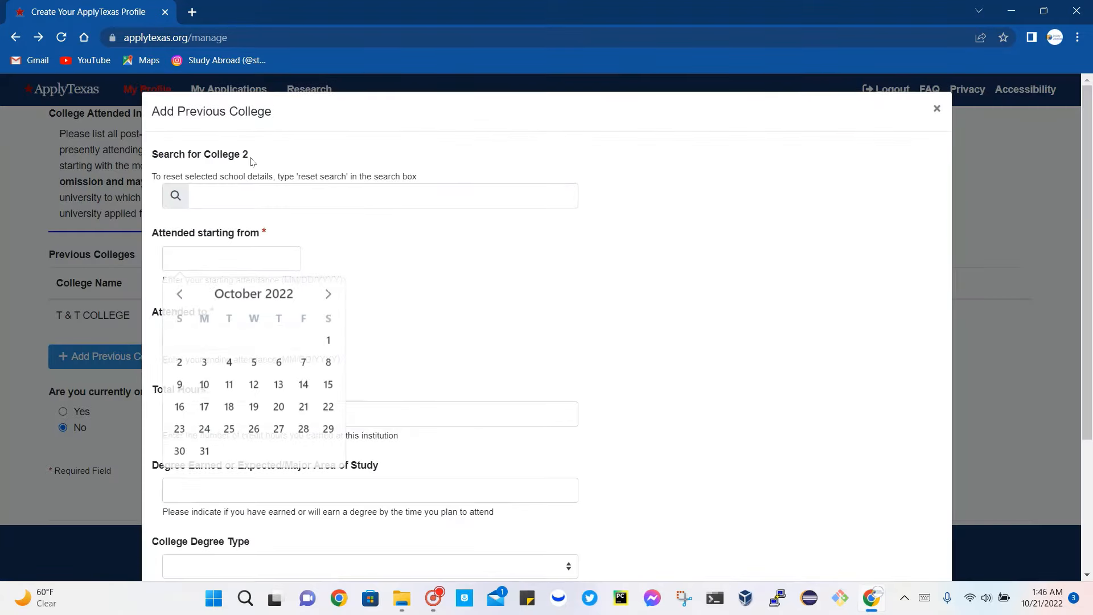
pyautogui.write('dhaka')
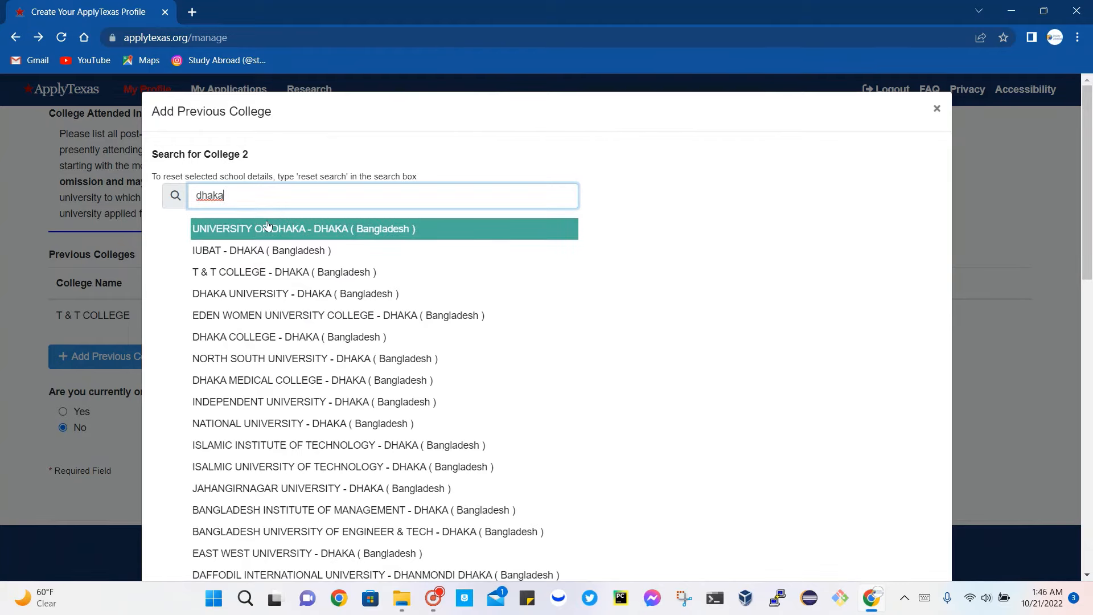
pyautogui.click(267, 226)
# - Set the University of Dhaka attendance from 01/01/2022 to 10/01/2022, and save the entry without degree details
pyautogui.click(293, 289)
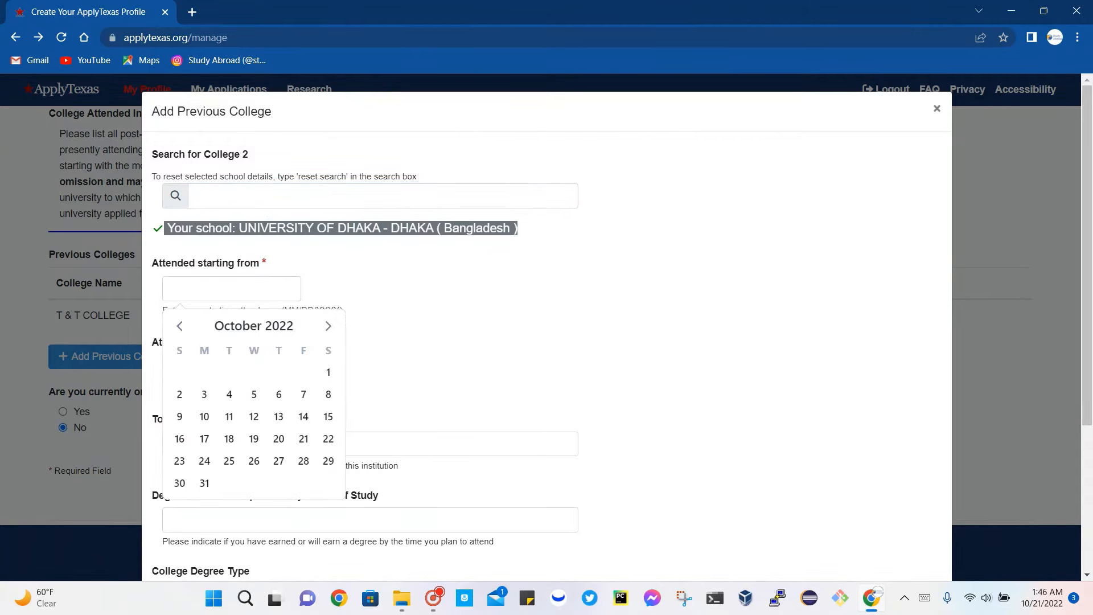
pyautogui.write('0101')
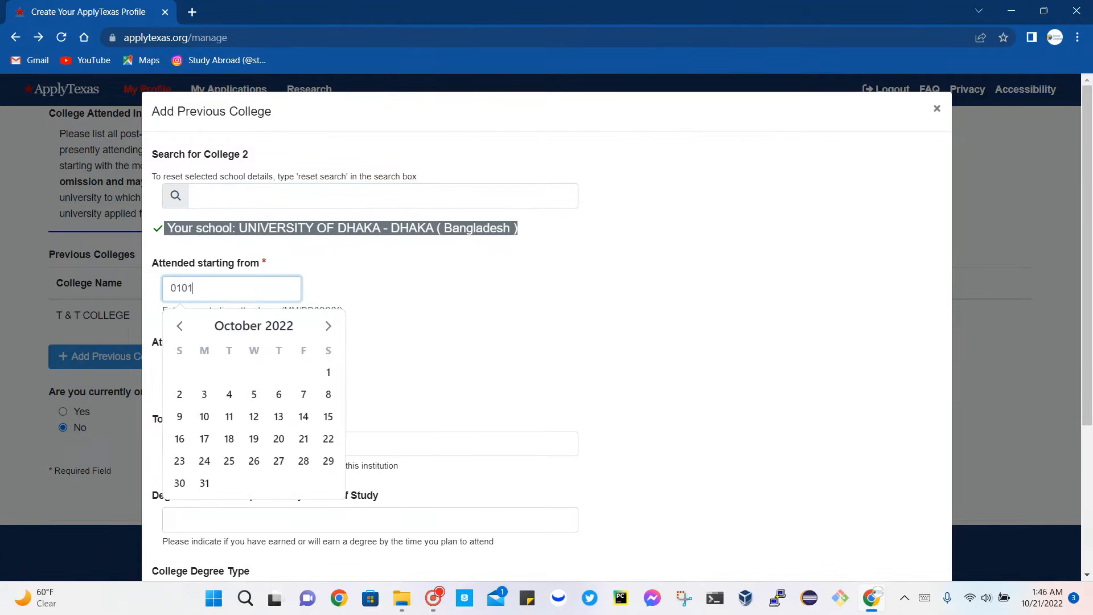
pyautogui.write('2022')
pyautogui.press('Tab')
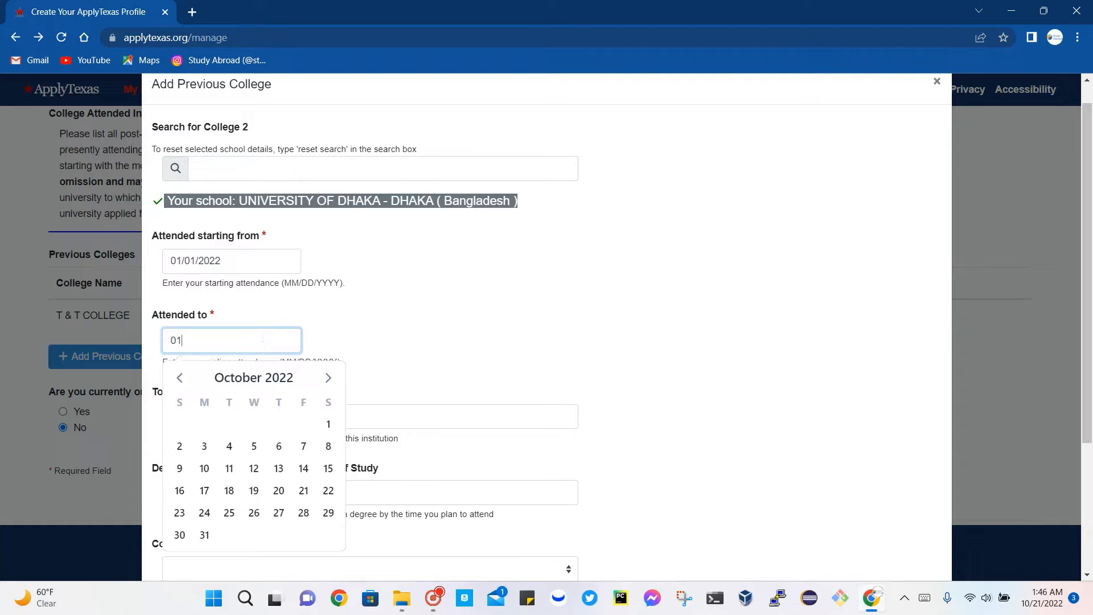
pyautogui.press('BackSpace')
pyautogui.press('BackSpace')
pyautogui.press('BackSpace')
pyautogui.press('BackSpace')
pyautogui.write('10012022')
pyautogui.click(395, 326)
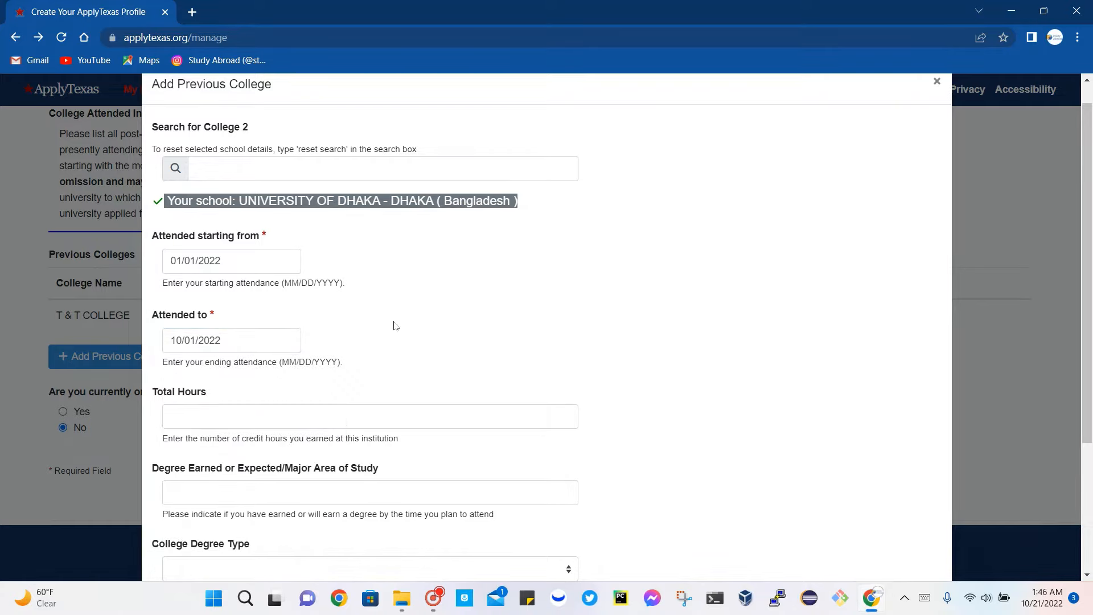
pyautogui.scroll(-1, 395, 326)
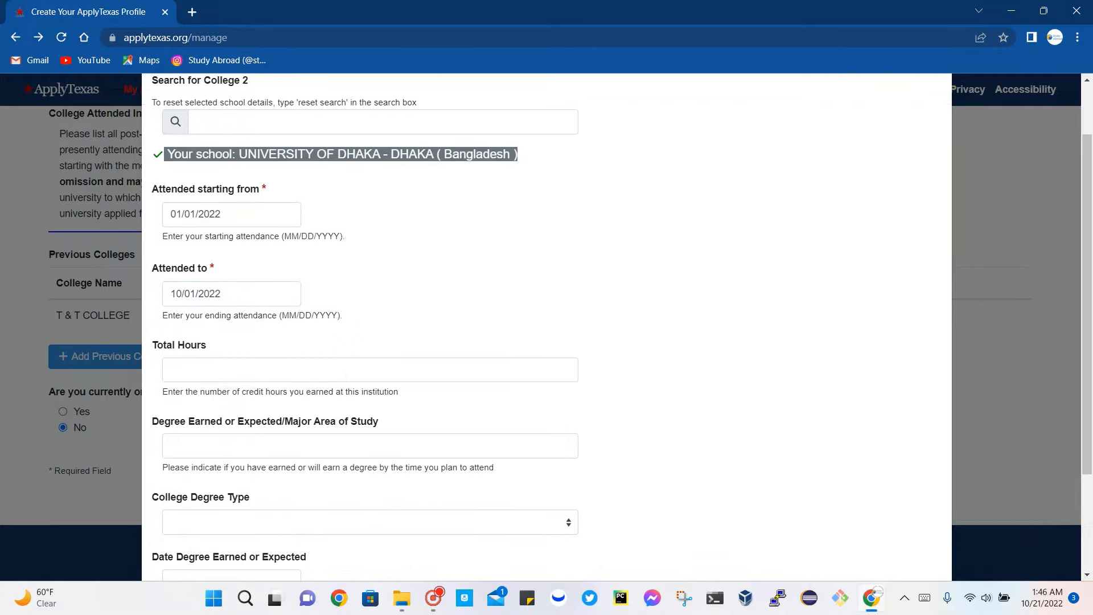
pyautogui.scroll(-3, 396, 326)
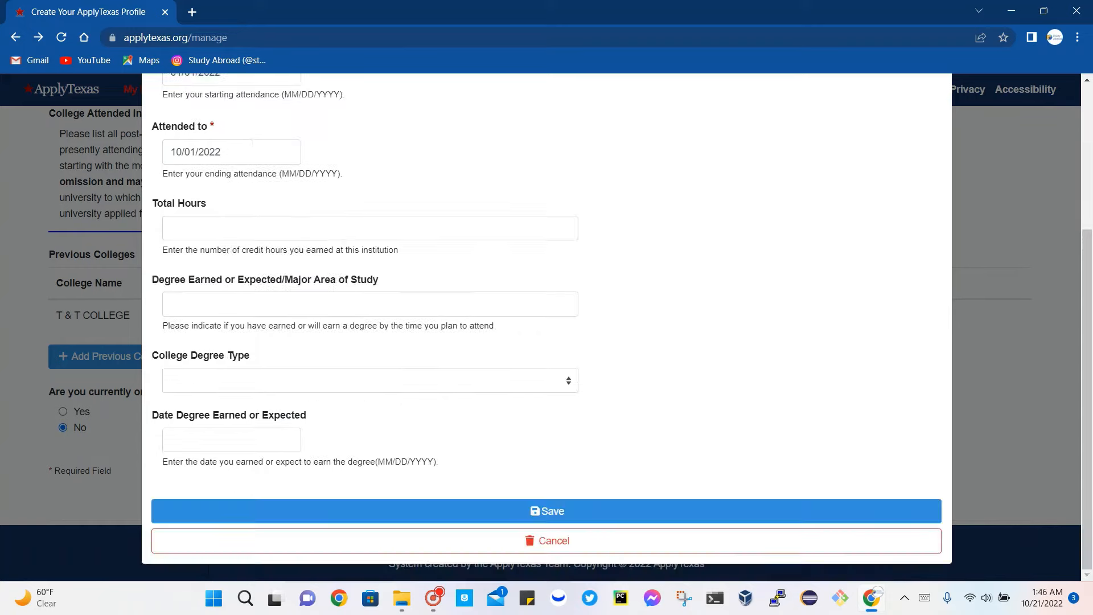
pyautogui.click(348, 511)
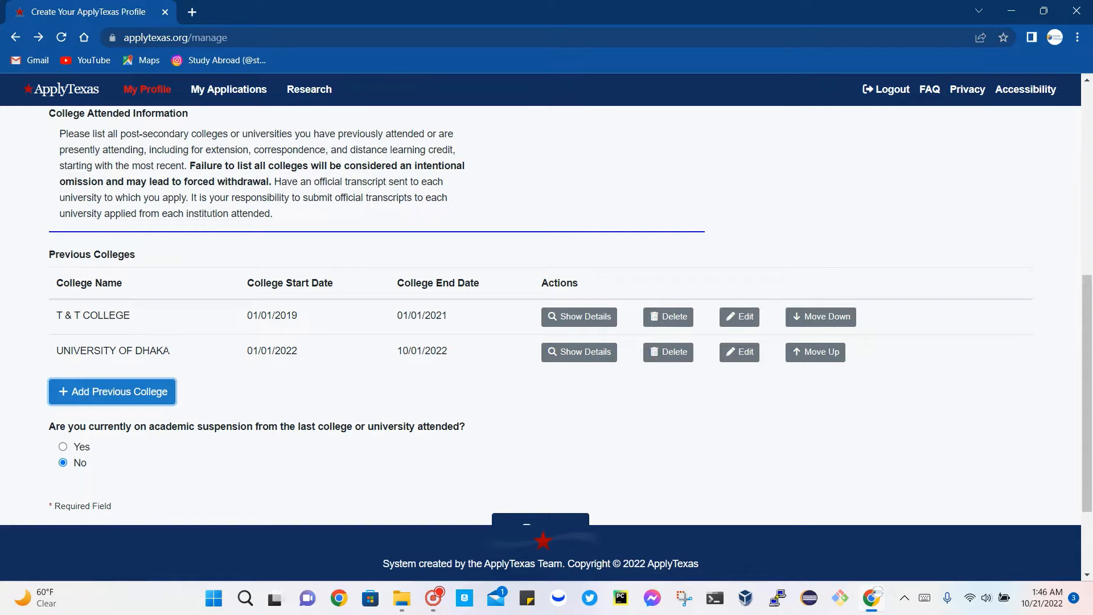
# - Check the University of Dhaka entry among the previous colleges, and finish the profile on page 9
pyautogui.moveTo(174, 356); pyautogui.dragTo(53, 351)
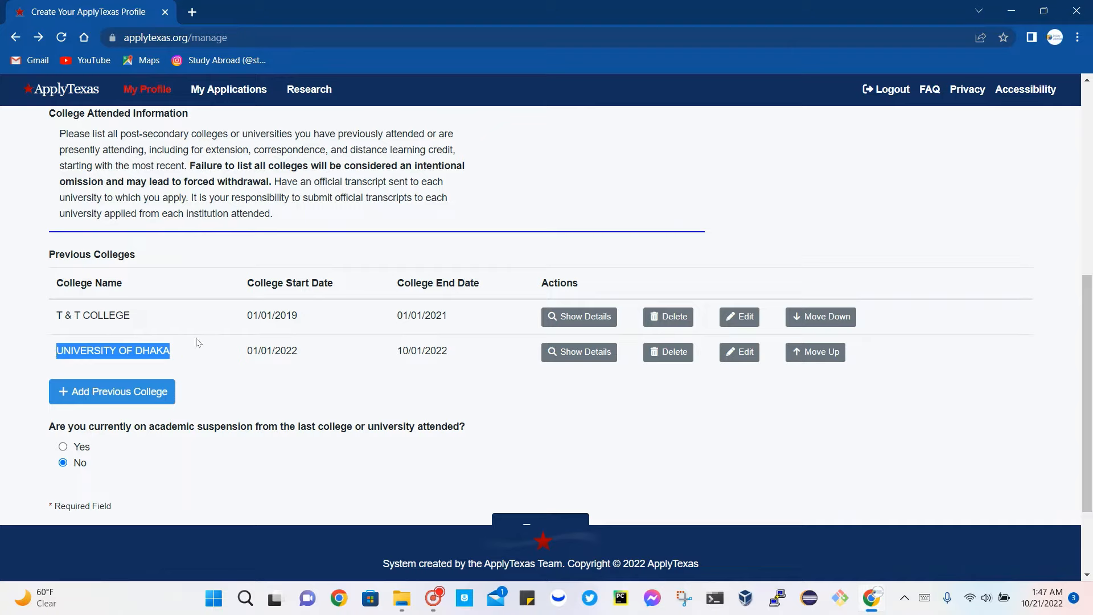
pyautogui.click(136, 448)
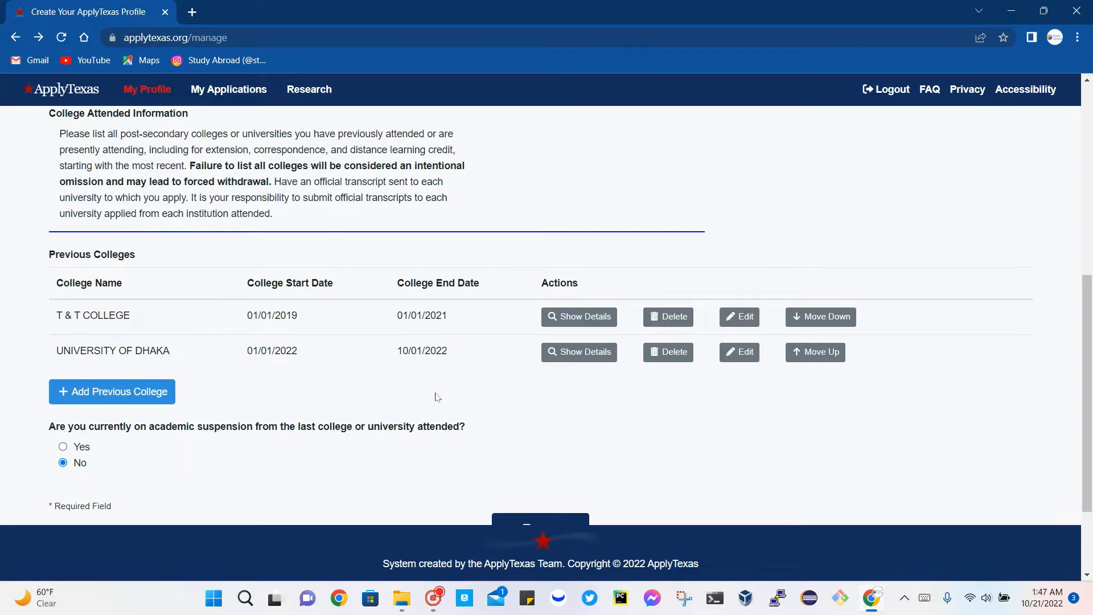
pyautogui.scroll(-2, 781, 368)
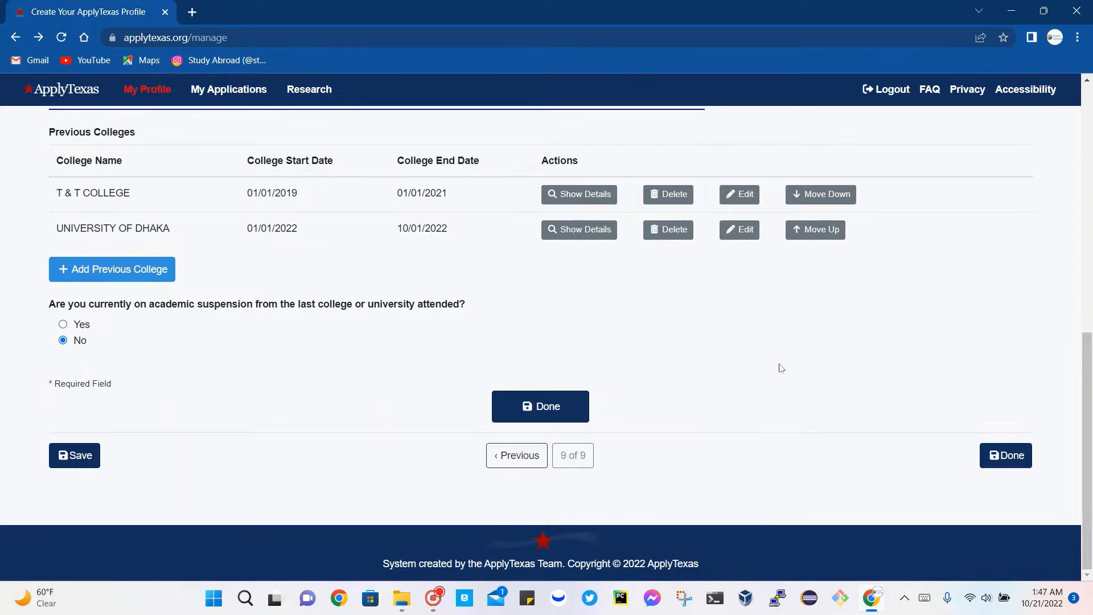
pyautogui.click(565, 403)
# - Go to the list of applications and start a new application
pyautogui.scroll(-3, 291, 371)
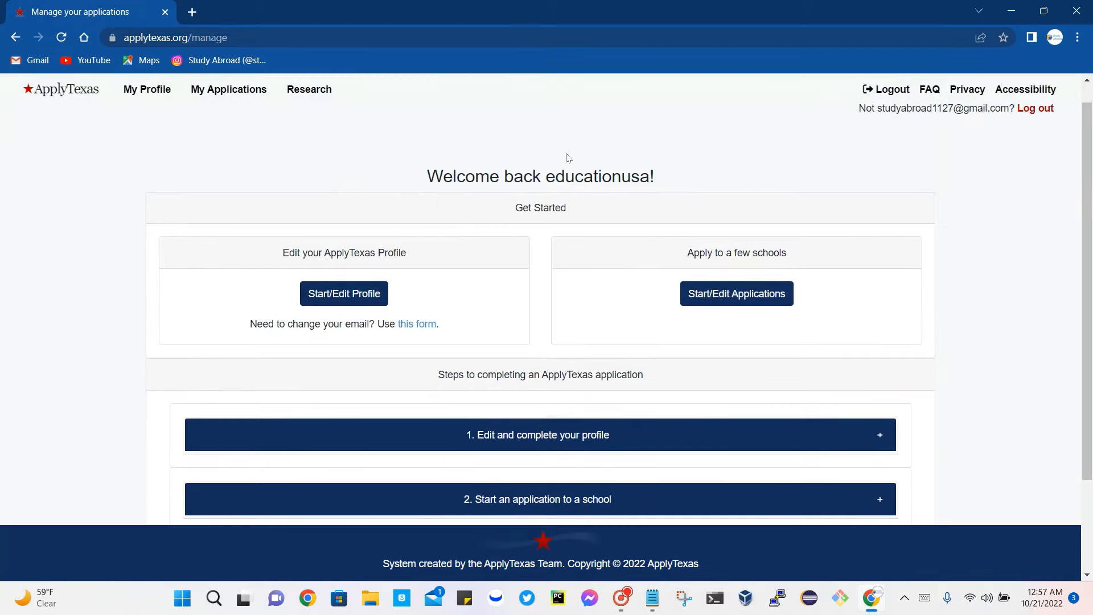
pyautogui.click(708, 301)
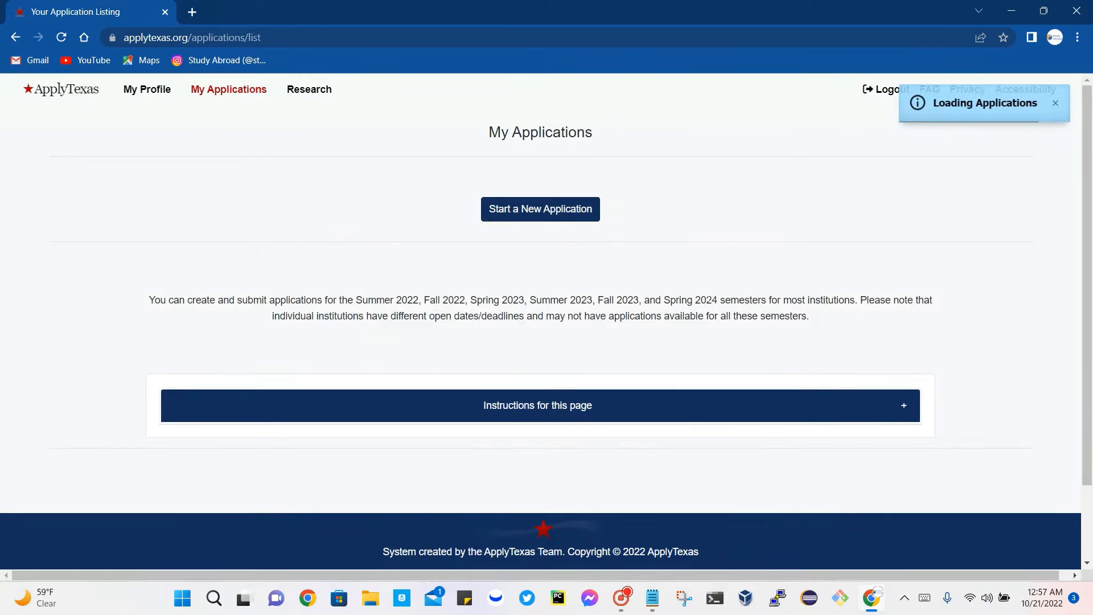
pyautogui.click(528, 209)
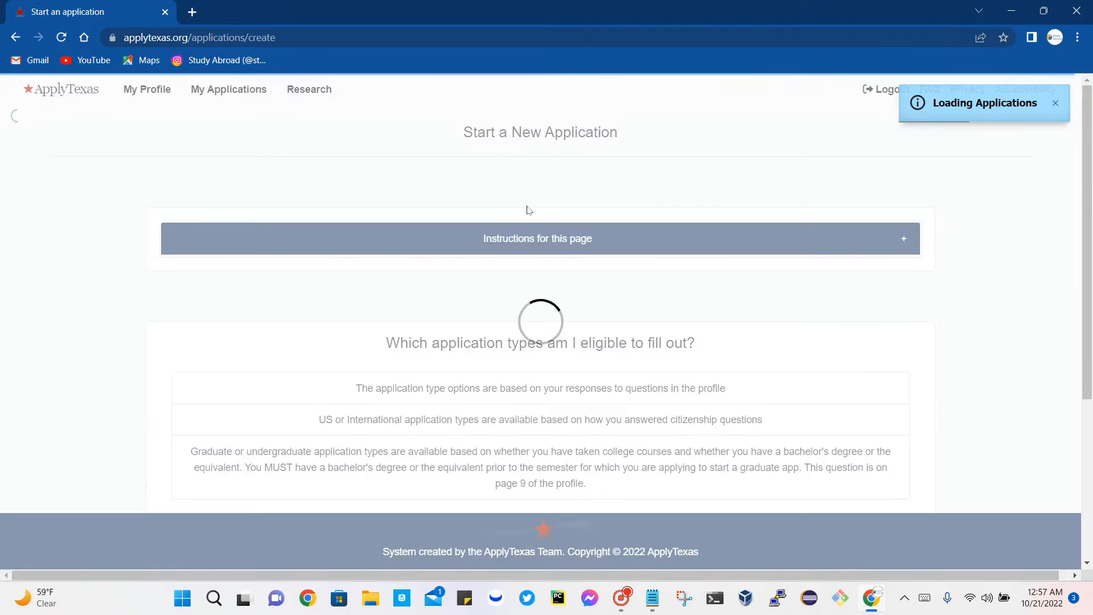
# - Expand the page instructions to read them, and choose to apply to Four-year College/University and Graduate Schools
pyautogui.scroll(-1, 483, 243)
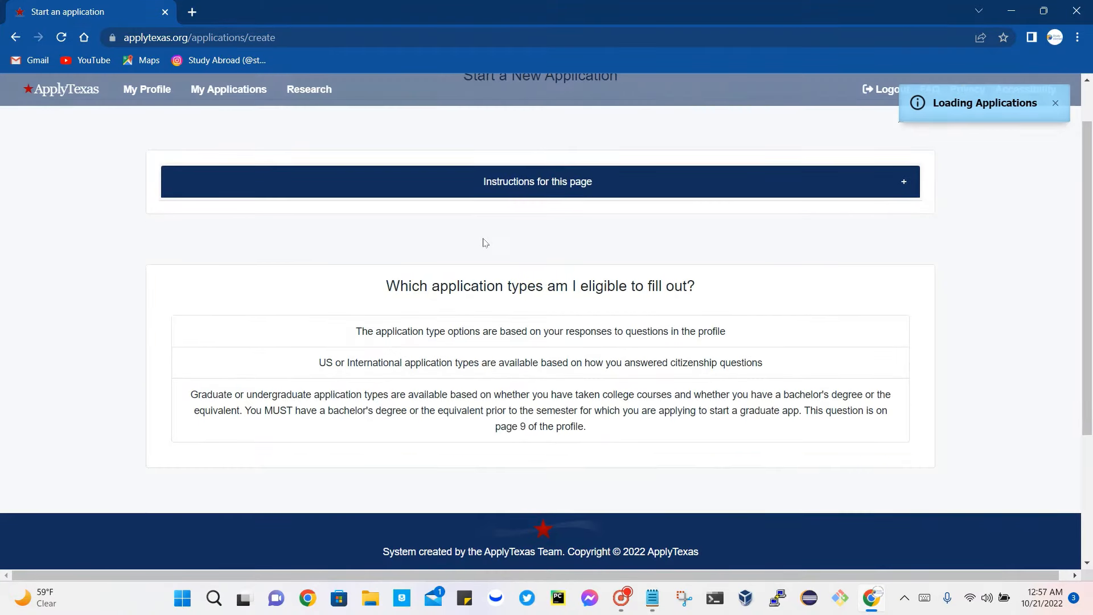
pyautogui.click(532, 181)
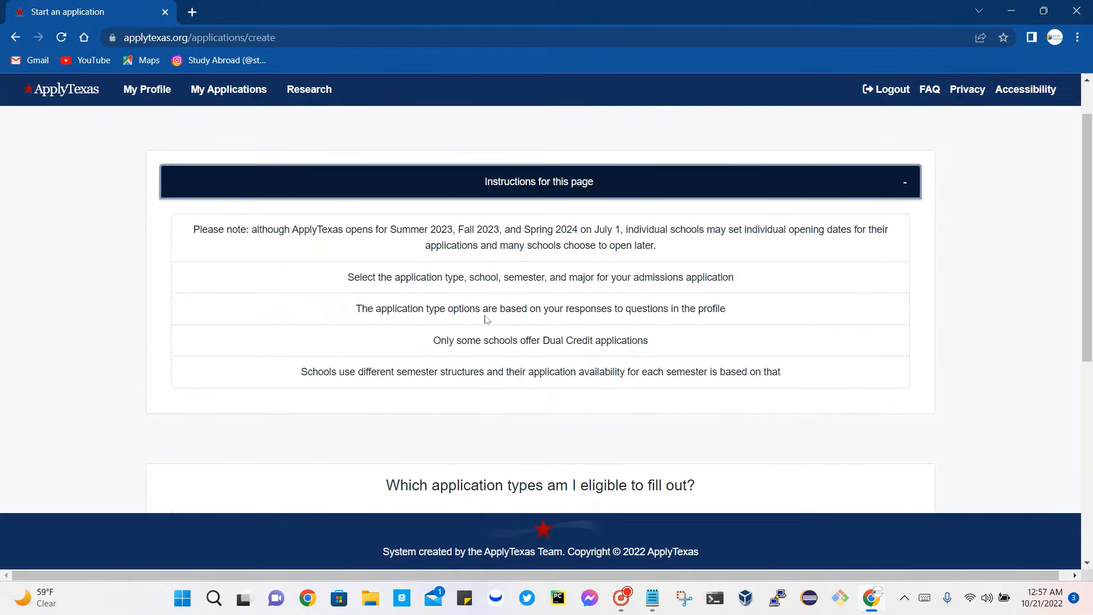
pyautogui.scroll(-7, 485, 319)
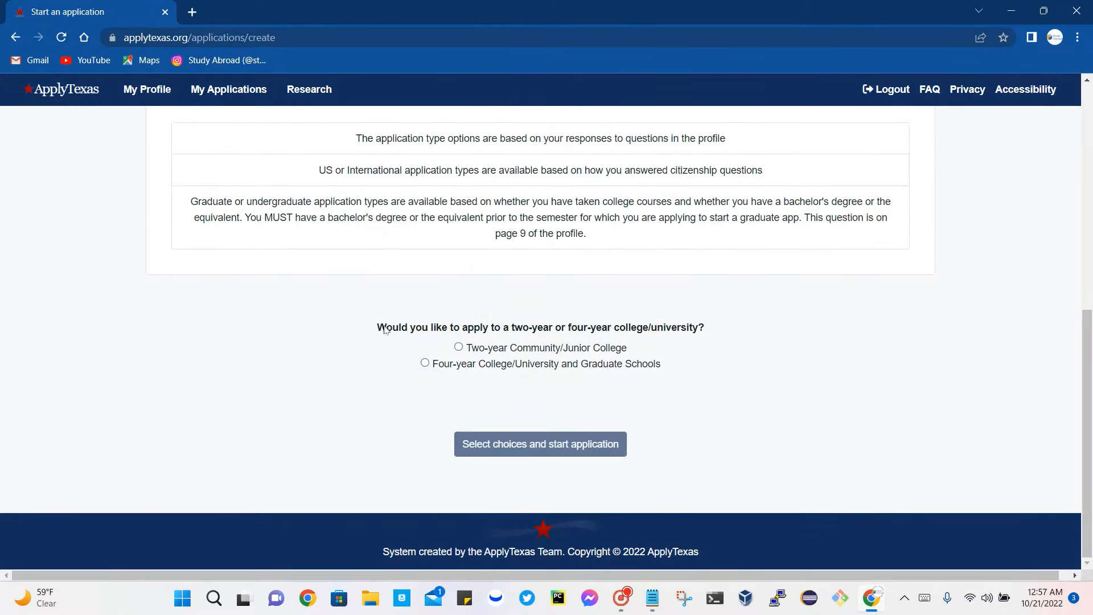
pyautogui.moveTo(381, 329); pyautogui.dragTo(713, 323)
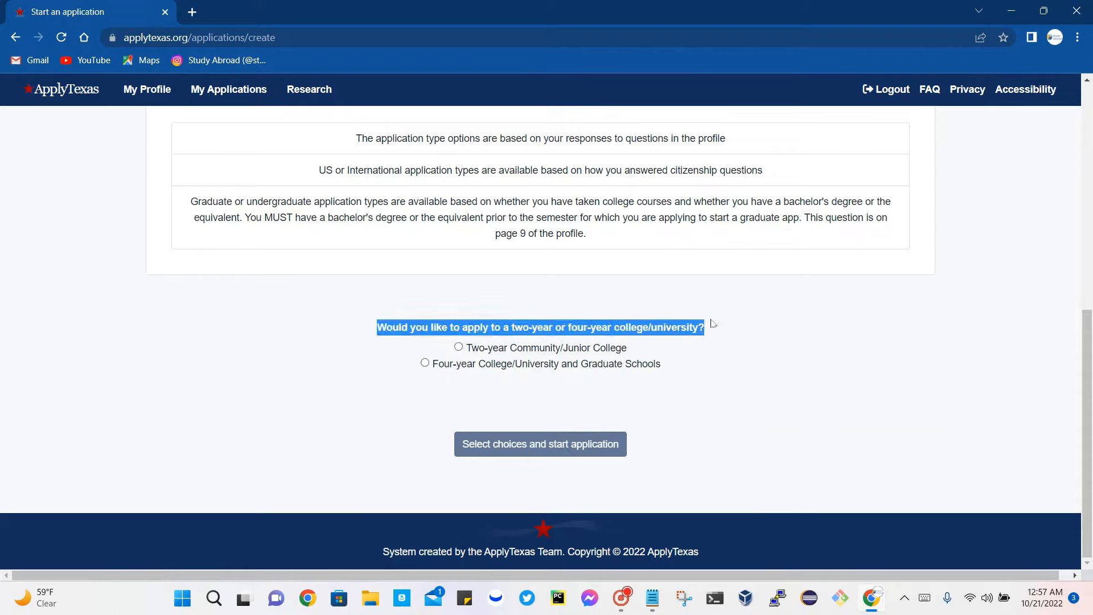
pyautogui.click(425, 365)
# - Browse the target universities and select University of Texas at Arlington - (Arlington) as the institution to apply to
pyautogui.scroll(-1, 484, 419)
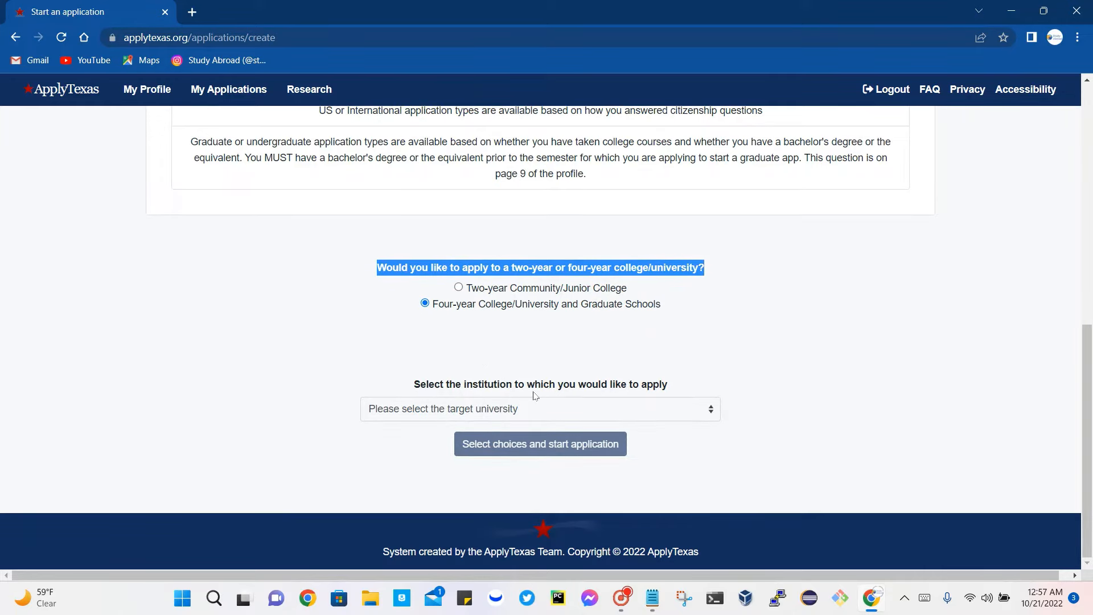
pyautogui.click(613, 413)
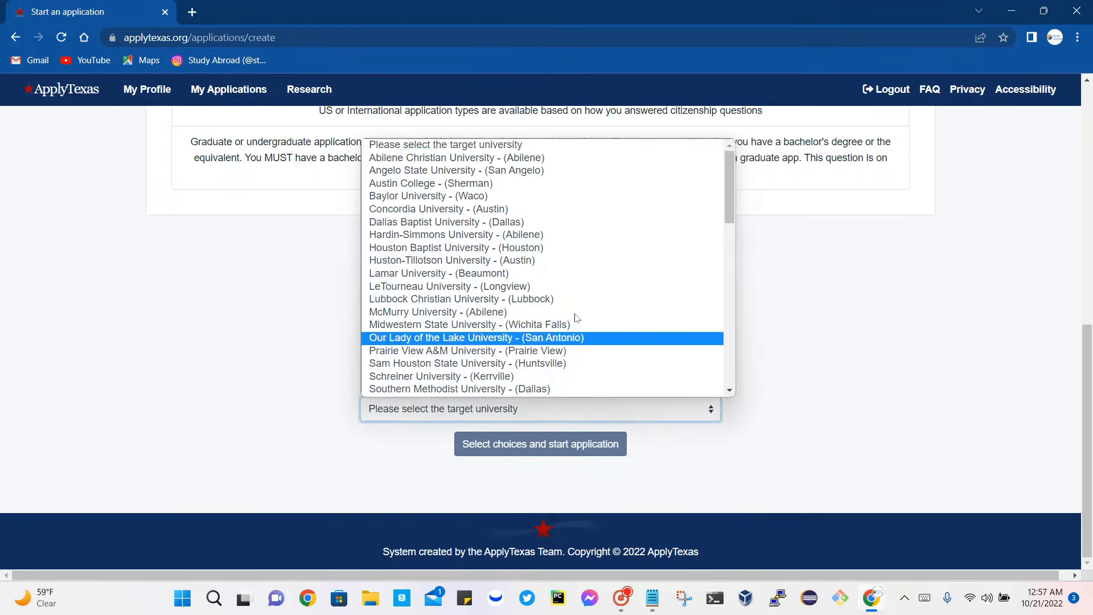
pyautogui.scroll(-10, 517, 342)
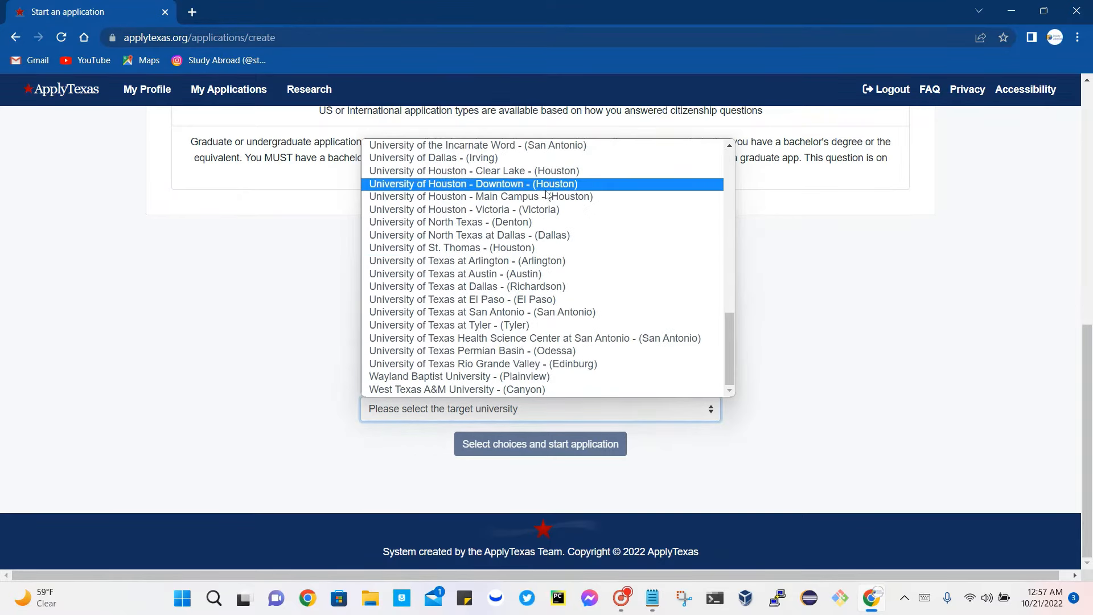
pyautogui.scroll(2, 547, 187)
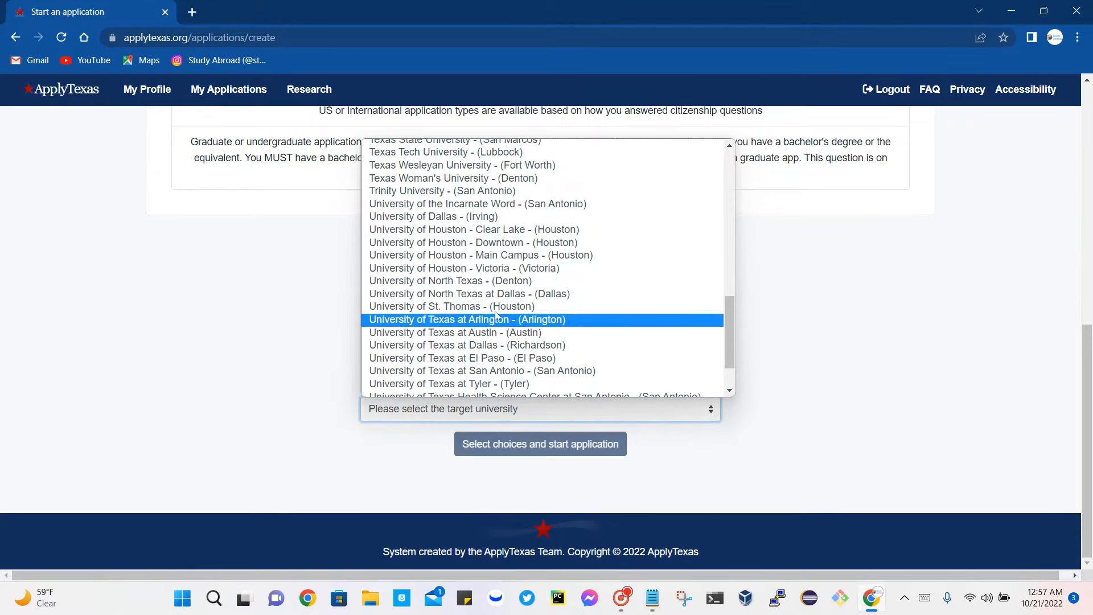
pyautogui.scroll(2, 526, 259)
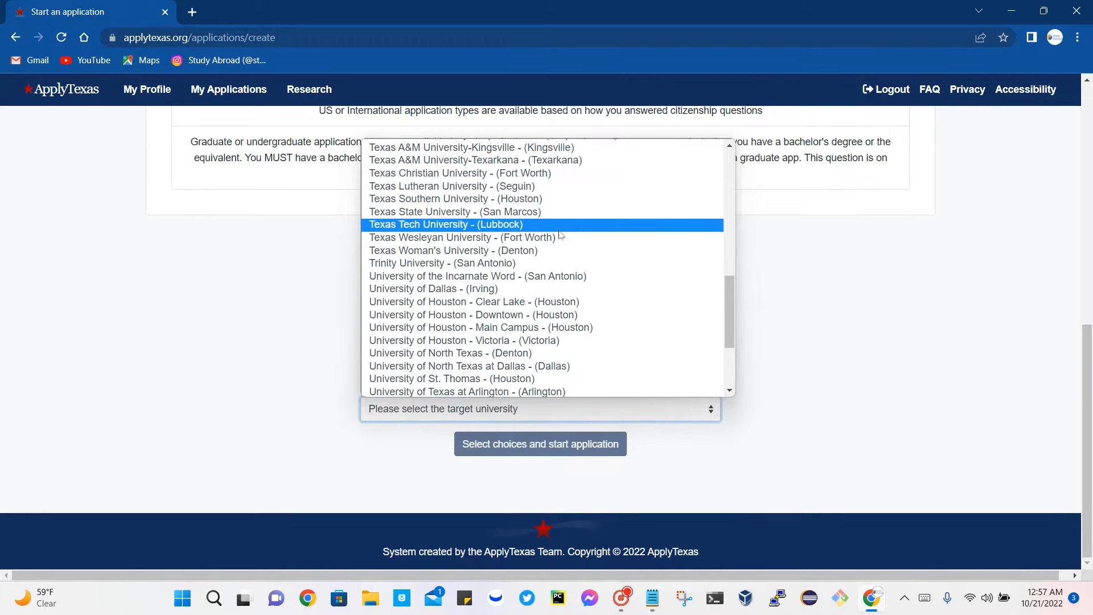
pyautogui.scroll(-2, 497, 334)
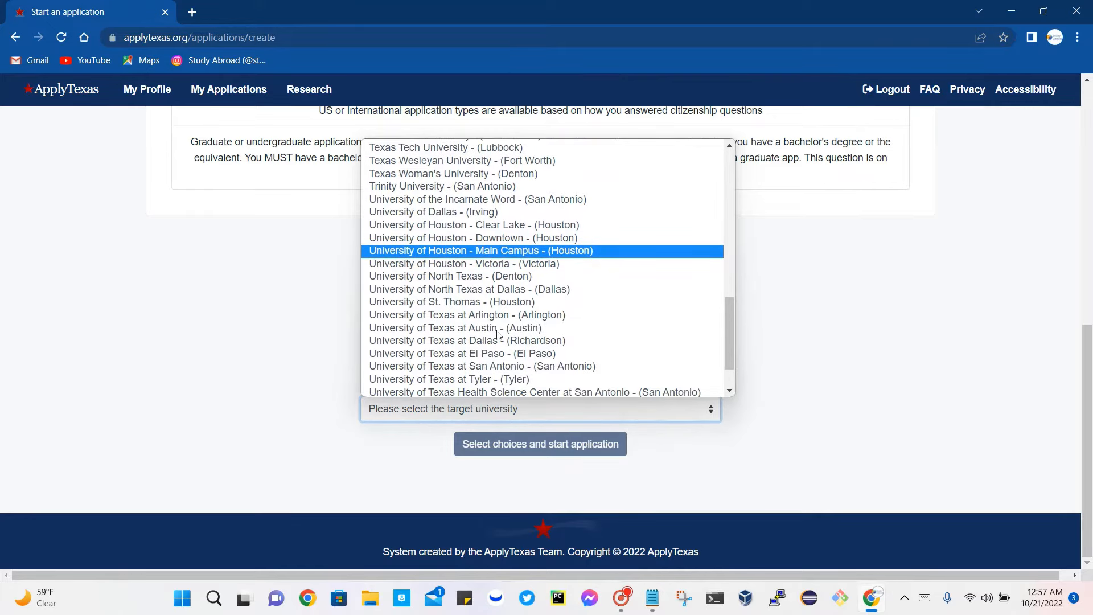
pyautogui.scroll(-1, 497, 333)
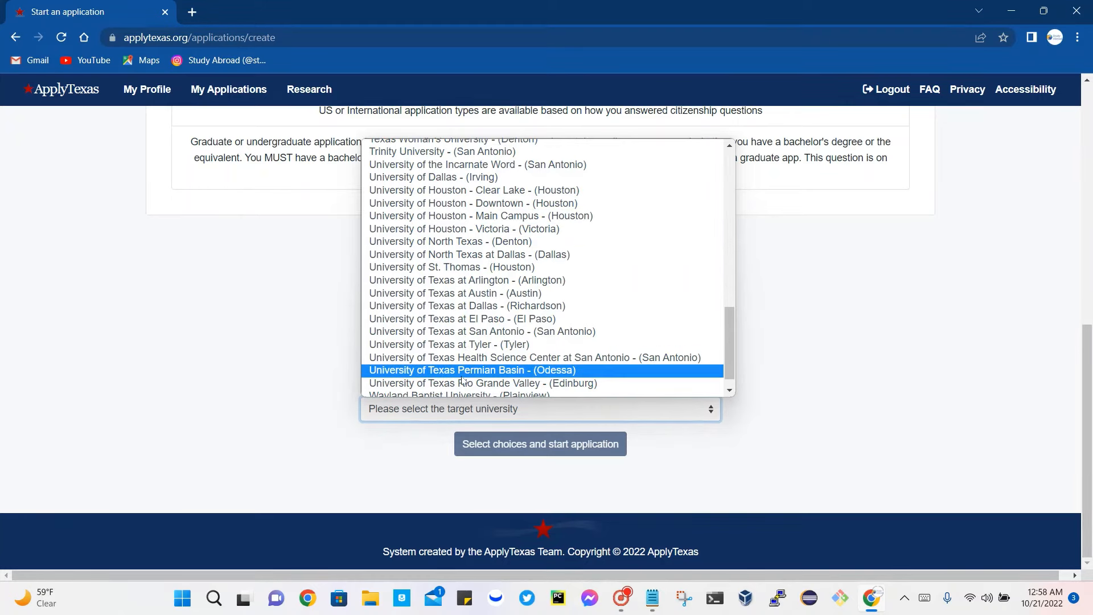
pyautogui.scroll(-1, 463, 381)
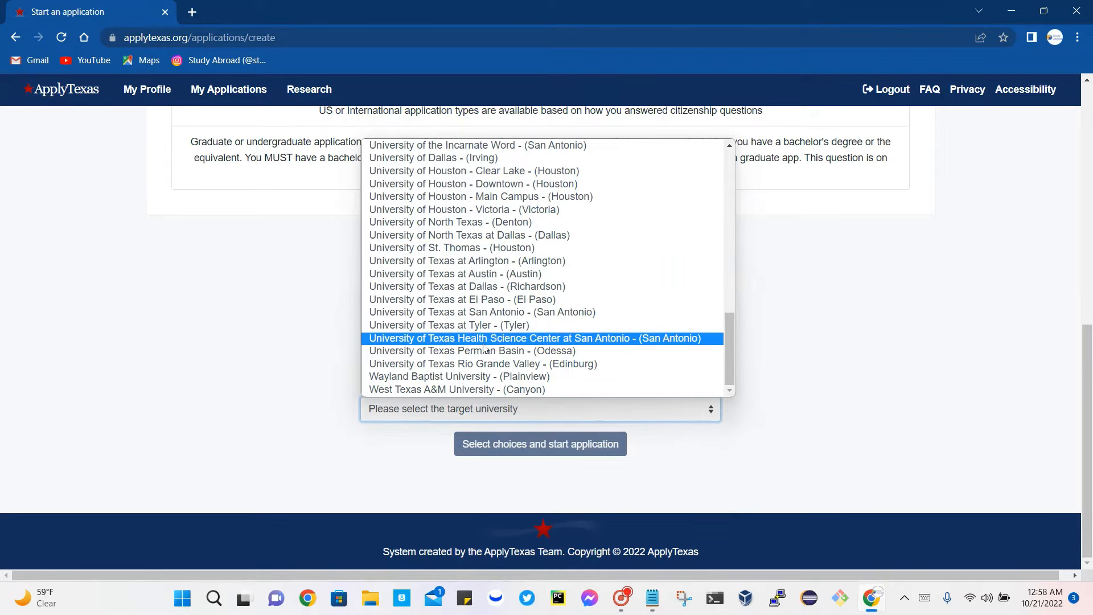
pyautogui.scroll(3, 484, 348)
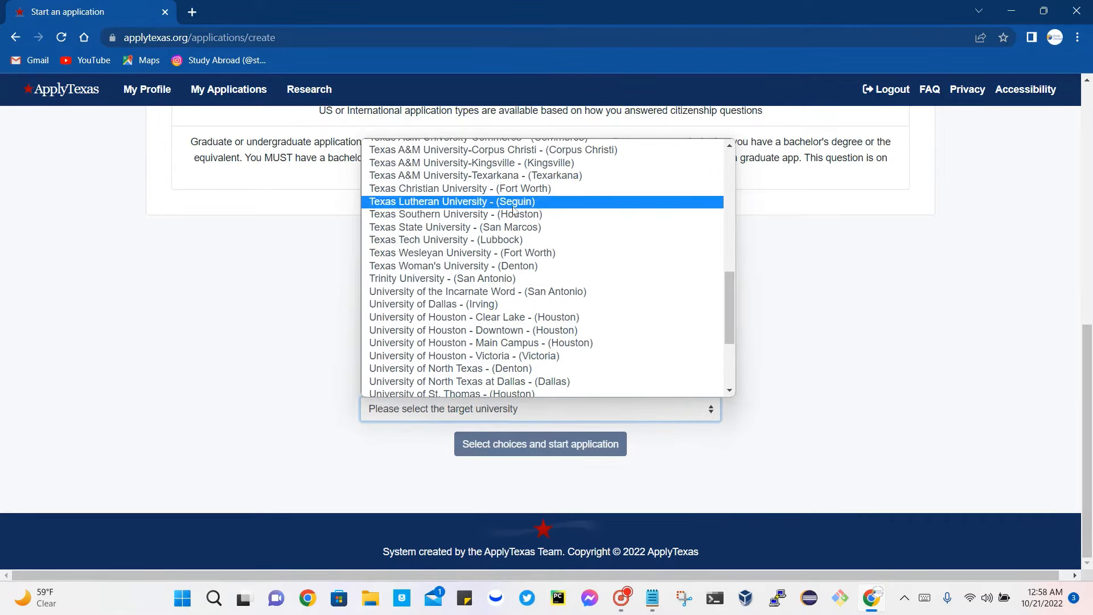
pyautogui.scroll(6, 513, 209)
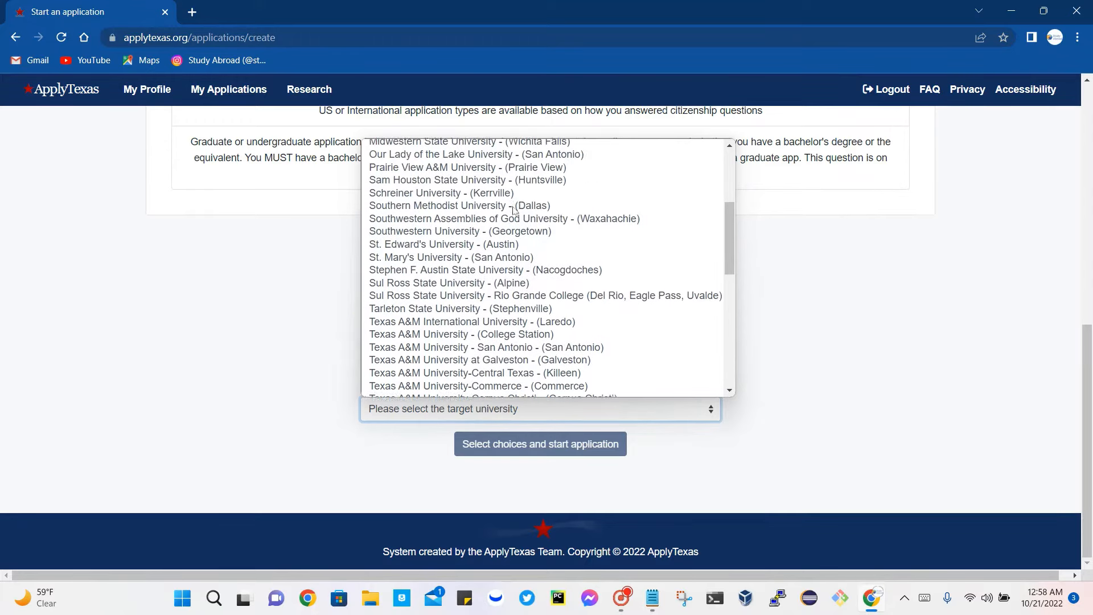
pyautogui.press('u')
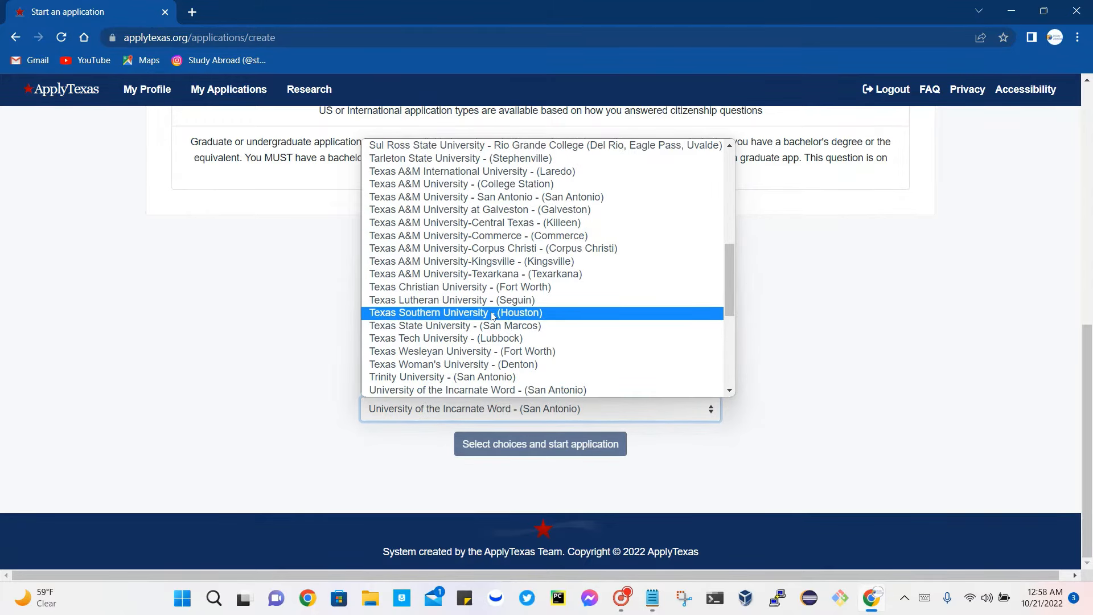
pyautogui.press('u')
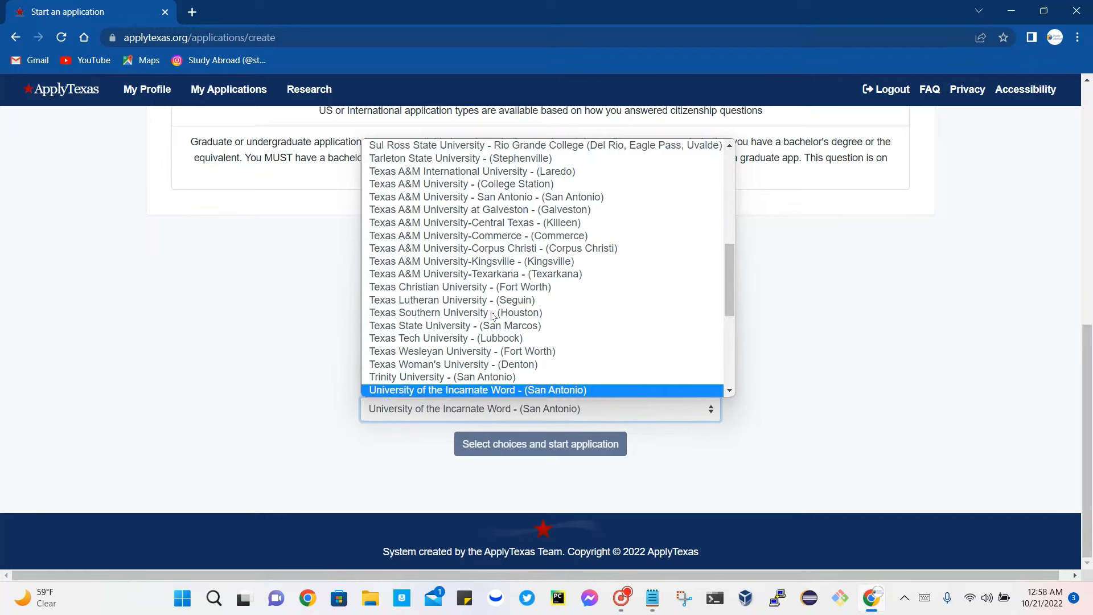
pyautogui.scroll(-2, 518, 279)
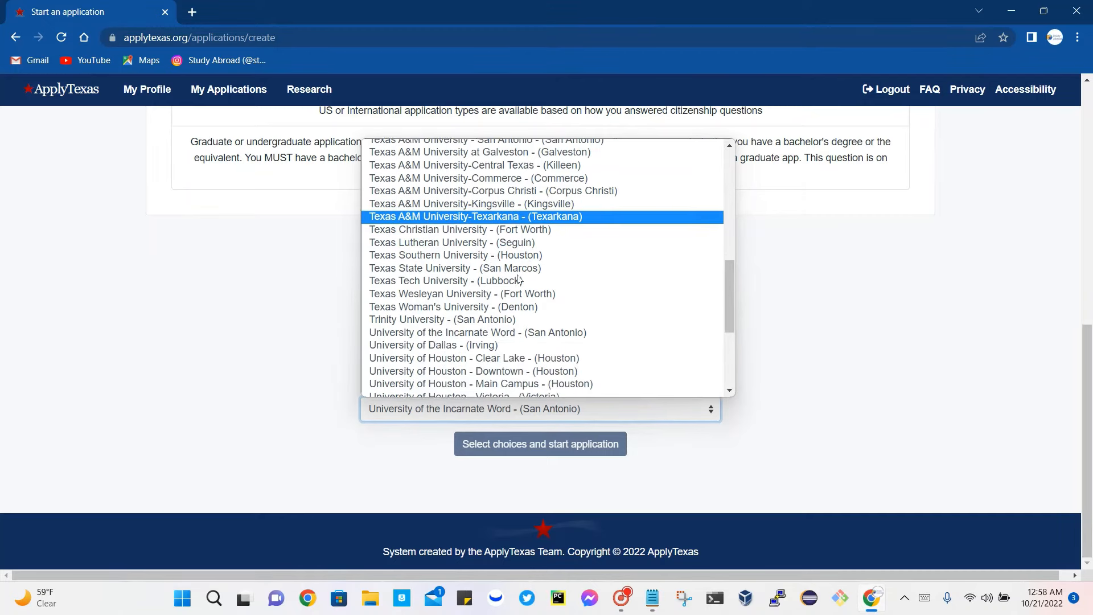
pyautogui.scroll(-3, 519, 279)
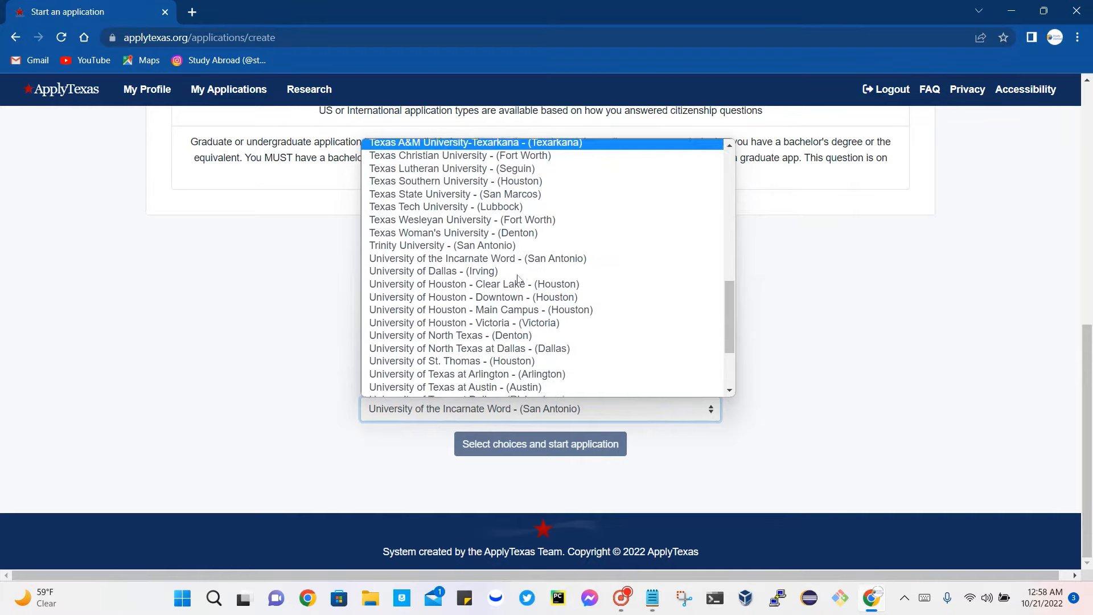
pyautogui.scroll(-3, 519, 279)
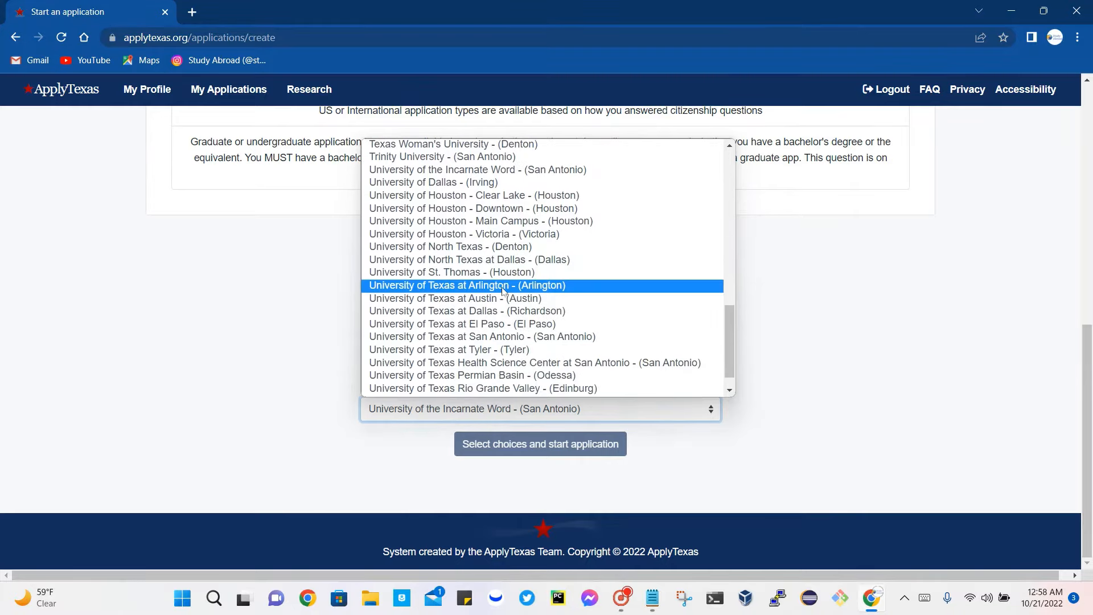
pyautogui.click(503, 291)
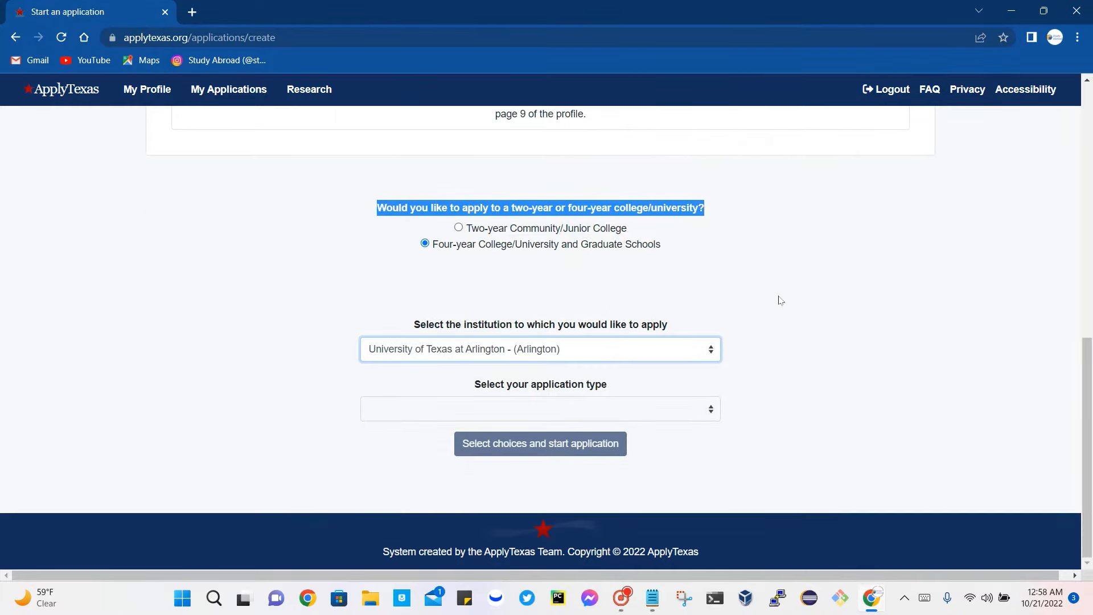
# - Set the application type to International Freshman and the semester to Spring 2023
pyautogui.click(629, 410)
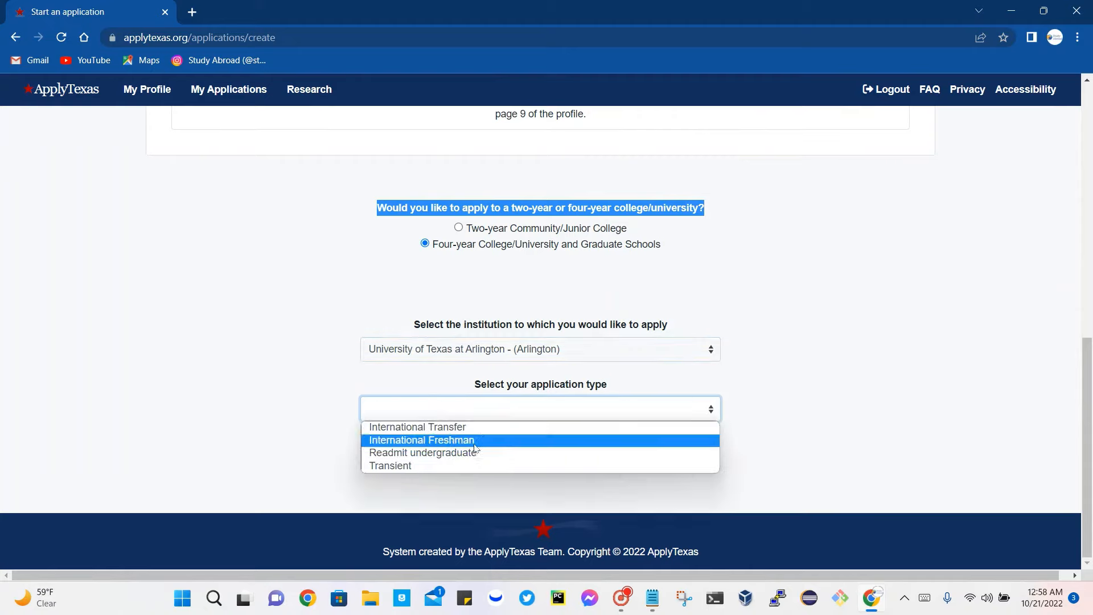
pyautogui.click(403, 443)
pyautogui.scroll(-1, 641, 393)
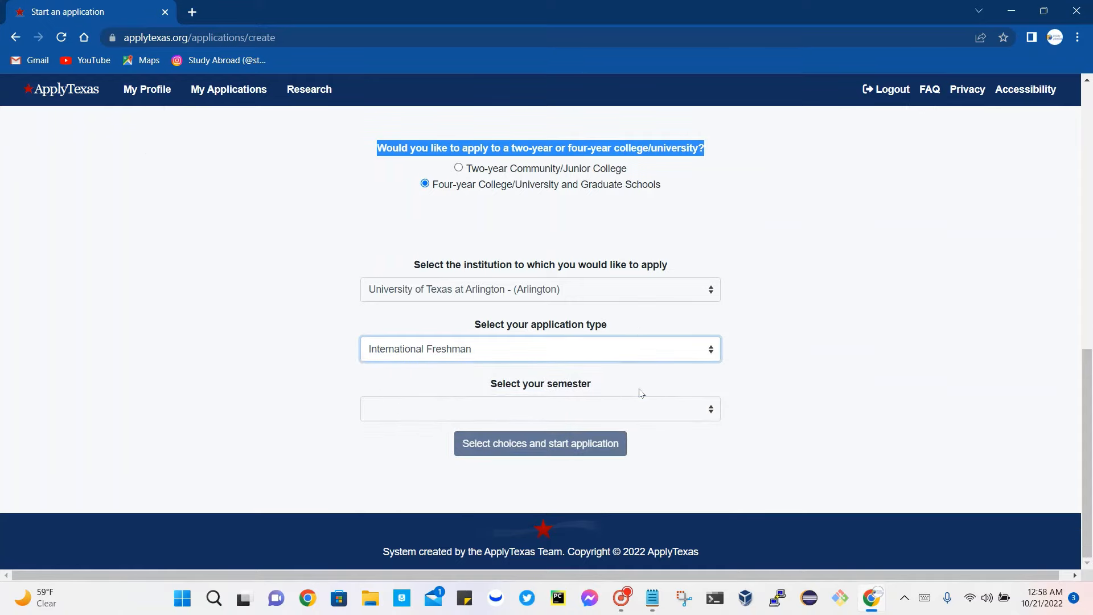
pyautogui.click(599, 418)
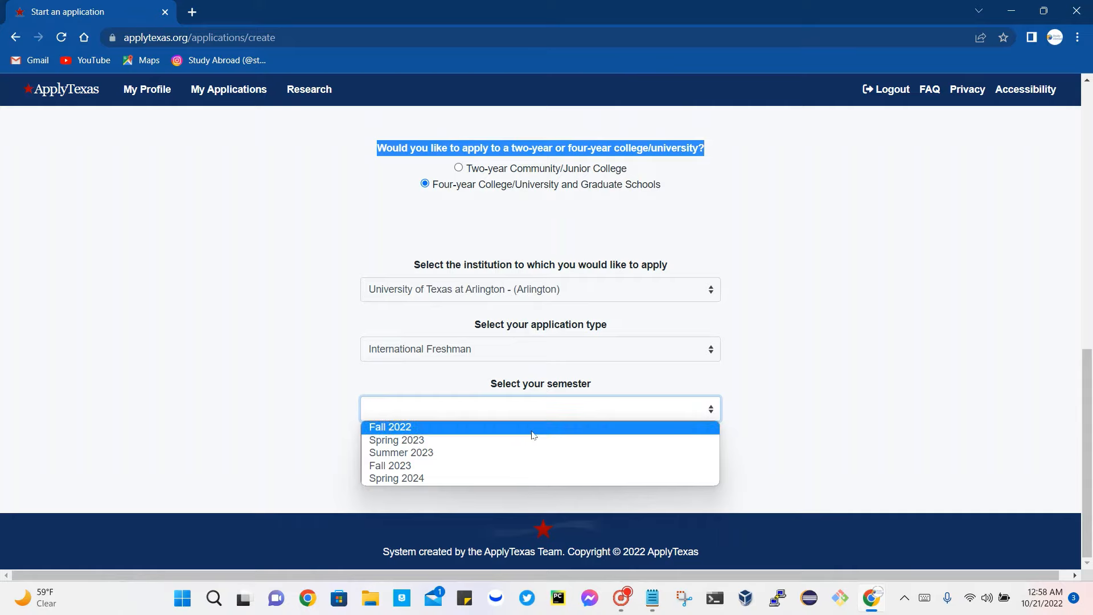
pyautogui.click(456, 441)
pyautogui.scroll(-2, 658, 365)
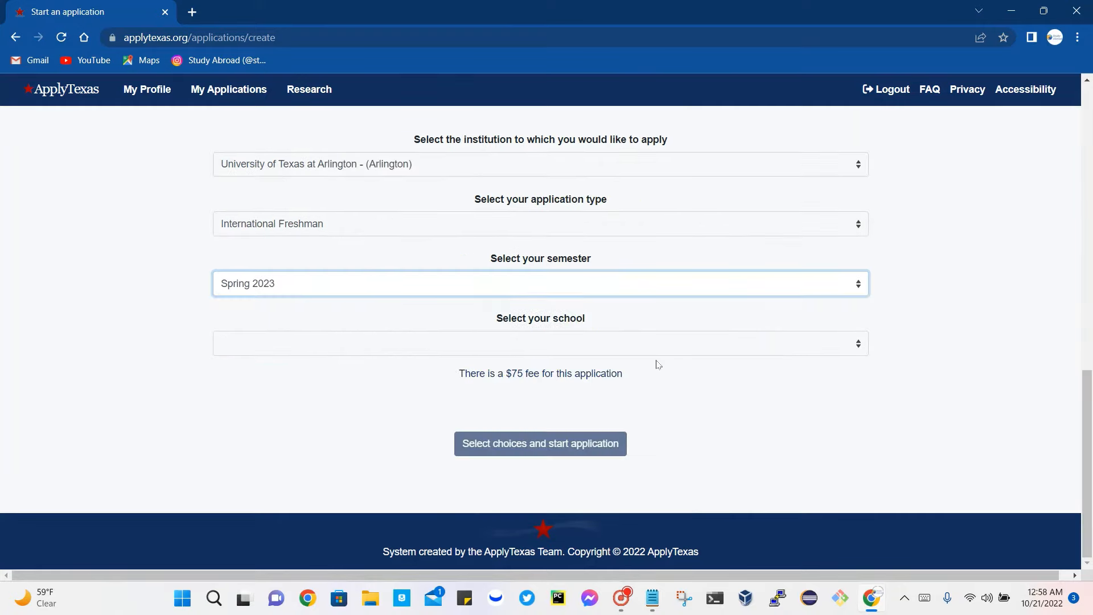
# - Choose Engineering as the school and Computer Engineering as the first choice major
pyautogui.moveTo(457, 371); pyautogui.dragTo(648, 381)
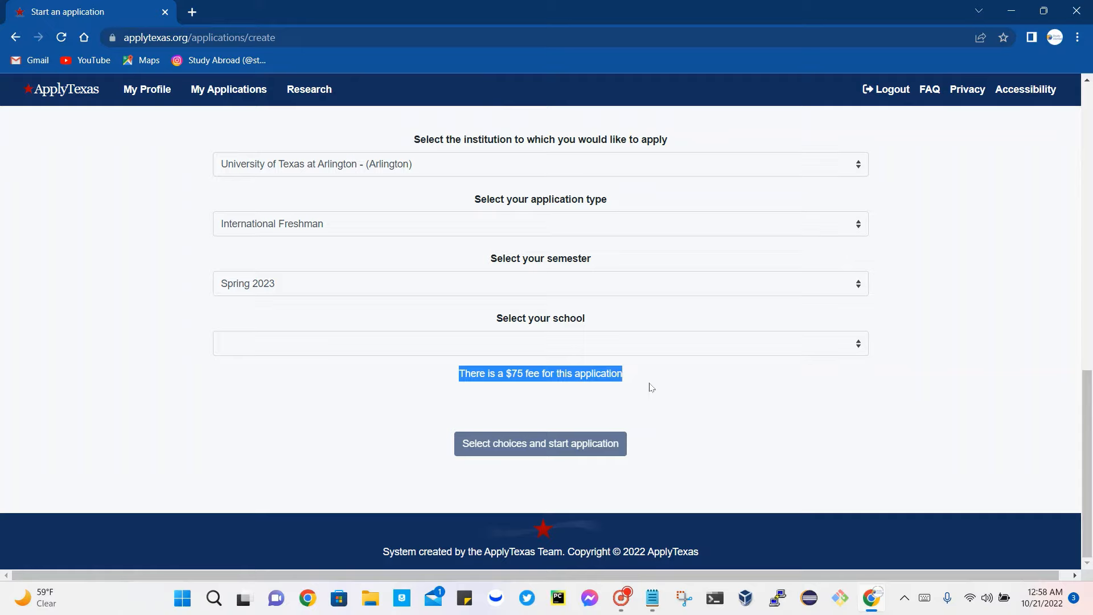
pyautogui.click(600, 397)
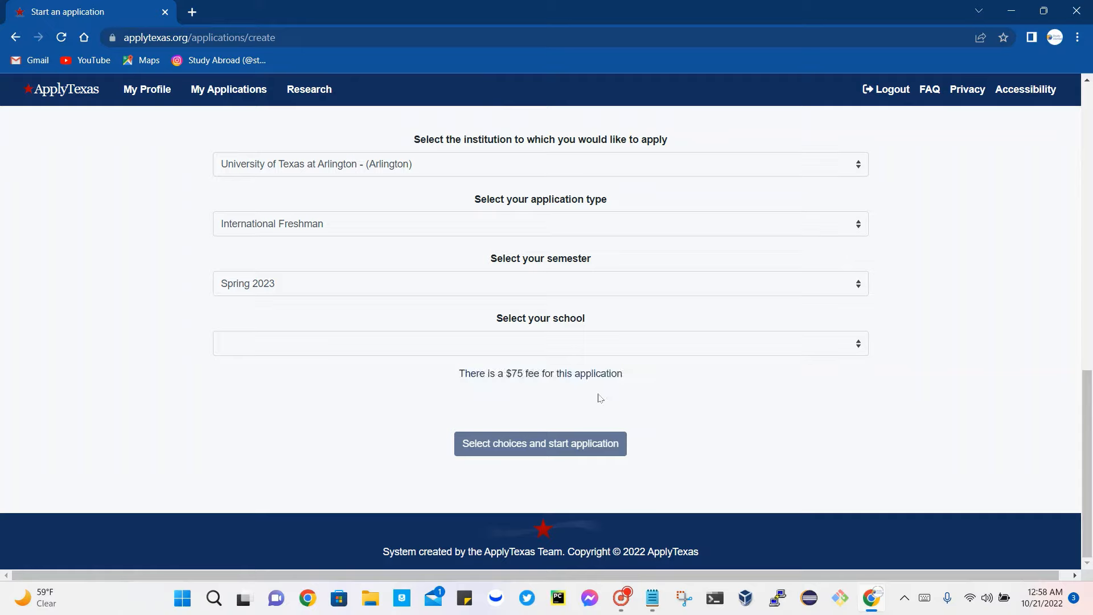
pyautogui.click(647, 342)
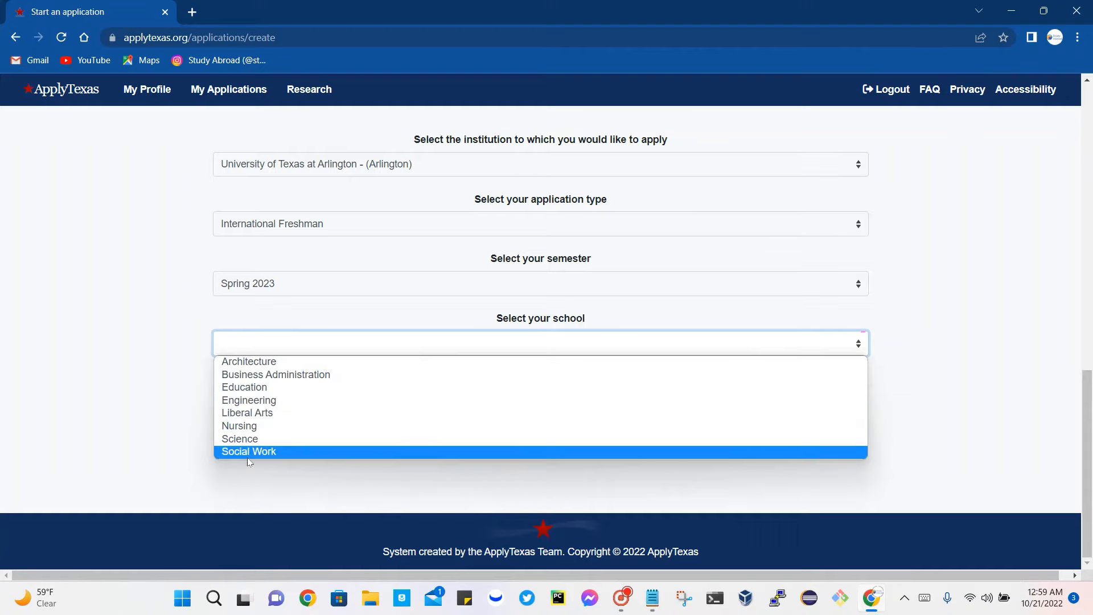
pyautogui.click(268, 401)
pyautogui.scroll(-1, 706, 333)
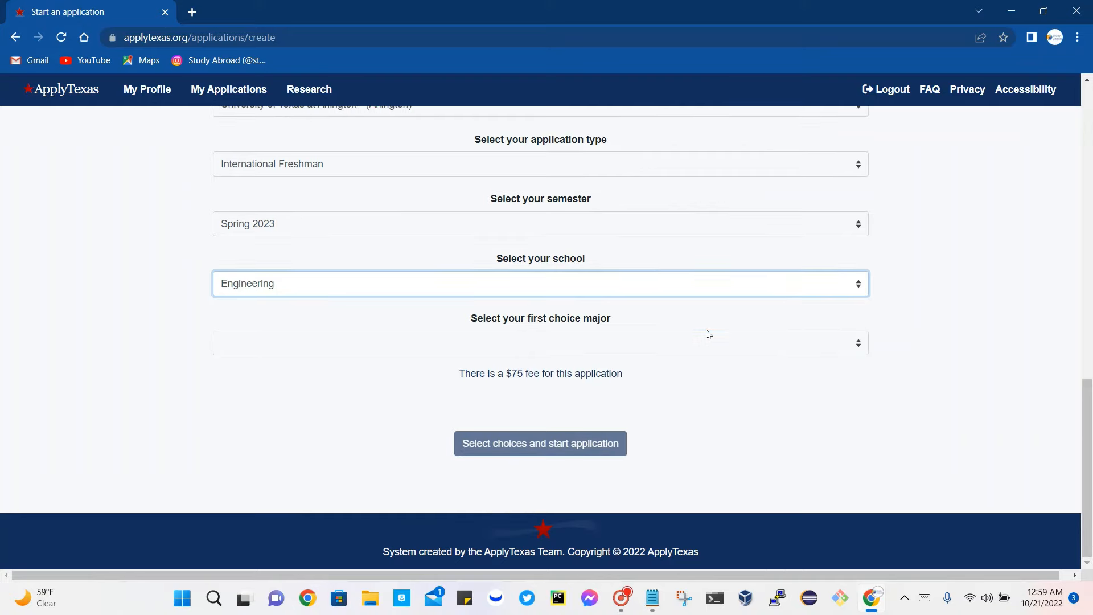
pyautogui.click(628, 346)
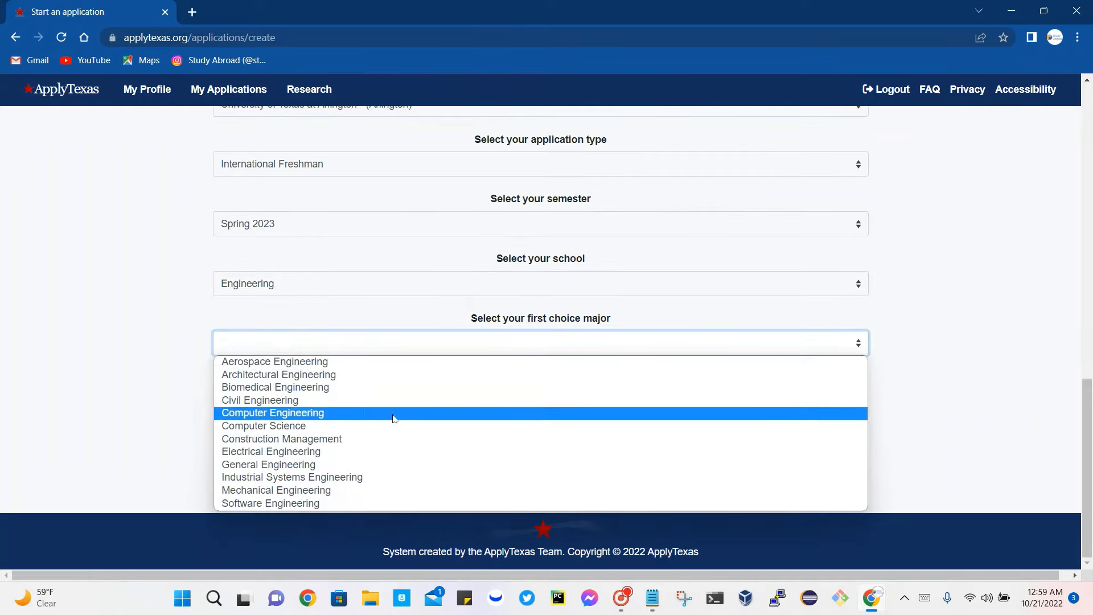
pyautogui.click(381, 412)
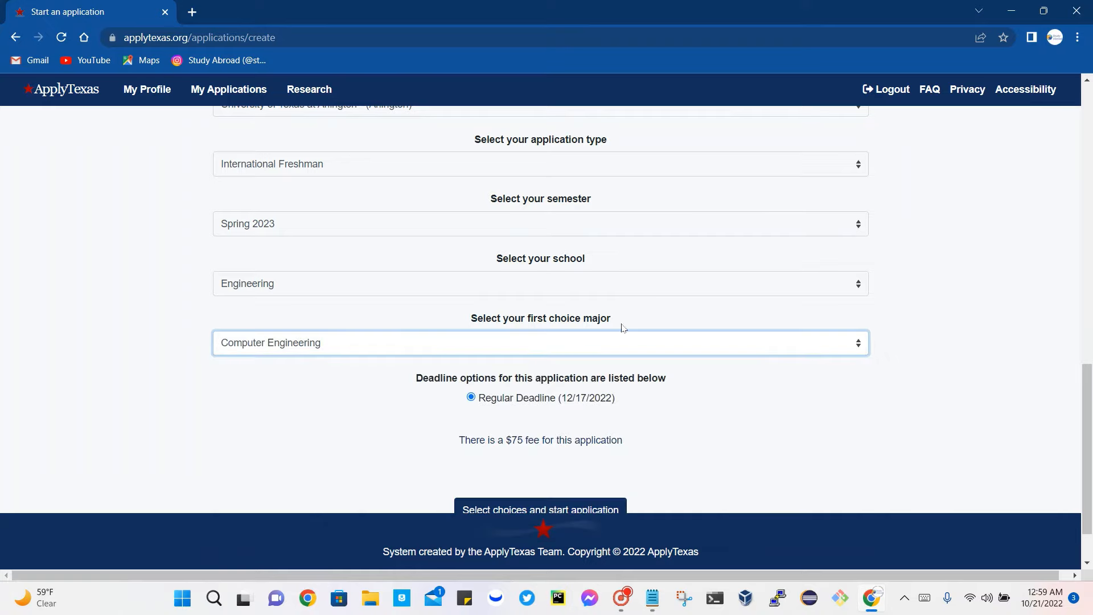
# - Check the regular deadline for this application, and start the application with the selected choices
pyautogui.scroll(-1, 624, 329)
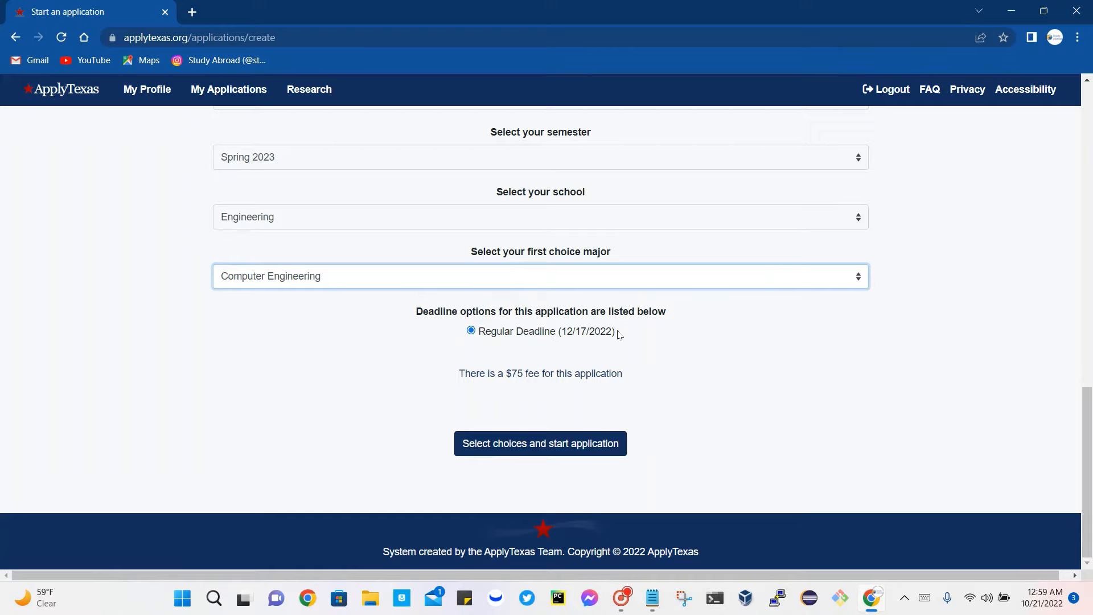
pyautogui.moveTo(619, 335); pyautogui.dragTo(565, 340)
pyautogui.click(690, 383)
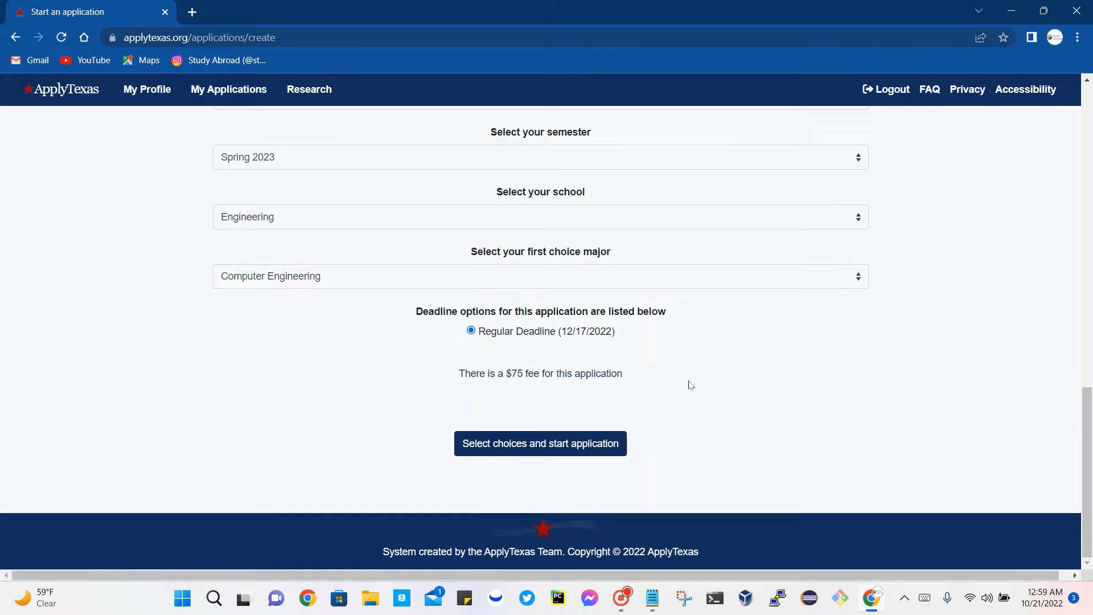
pyautogui.click(520, 448)
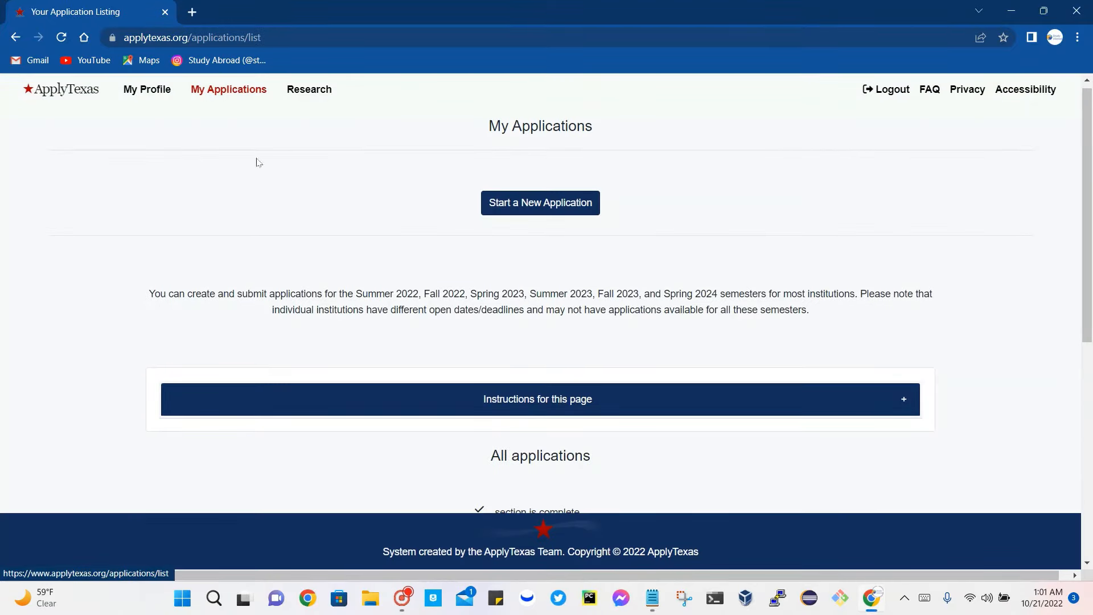
# - Filter the application list by submitted applications and by all applications, and review the University of Texas at Arlington entry
pyautogui.scroll(-3, 280, 274)
pyautogui.scroll(-2, 281, 273)
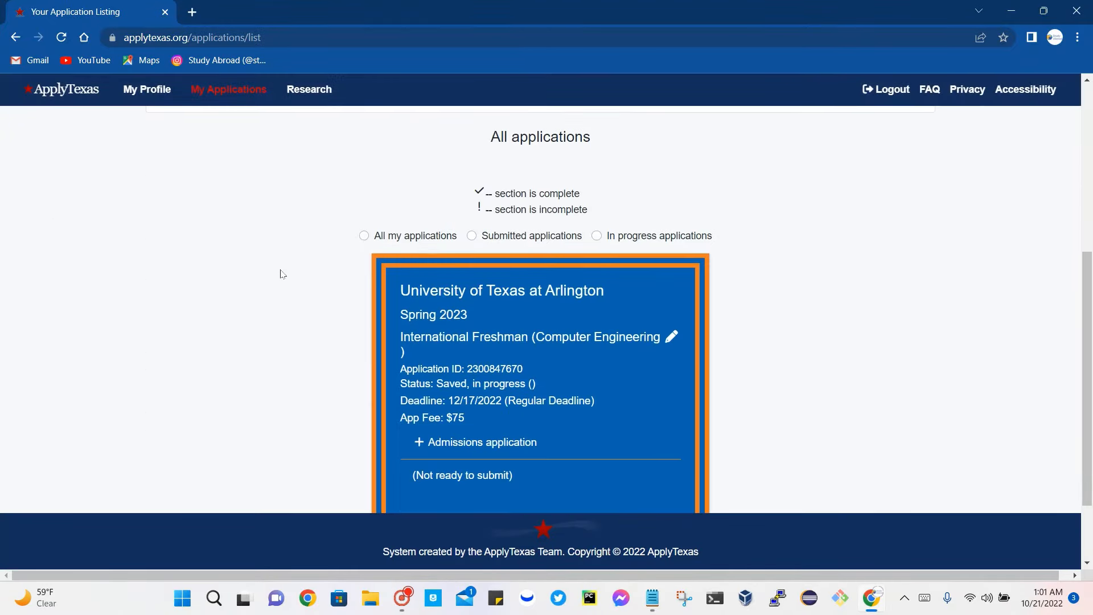
pyautogui.scroll(-1, 399, 245)
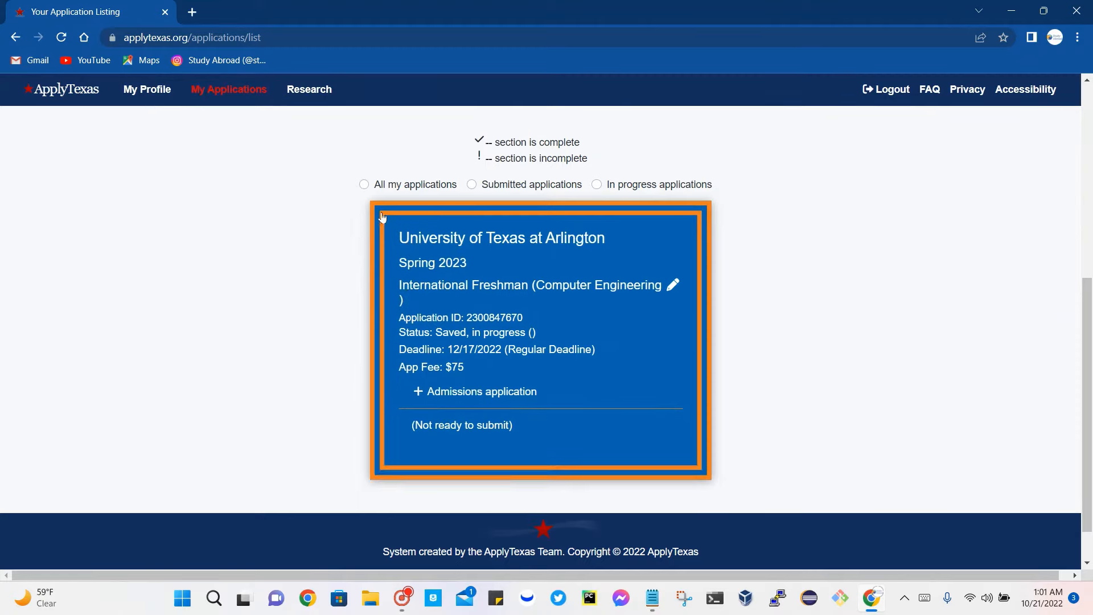
pyautogui.click(362, 186)
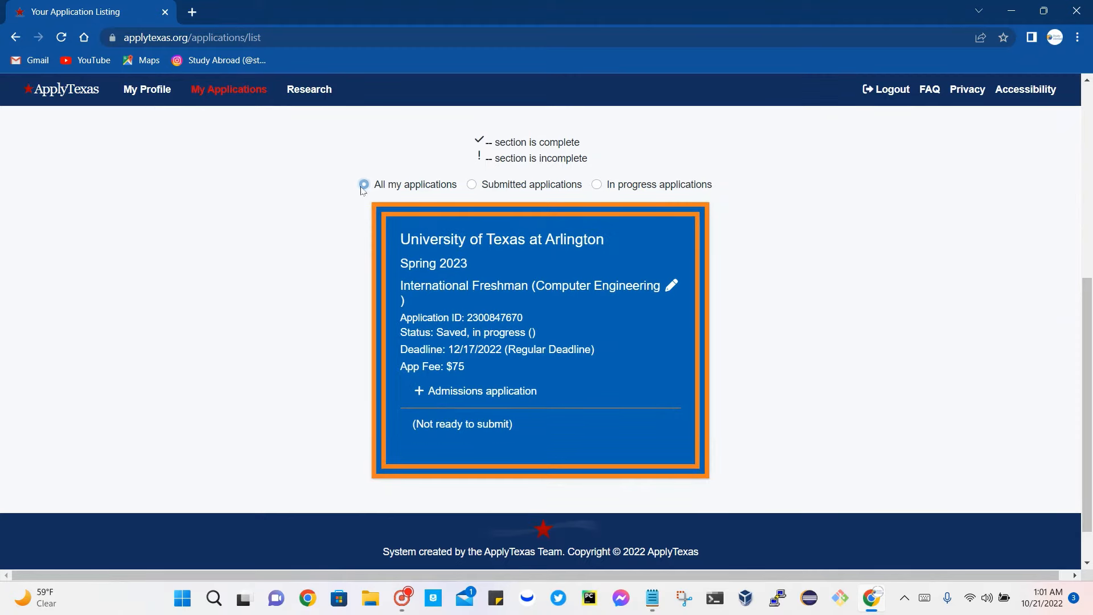
pyautogui.click(472, 185)
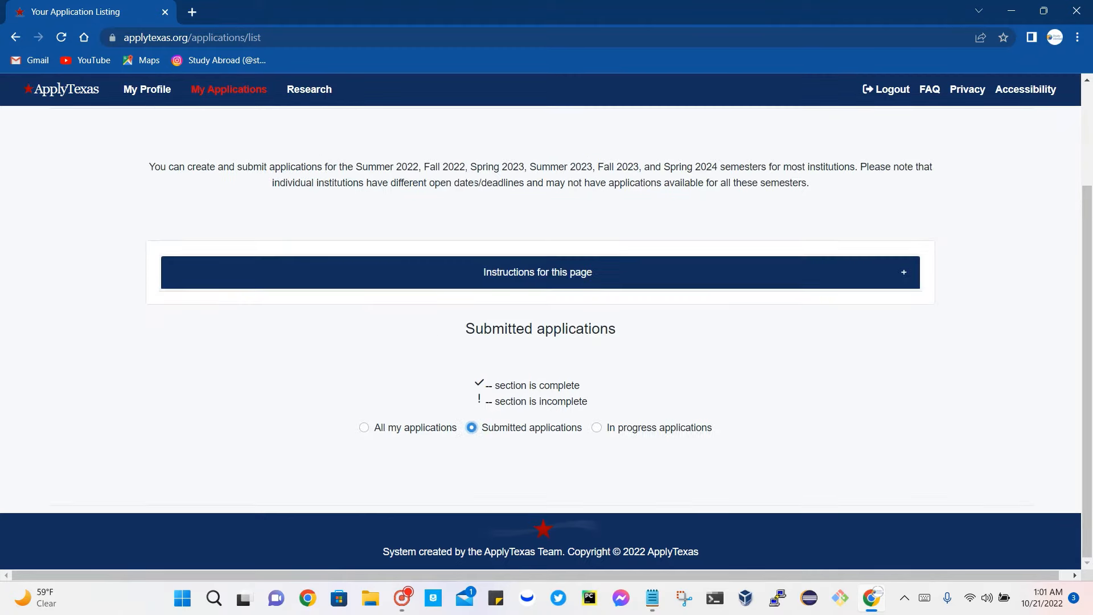
pyautogui.click(373, 426)
pyautogui.scroll(-2, 376, 419)
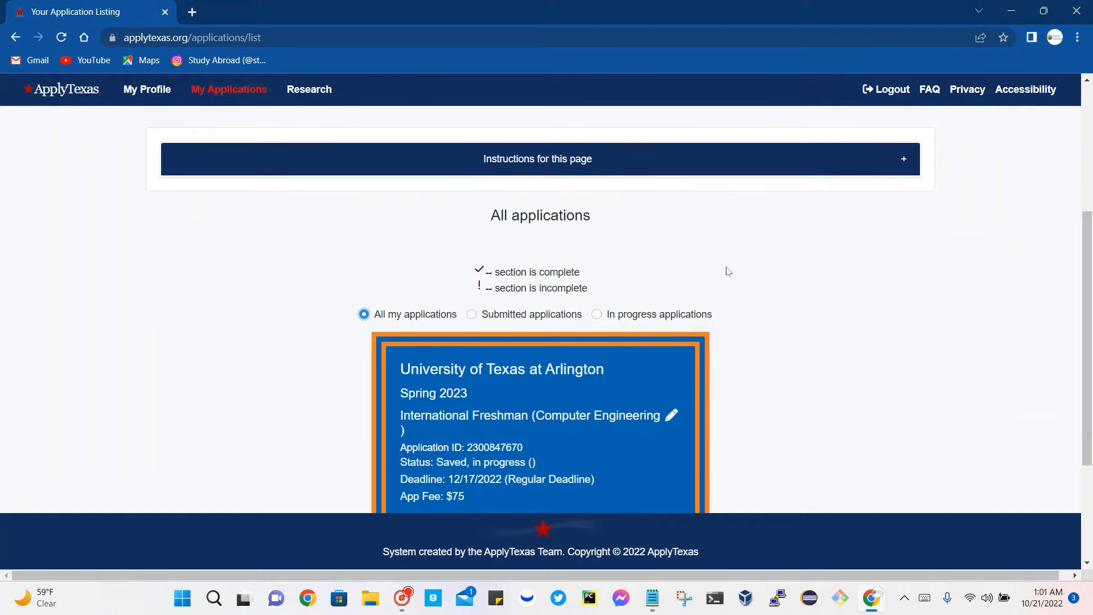
pyautogui.scroll(-3, 726, 273)
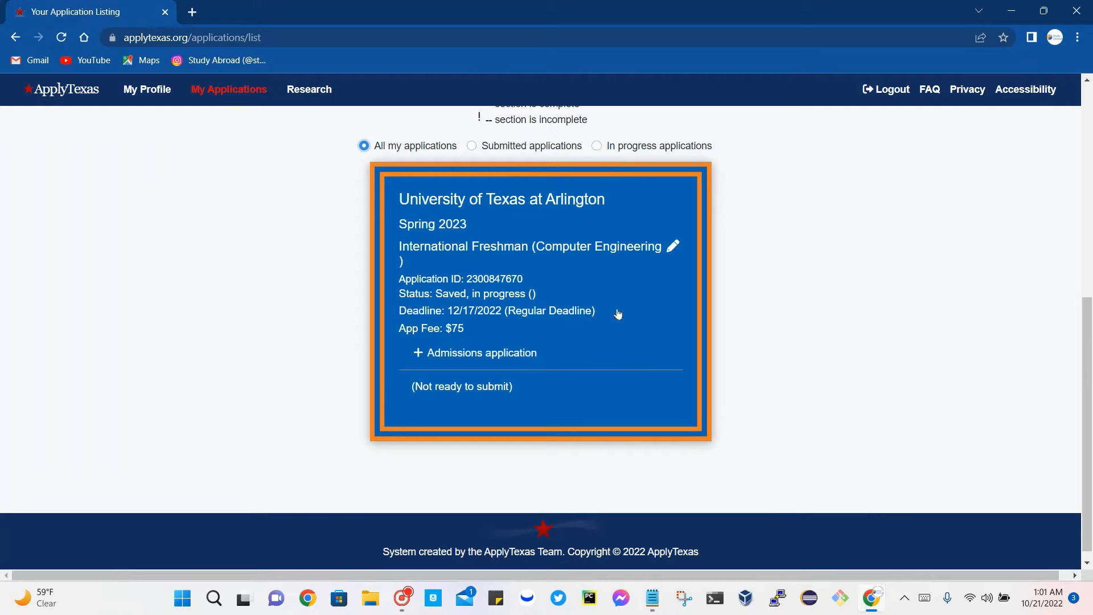
# - Open the International Freshman questions of the University of Texas at Arlington admissions application
pyautogui.click(471, 353)
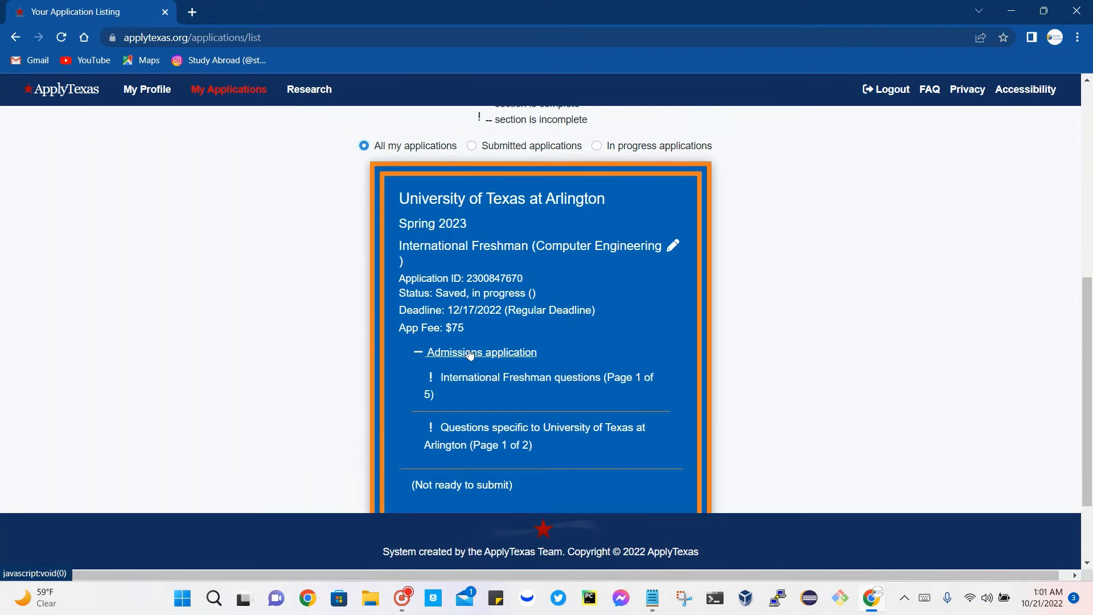
pyautogui.scroll(-2, 471, 354)
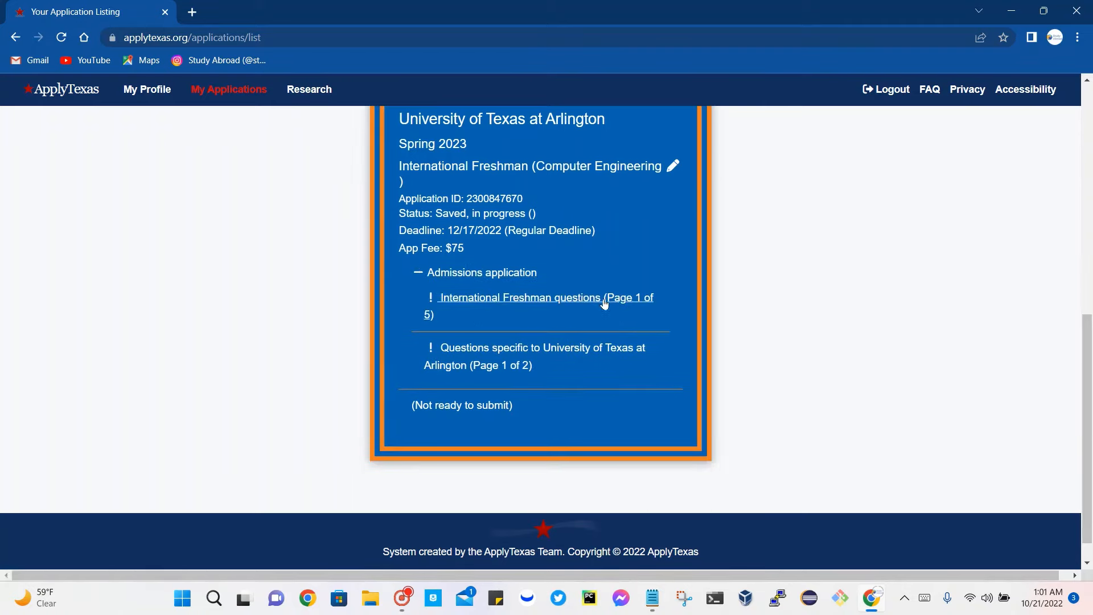
pyautogui.click(536, 302)
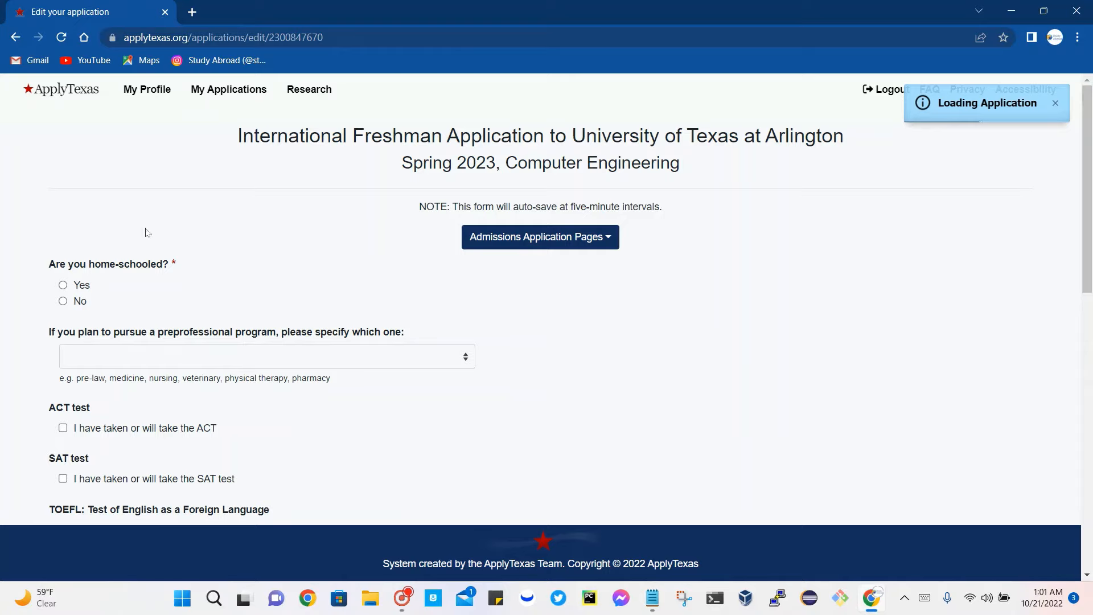
# - Answer No to being home-schooled and choose None as the preprofessional program
pyautogui.click(62, 301)
pyautogui.scroll(-3, 168, 276)
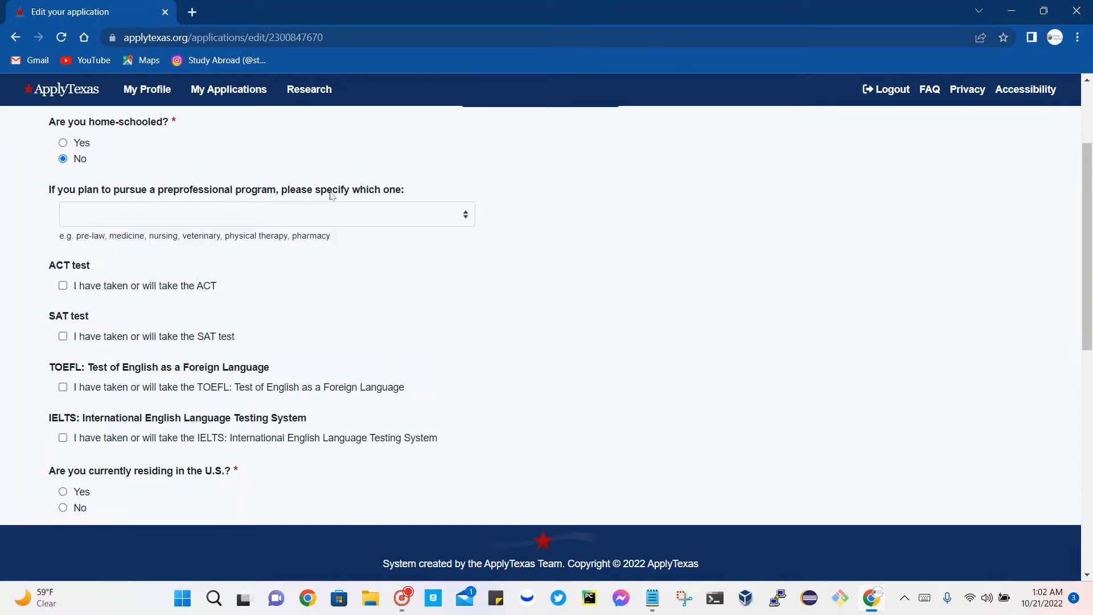
pyautogui.click(365, 223)
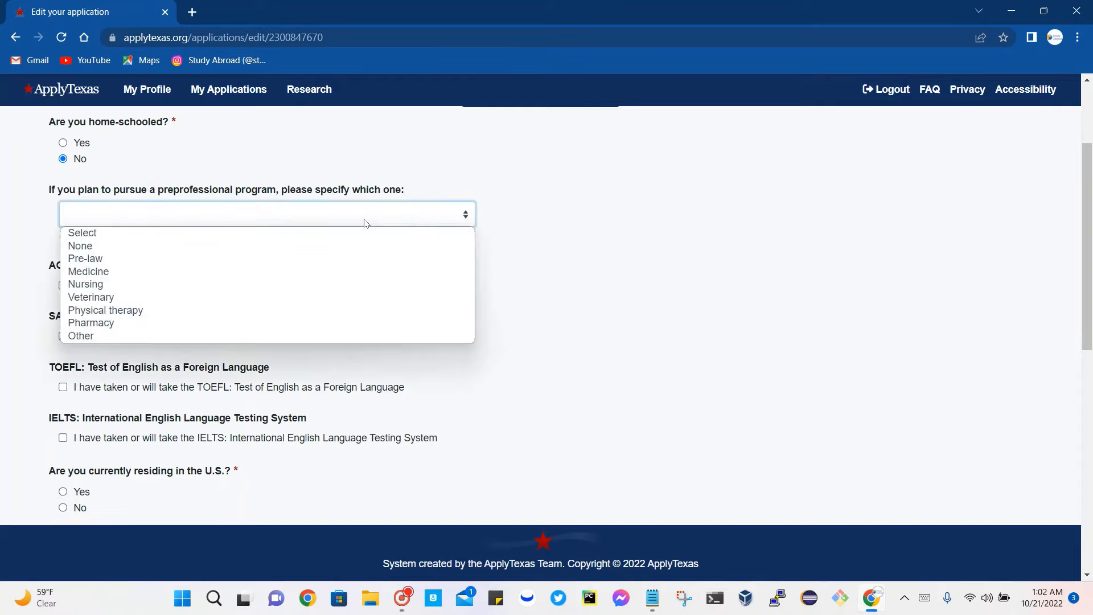
pyautogui.click(340, 244)
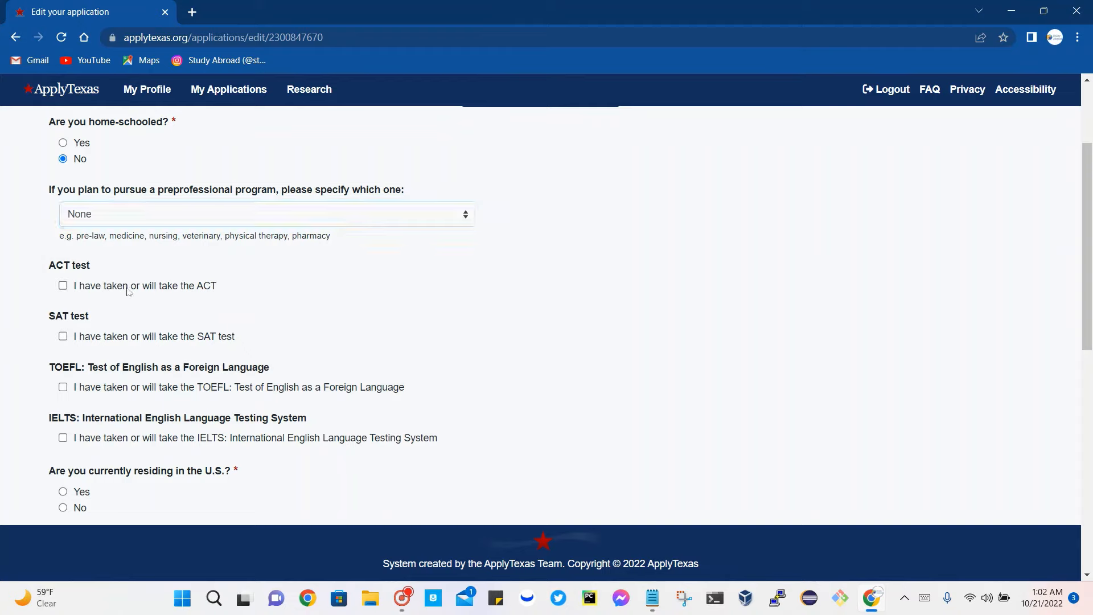
pyautogui.scroll(-1, 86, 349)
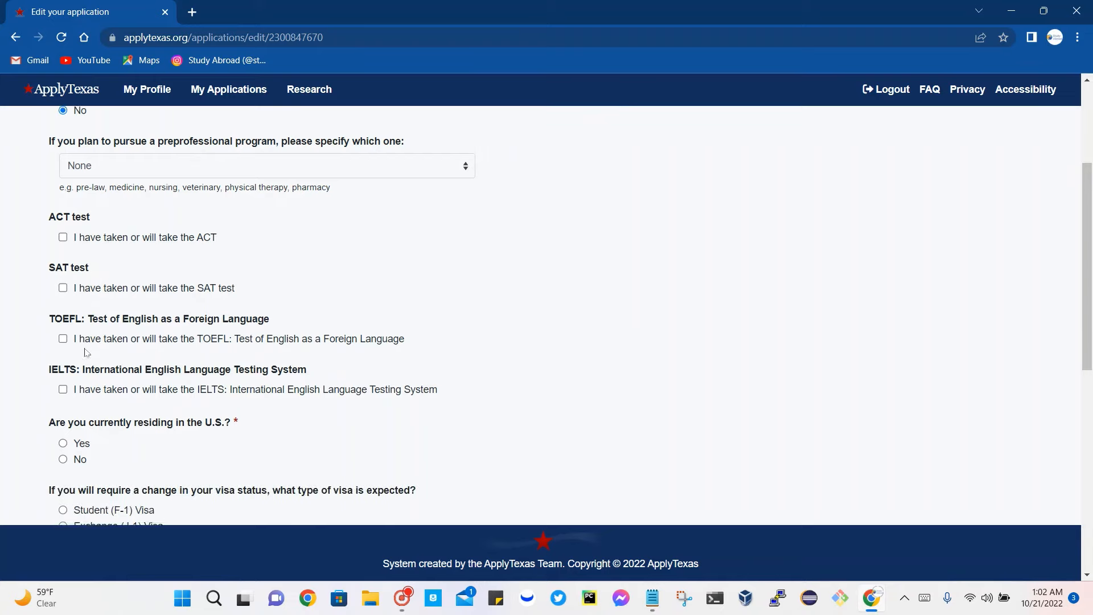
pyautogui.scroll(-1, 67, 375)
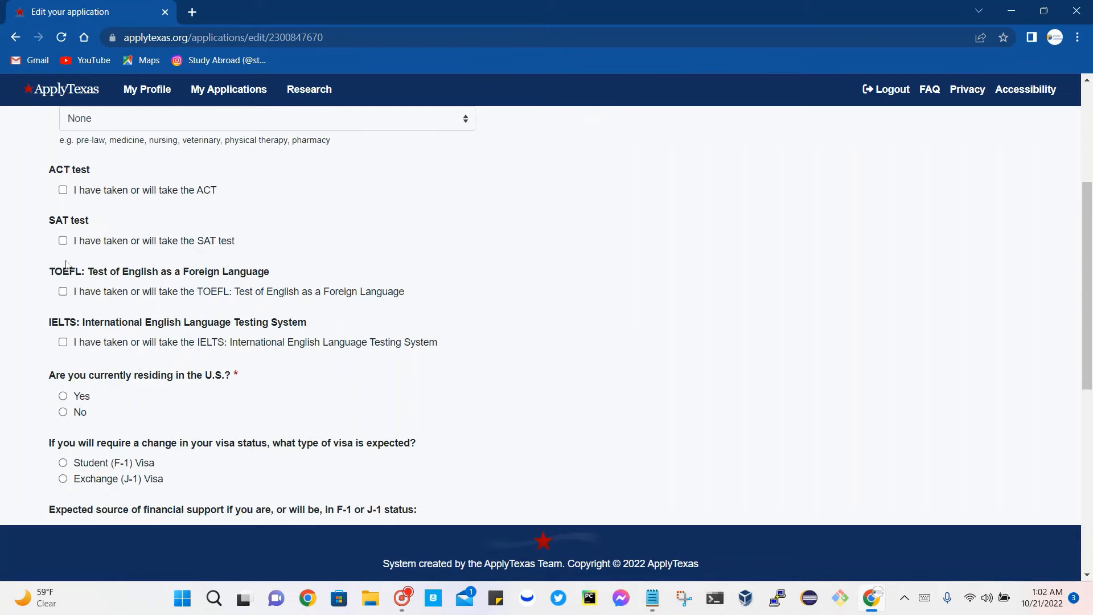
pyautogui.click(63, 292)
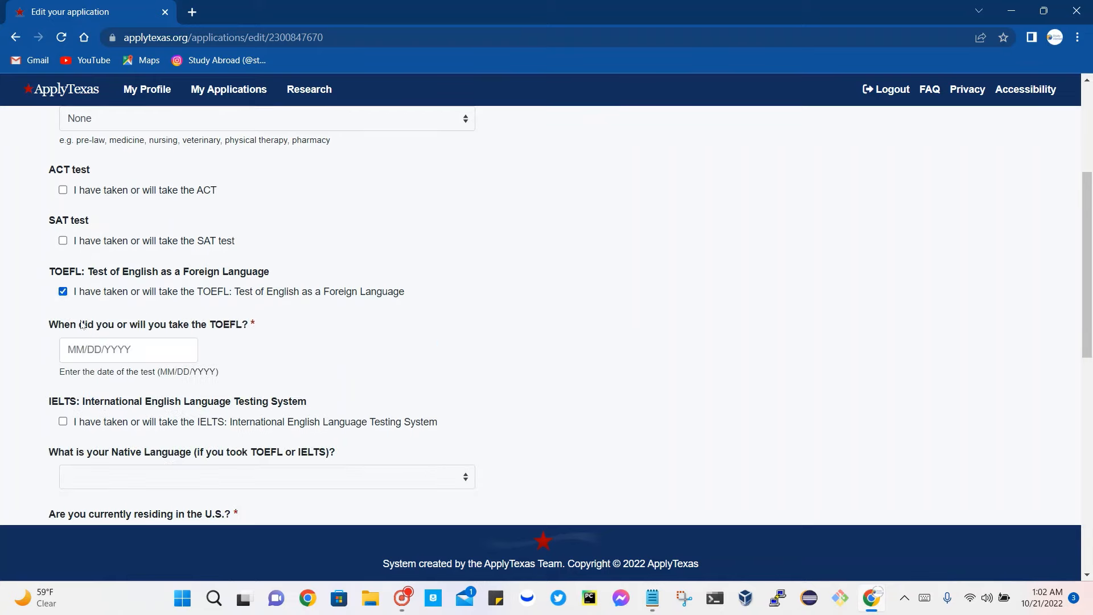
pyautogui.click(87, 348)
pyautogui.click(60, 291)
pyautogui.click(63, 291)
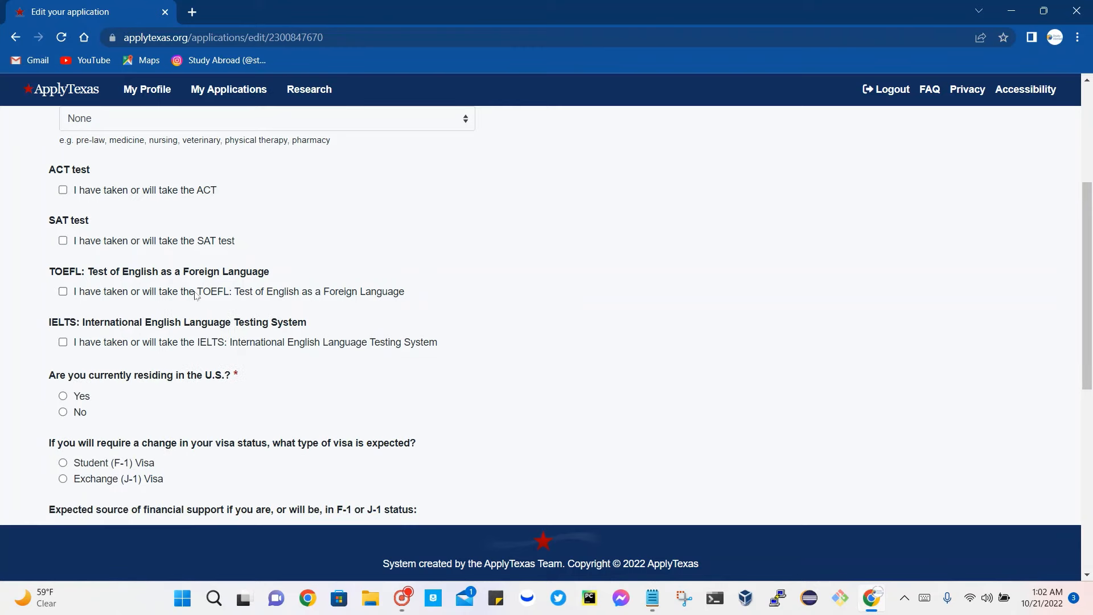
# - Answer No to currently residing in the U.S. and select Student (F-1) Visa as the expected visa type
pyautogui.scroll(-1, 199, 294)
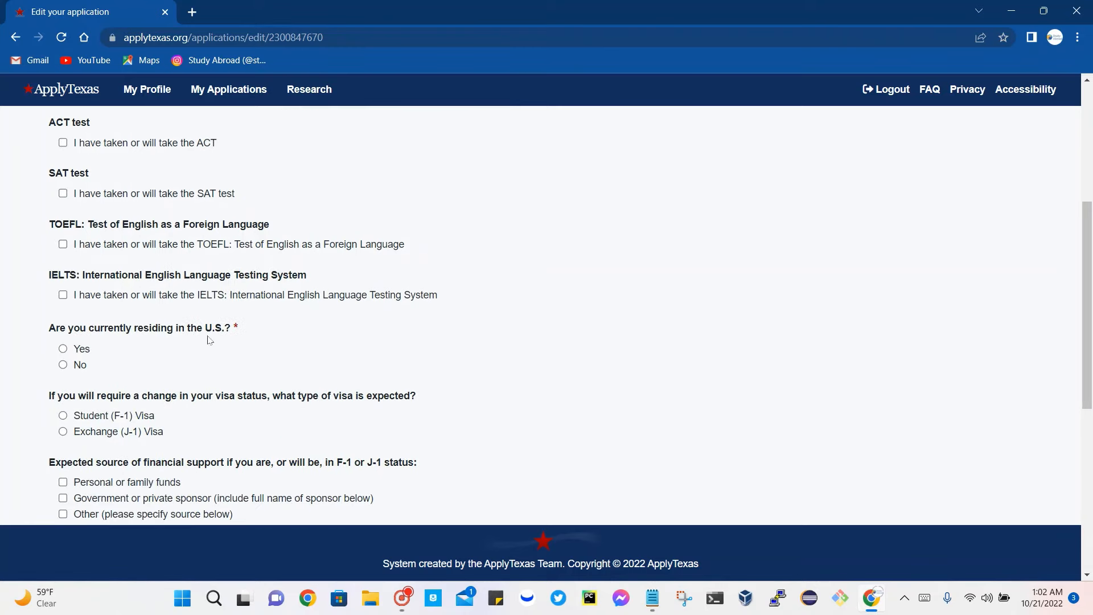
pyautogui.click(62, 365)
pyautogui.scroll(-2, 211, 293)
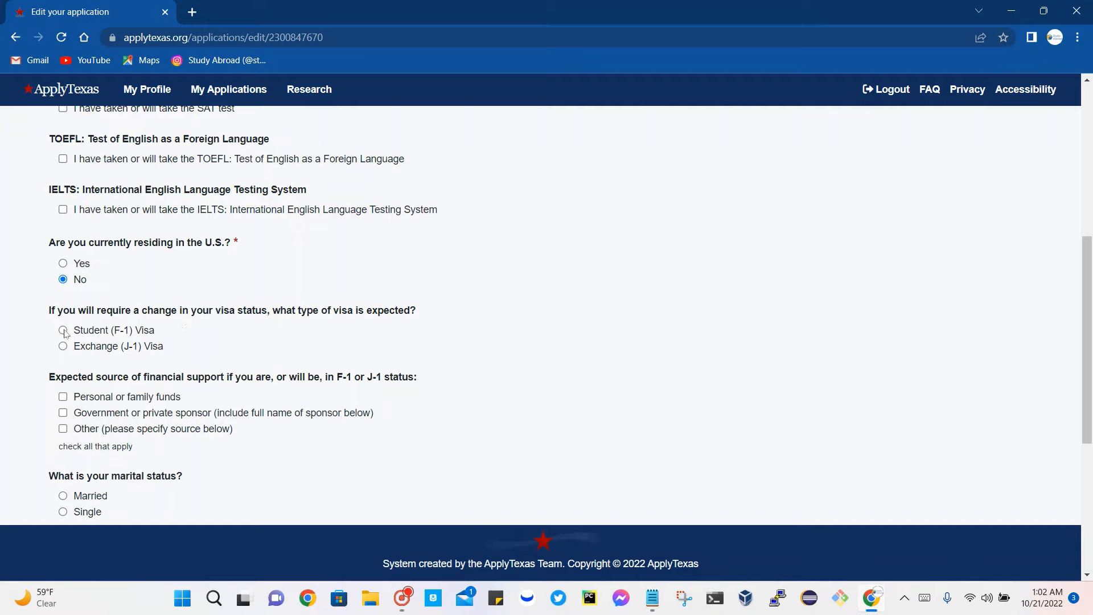
pyautogui.scroll(-1, 65, 334)
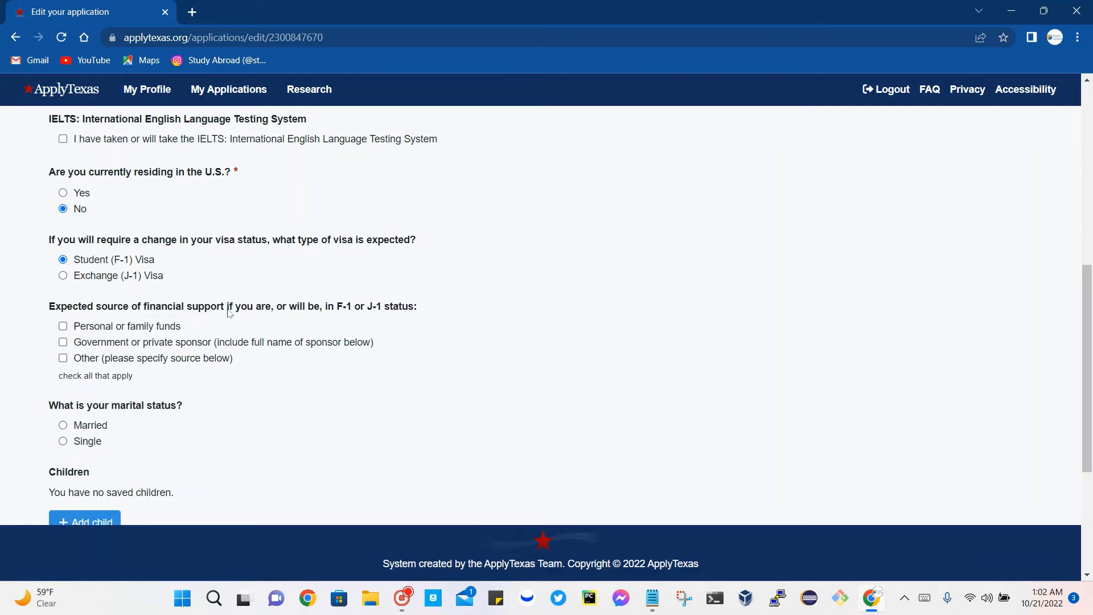
# - Choose personal or family funds as the expected financial support and set the marital status to Single
pyautogui.moveTo(352, 306); pyautogui.dragTo(325, 307)
pyautogui.scroll(-2, 63, 331)
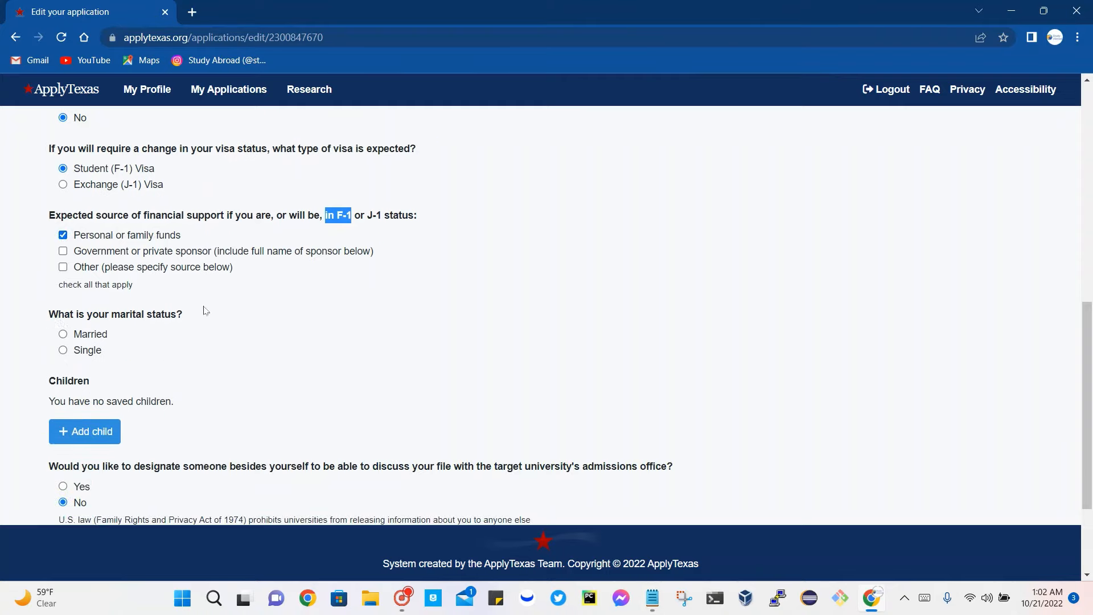
pyautogui.click(62, 337)
pyautogui.click(62, 349)
# - Save the first page of the International Freshman questions and continue to page 2
pyautogui.scroll(-2, 238, 296)
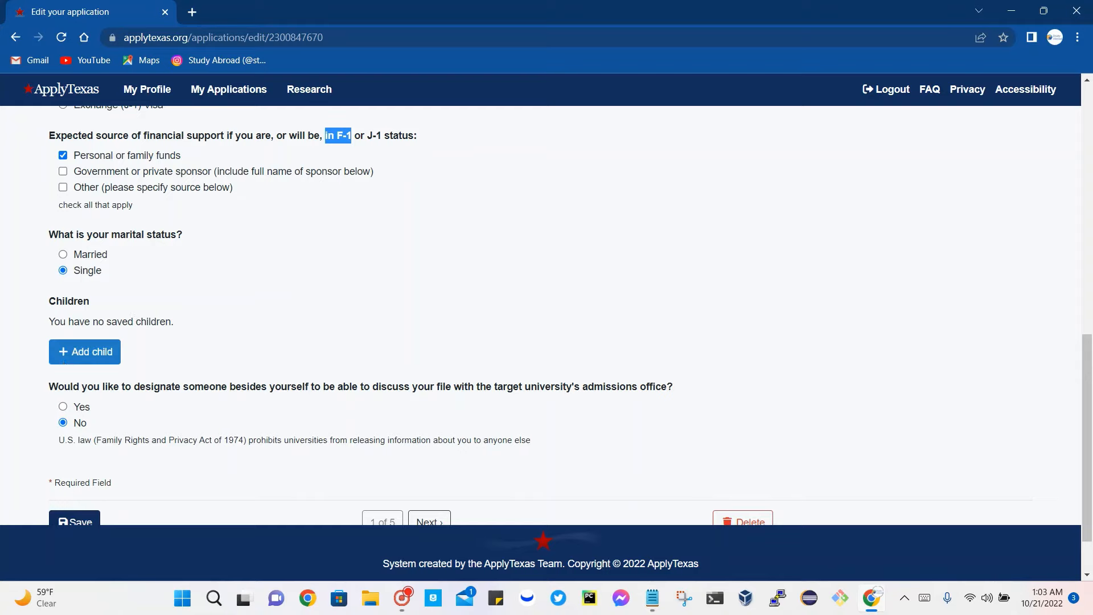
pyautogui.scroll(-1, 243, 288)
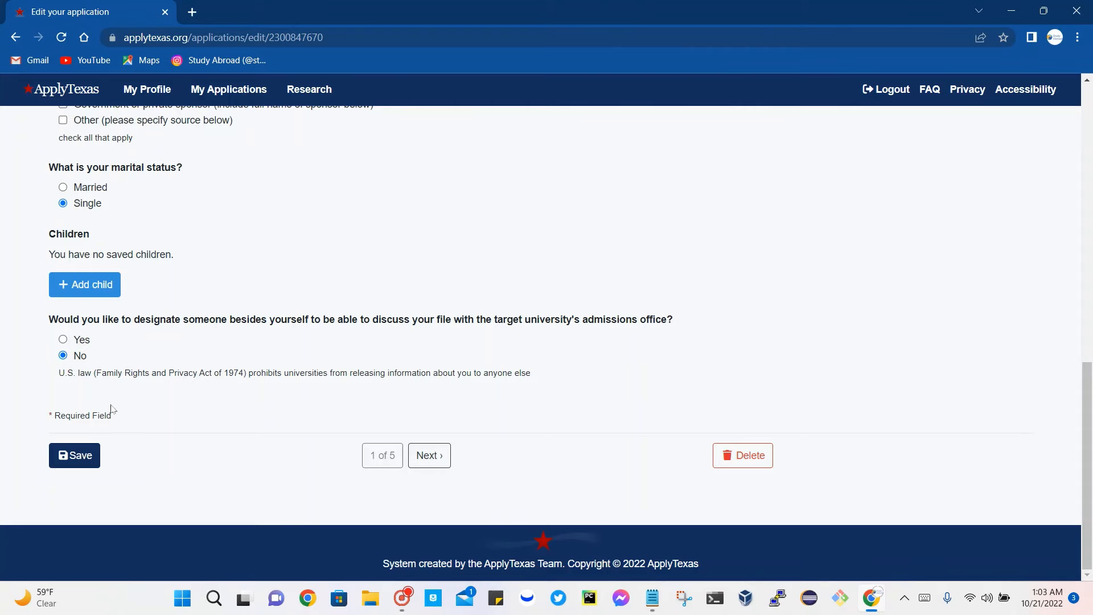
pyautogui.click(83, 456)
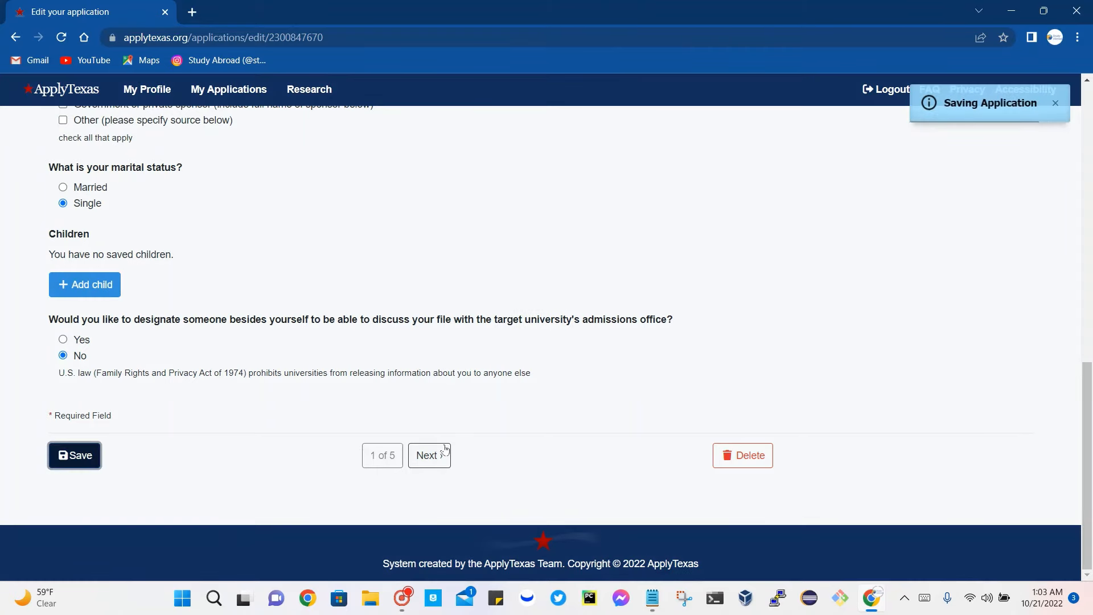
pyautogui.click(429, 456)
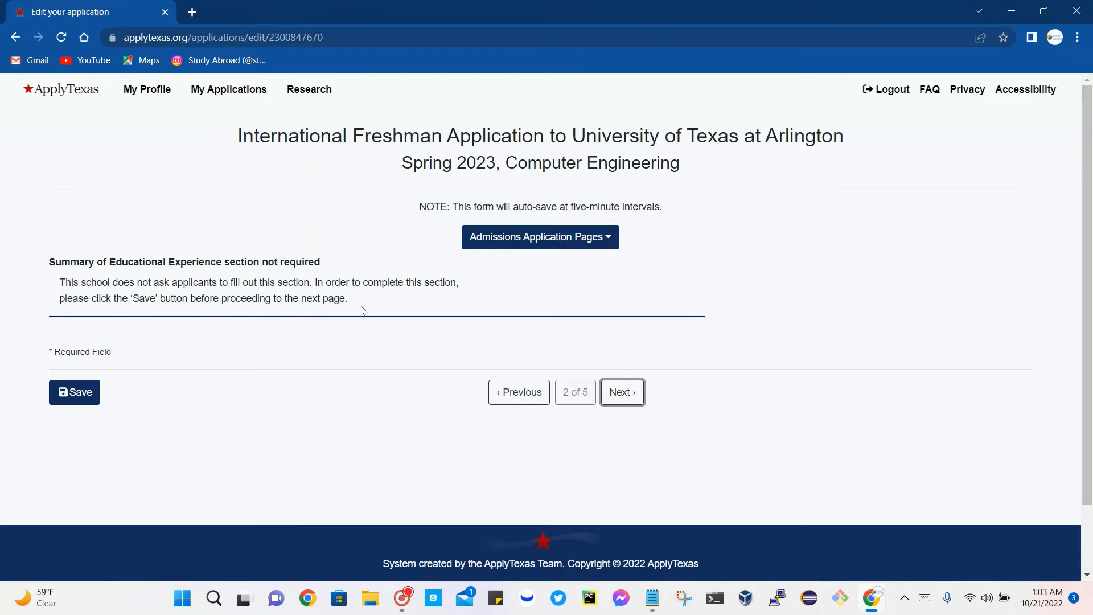
# - Save the Summary of Educational Experience and Extracurricular pages without entries, and continue to page 4
pyautogui.click(78, 391)
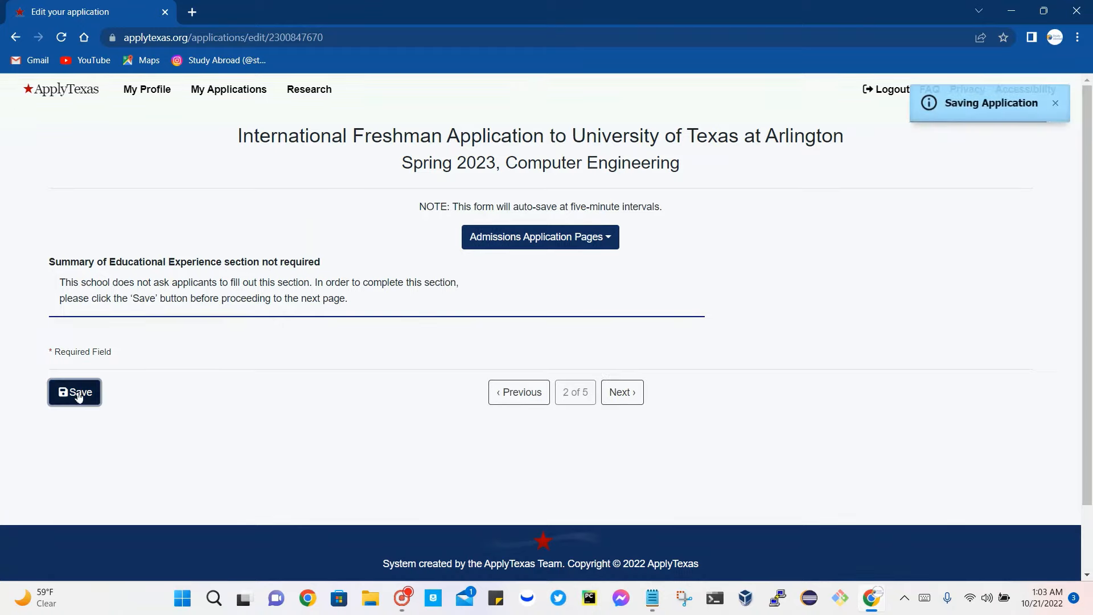
pyautogui.click(625, 392)
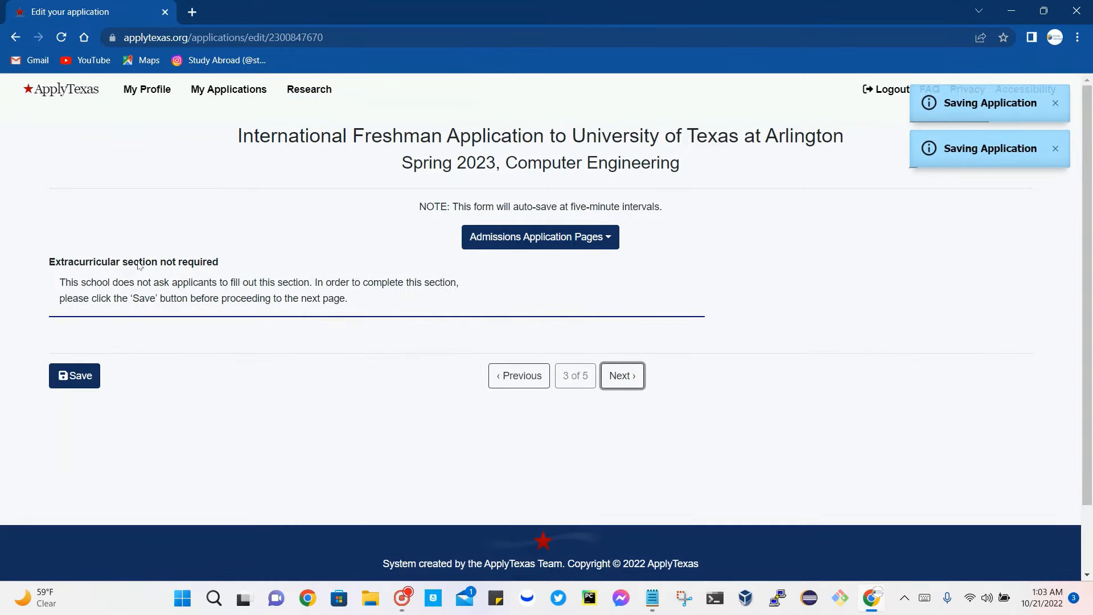
pyautogui.click(74, 375)
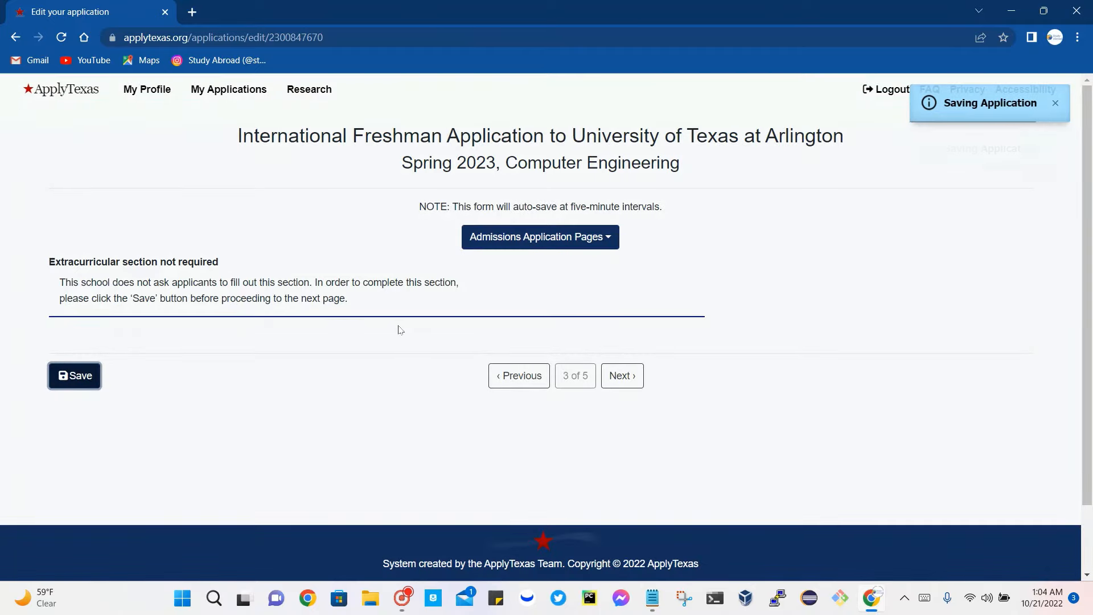
pyautogui.click(623, 377)
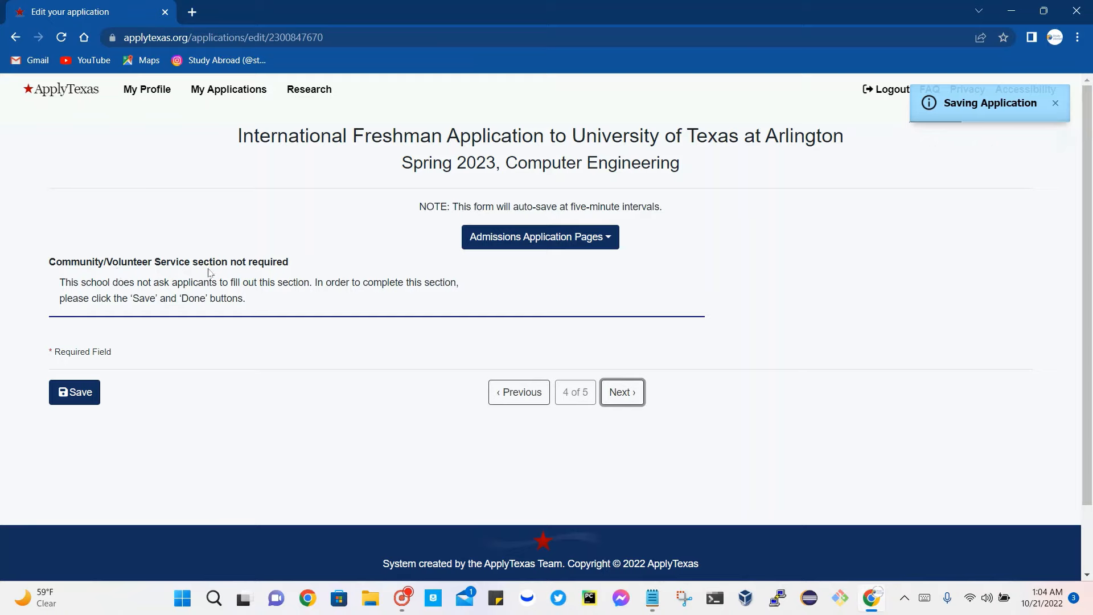
# - Save the Community/Volunteer Service and Talents, Awards, Honors pages without entries, and finish the International Freshman questions
pyautogui.click(78, 391)
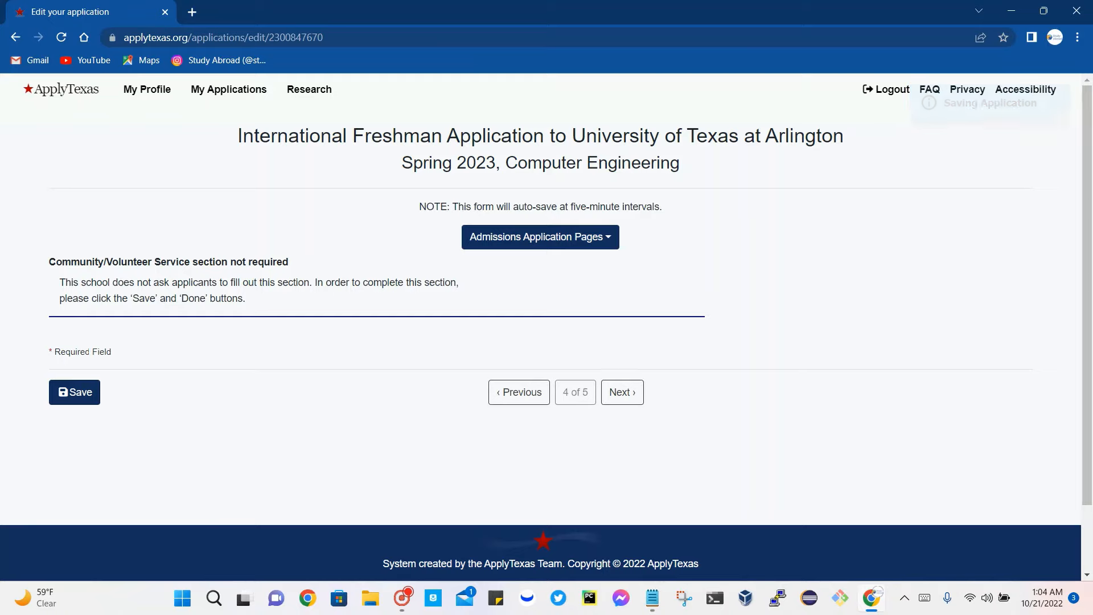
pyautogui.click(84, 392)
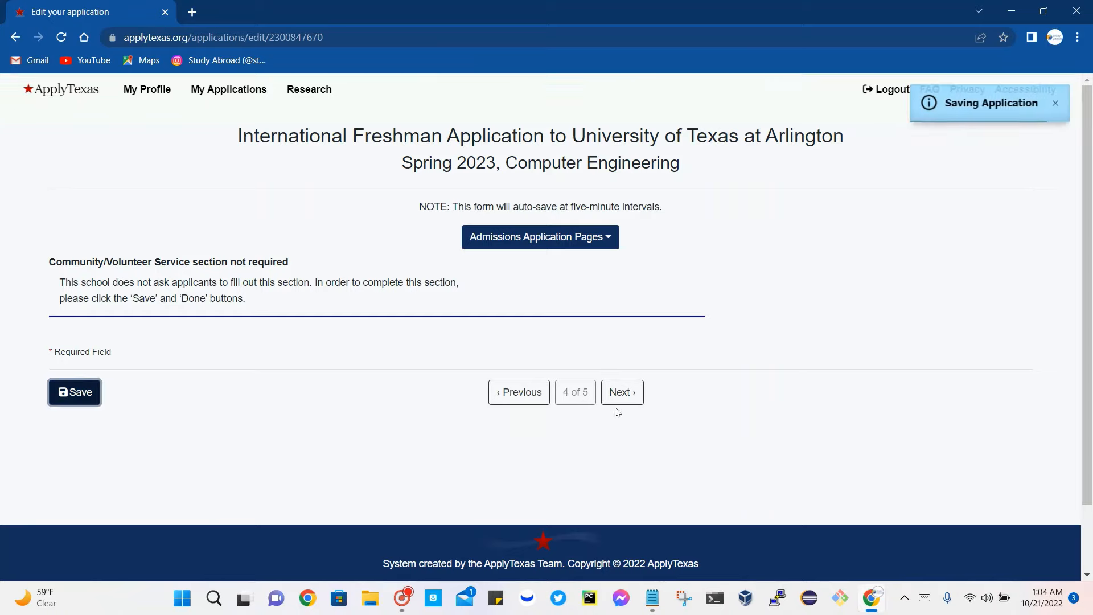
pyautogui.click(624, 391)
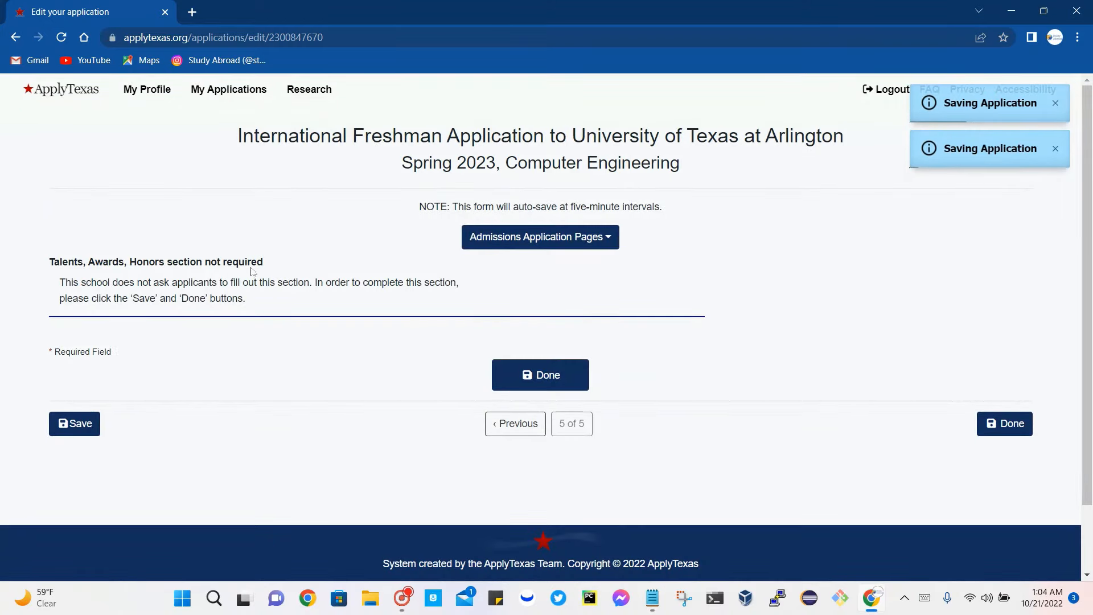
pyautogui.click(75, 426)
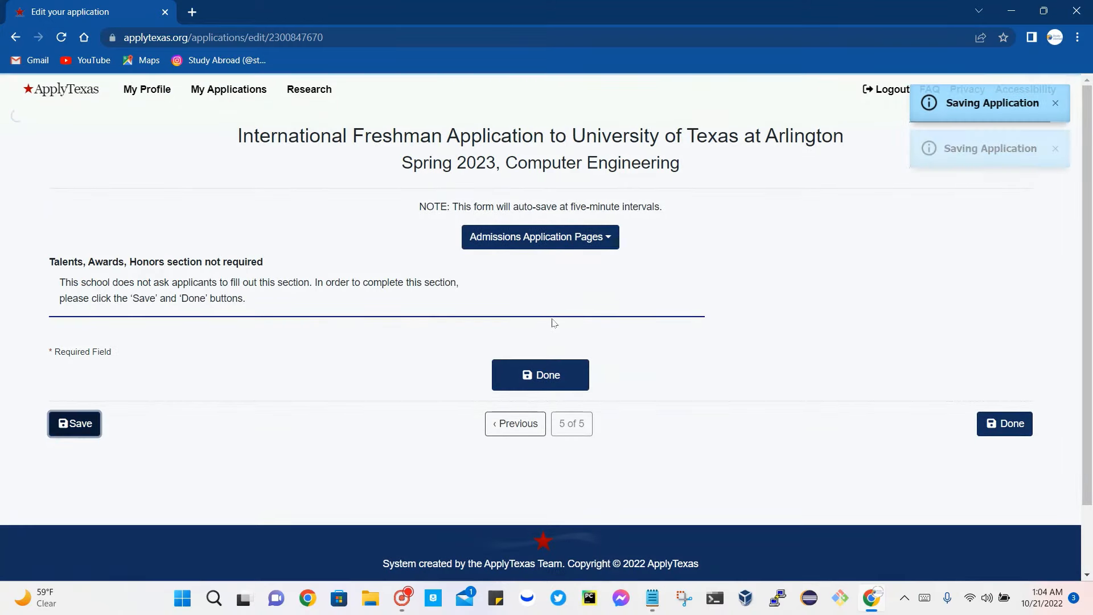
pyautogui.click(546, 378)
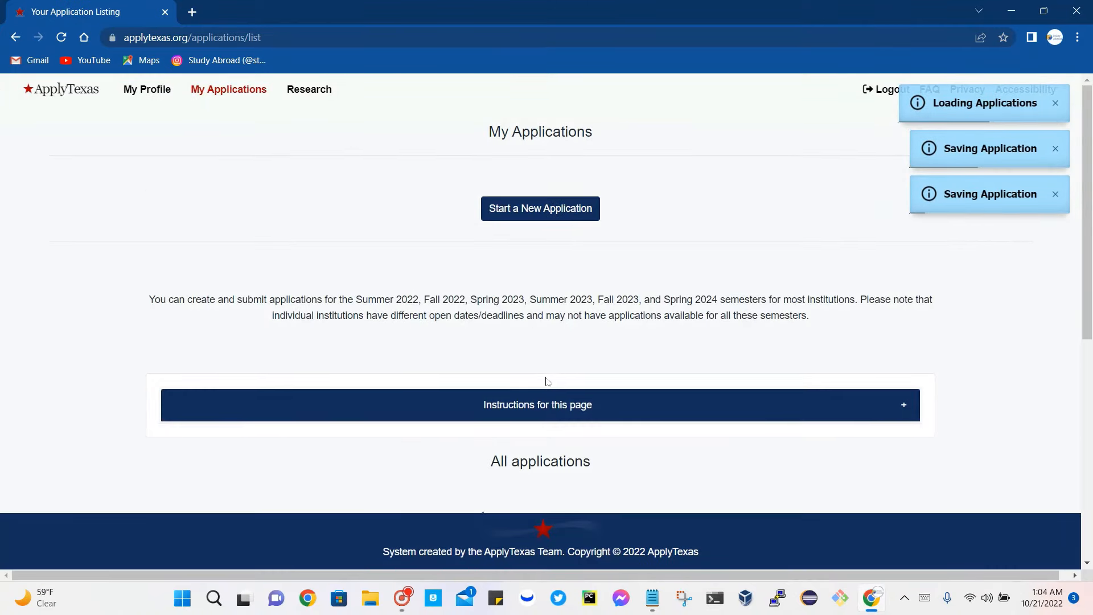
# - Open the questions specific to University of Texas at Arlington from the admissions application in the application list
pyautogui.scroll(-6, 546, 382)
pyautogui.scroll(-1, 546, 381)
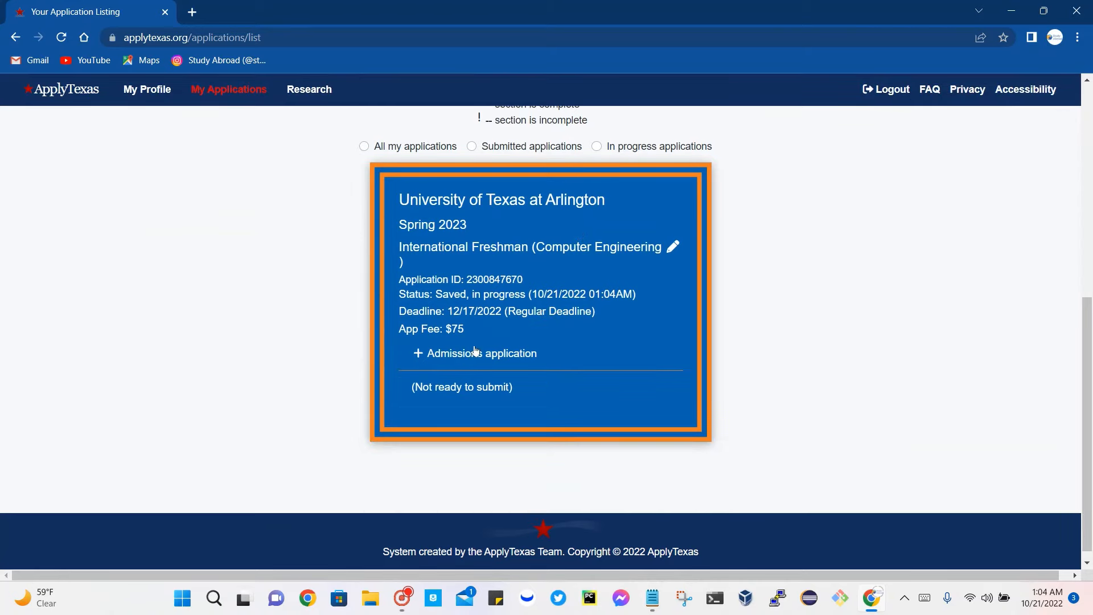
pyautogui.click(439, 356)
pyautogui.scroll(-1, 557, 348)
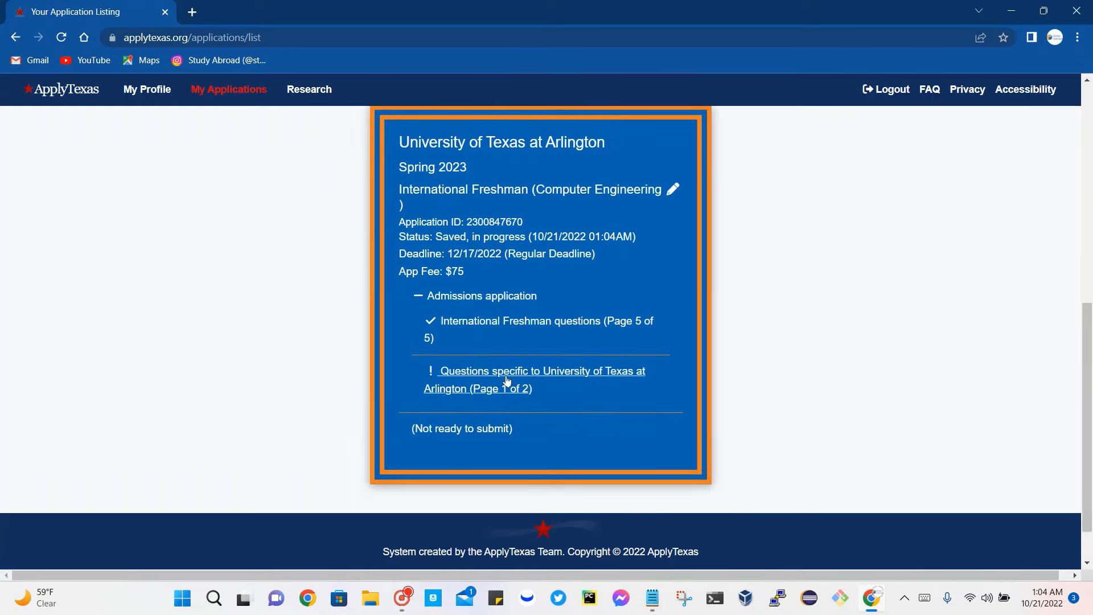
pyautogui.scroll(-1, 508, 381)
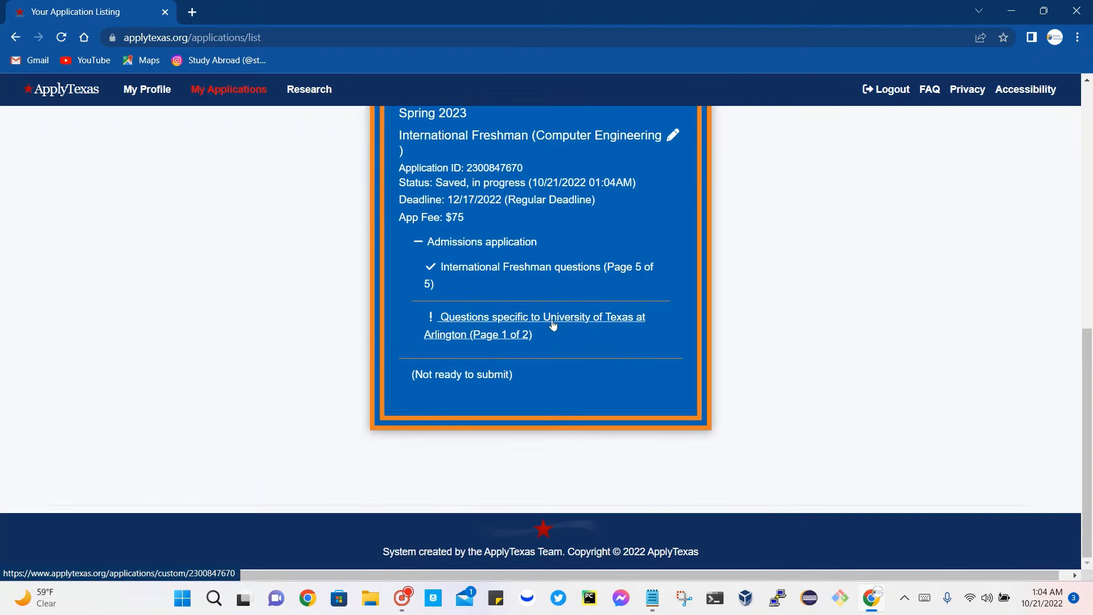
pyautogui.click(570, 322)
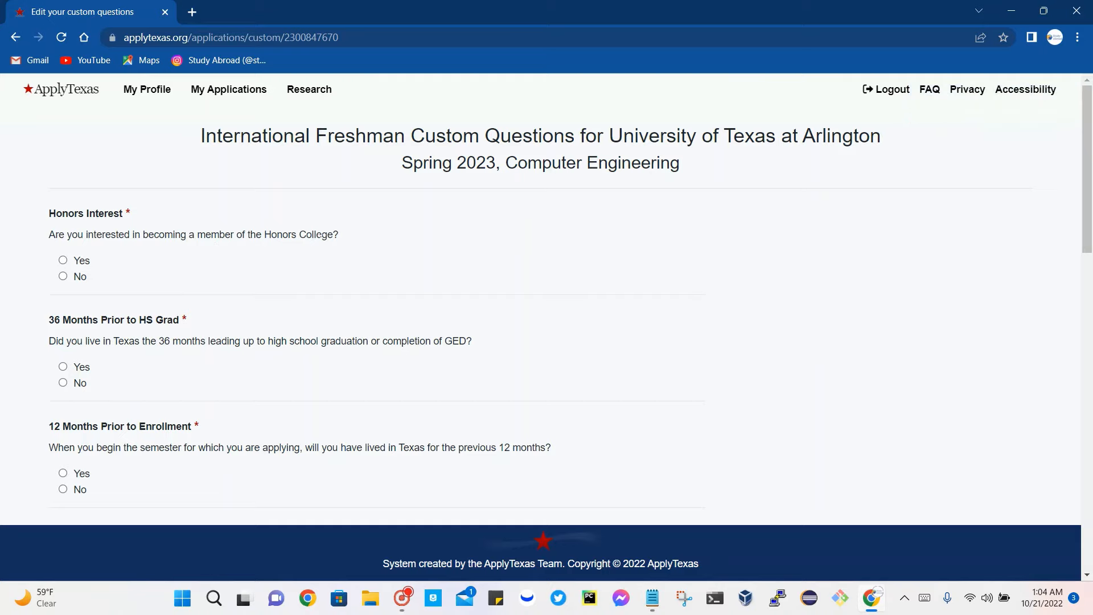
# - Answer Yes to Honors College interest and No to living in Texas the 36 months before high school graduation
pyautogui.click(63, 261)
pyautogui.click(63, 276)
pyautogui.click(64, 261)
pyautogui.scroll(-1, 194, 280)
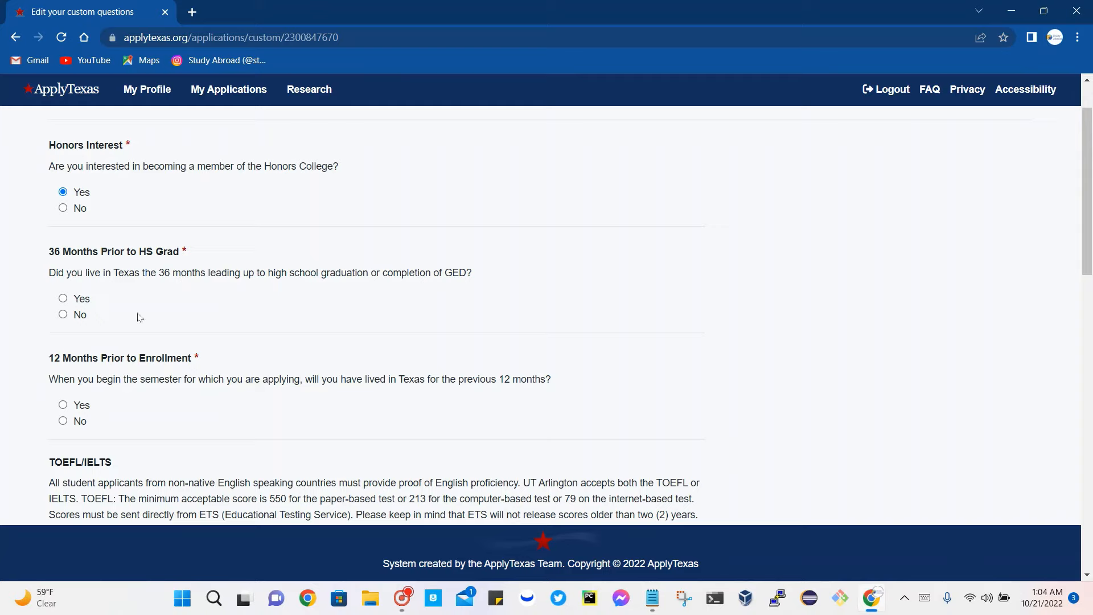
pyautogui.click(63, 315)
# - Answer Yes to having lived in Texas the 12 months before enrollment, and review the TOEFL/IELTS and Recruiting Event Waiver sections
pyautogui.scroll(-1, 196, 317)
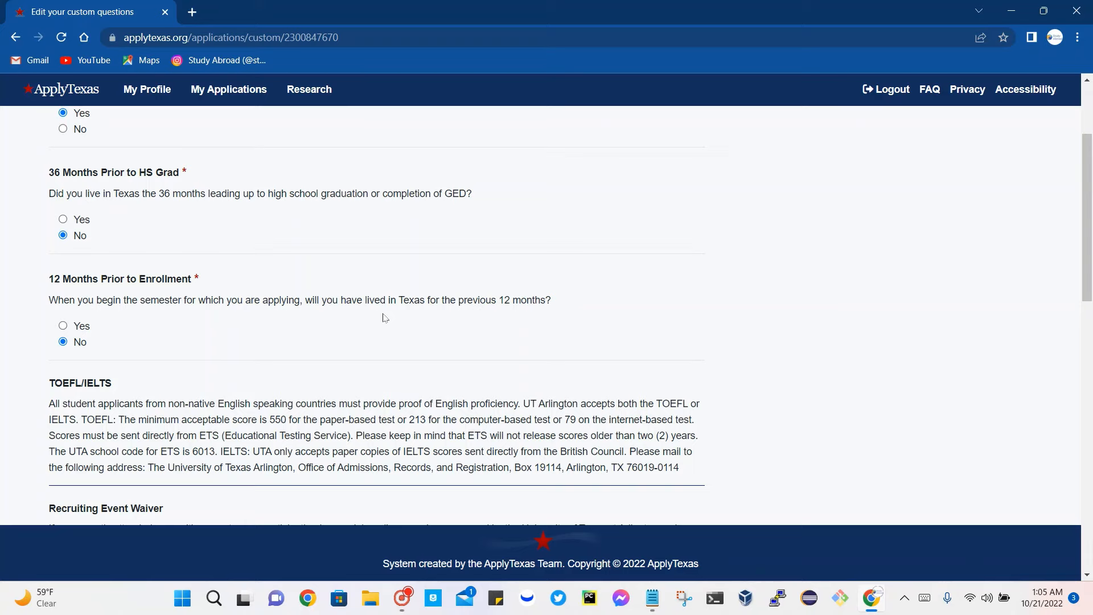
pyautogui.click(63, 325)
pyautogui.scroll(-1, 259, 332)
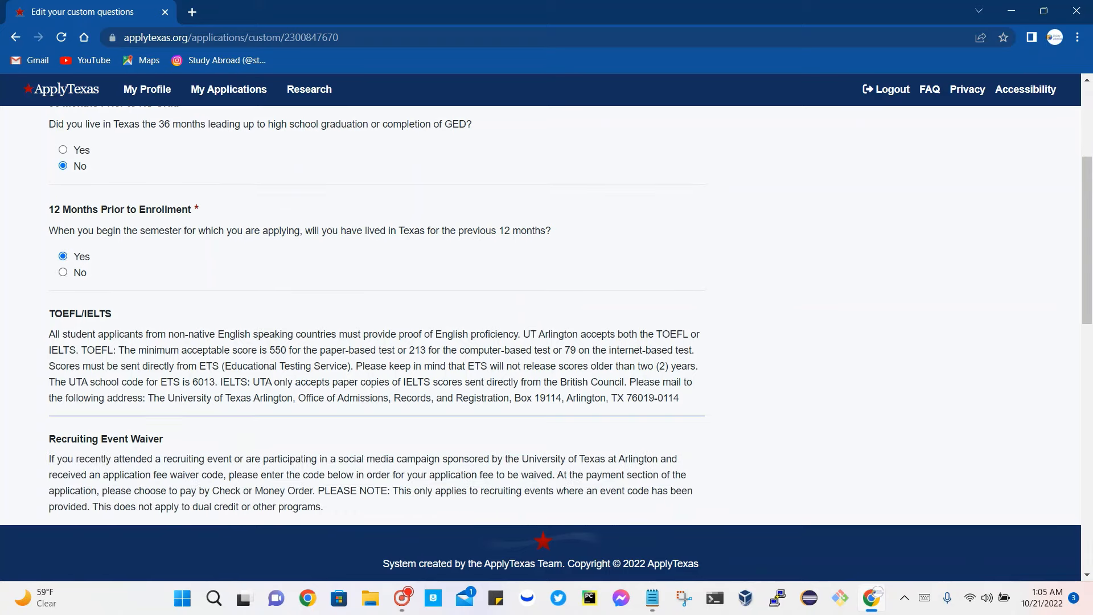
pyautogui.scroll(-1, 91, 295)
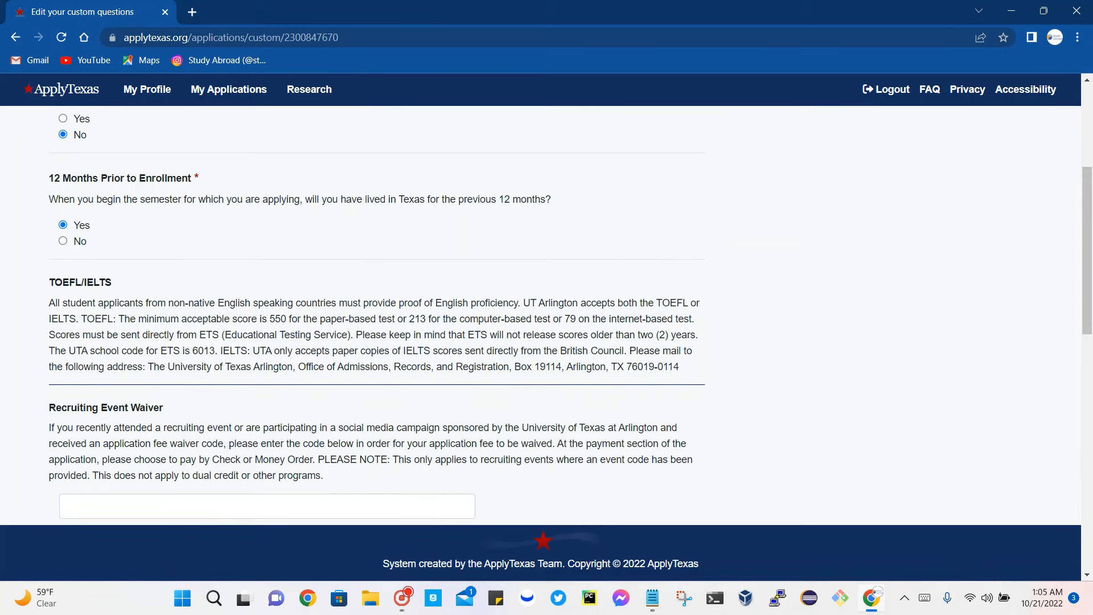
# - Leave the Recruiting Event Waiver code blank and answer I understand to the One Application notice
pyautogui.scroll(-2, 547, 313)
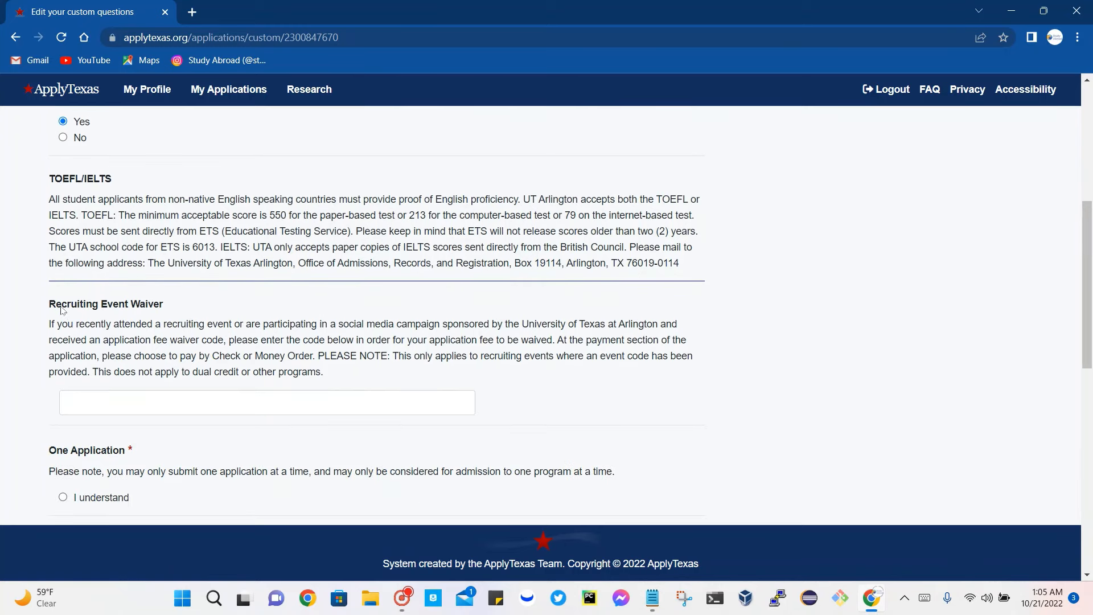
pyautogui.scroll(-2, 221, 312)
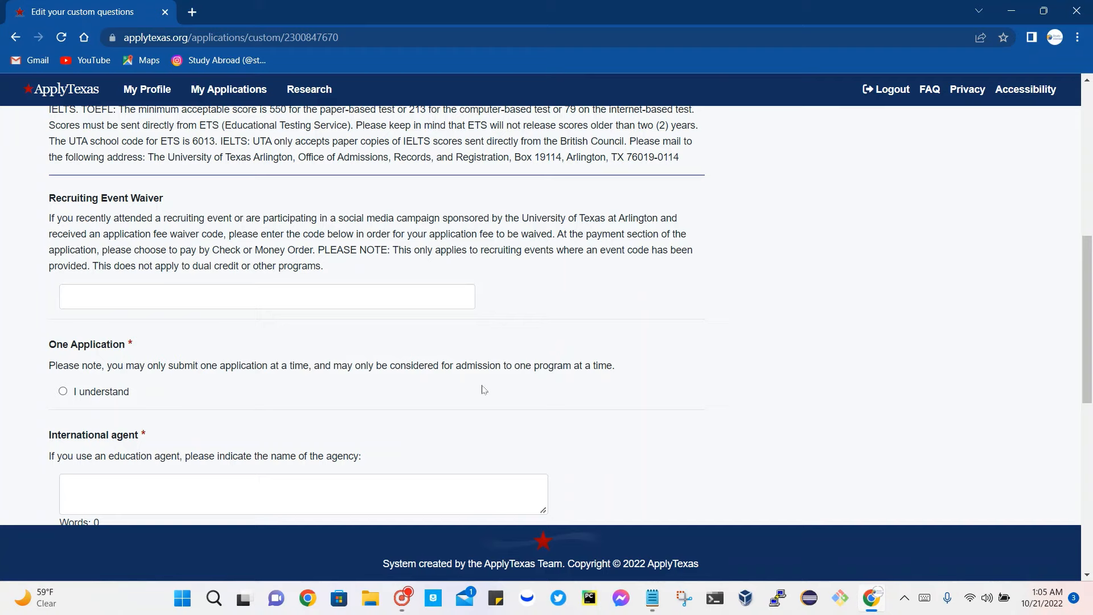
pyautogui.click(63, 392)
# - Enter N/A as the international agent and answer Does not apply to me for the agency authorization
pyautogui.scroll(-2, 223, 342)
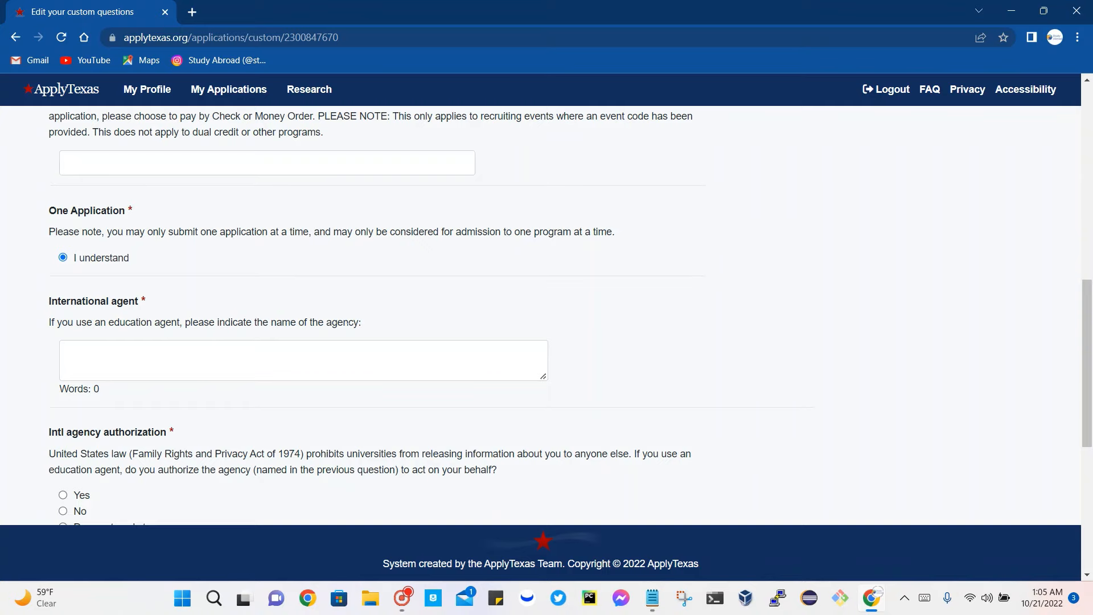
pyautogui.click(260, 361)
pyautogui.scroll(-2, 68, 344)
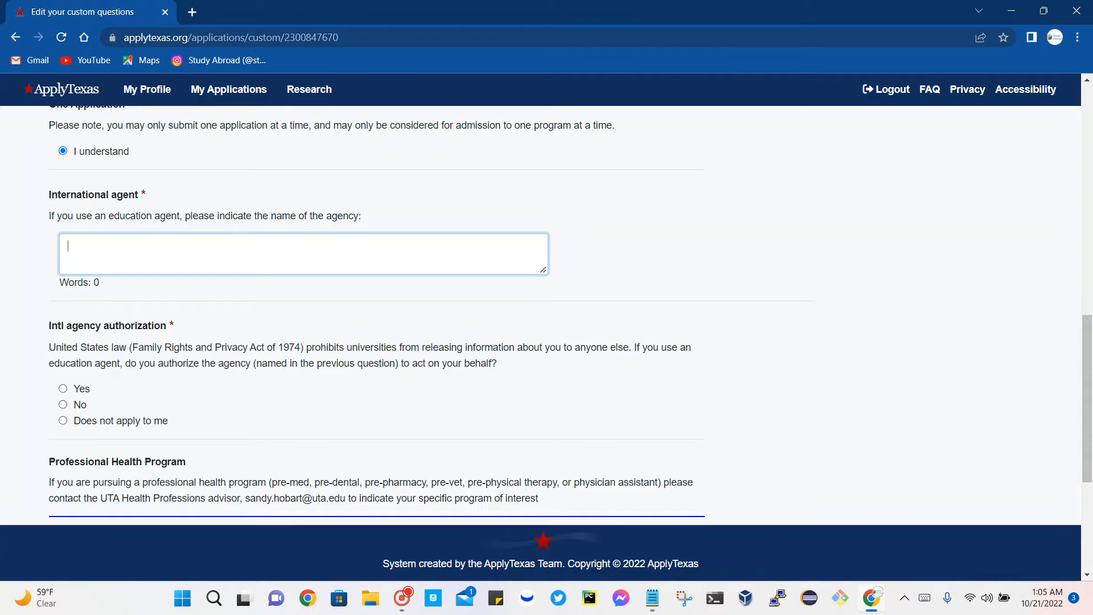
pyautogui.write('N/A')
pyautogui.scroll(-1, 302, 350)
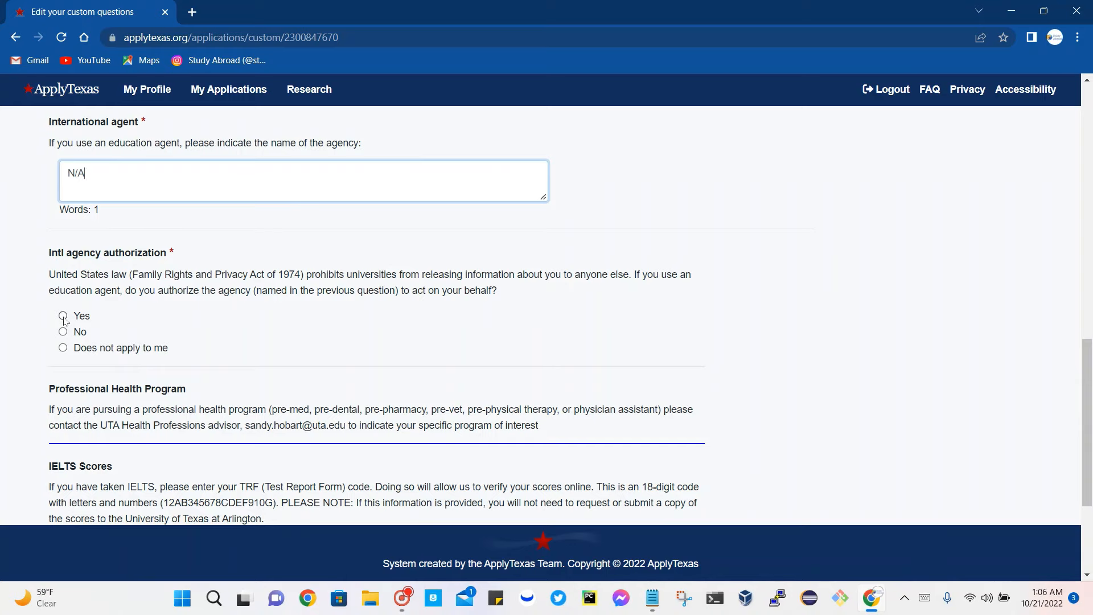
pyautogui.click(63, 347)
# - Enter 7.00 under IELTS Scores and save the first page of the university-specific questions
pyautogui.scroll(-2, 249, 340)
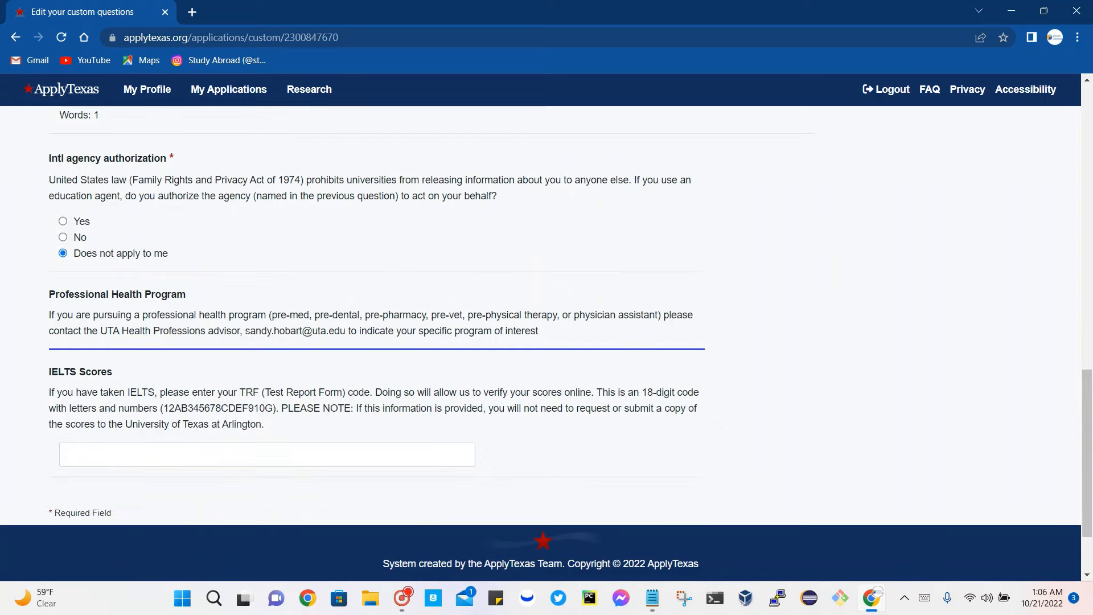
pyautogui.scroll(-1, 249, 340)
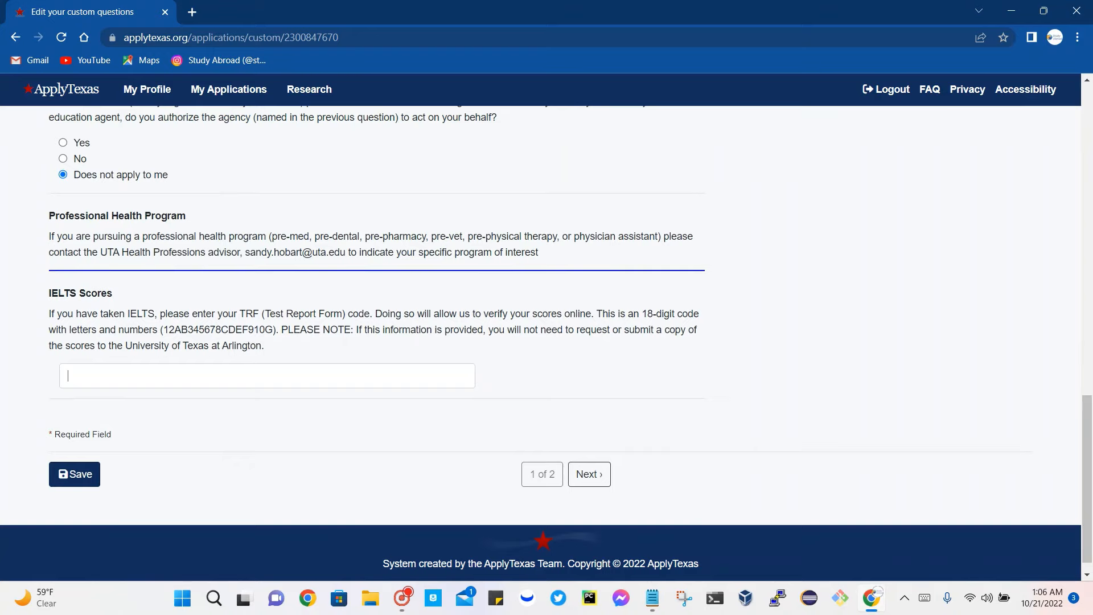
pyautogui.click(68, 375)
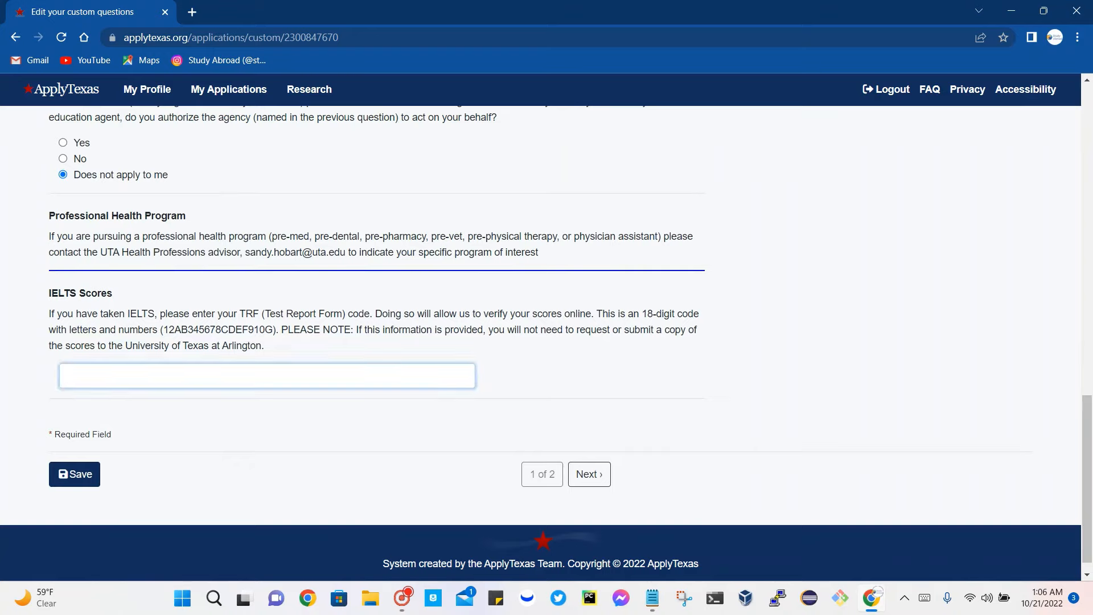
pyautogui.write('7.00')
pyautogui.click(91, 477)
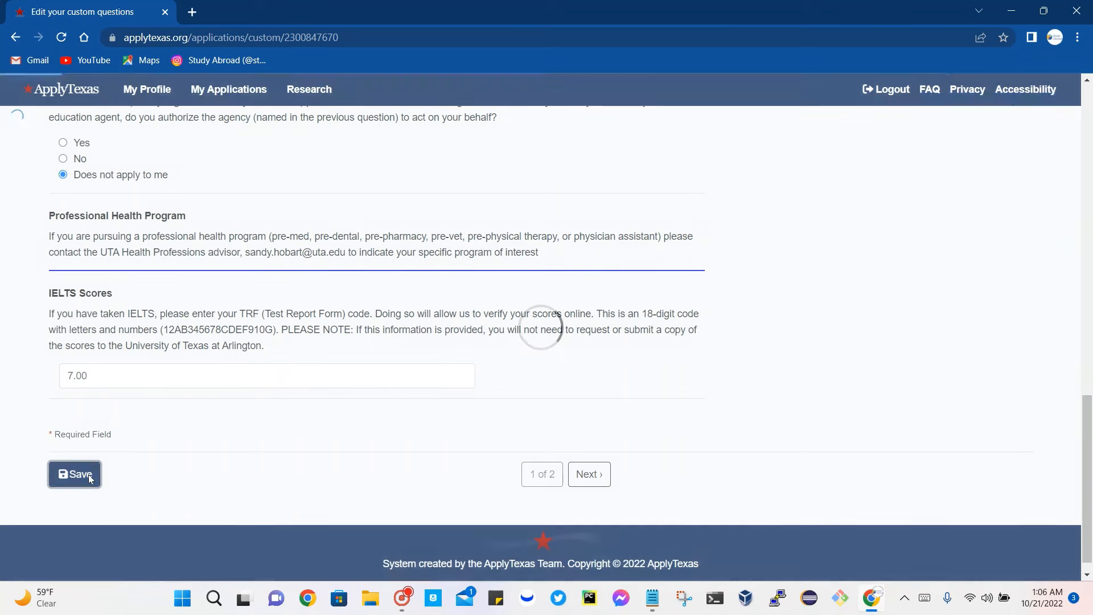
# - Answer Yes to SAT/ACT Test Score Optional on the second page and finish the custom questions
pyautogui.click(590, 475)
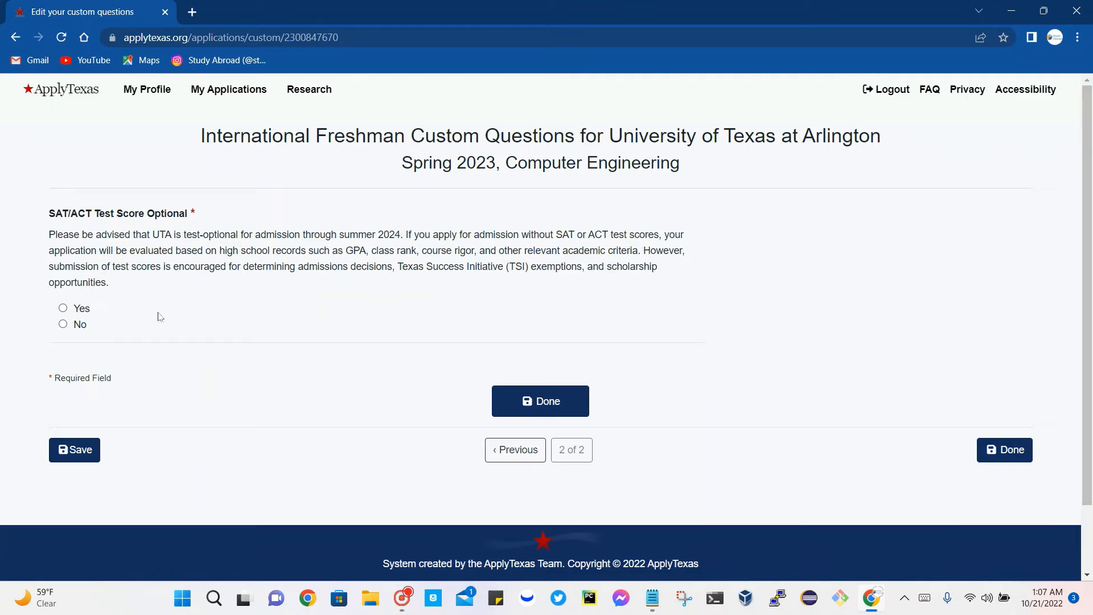
pyautogui.click(63, 309)
pyautogui.click(556, 396)
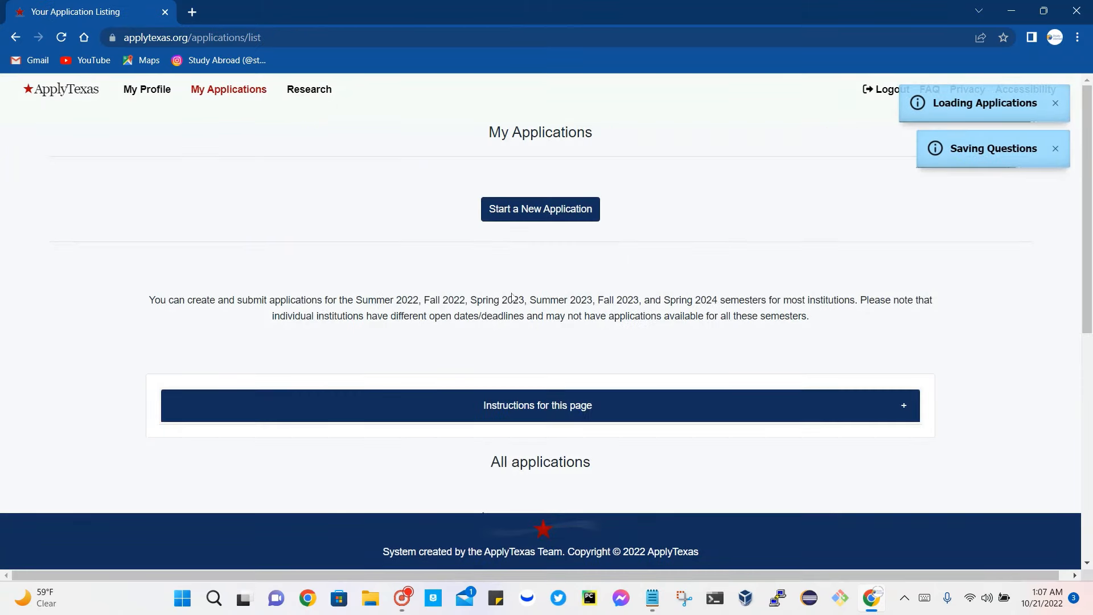
# - Expand the admissions application for University of Texas at Arlington and check the completion status of its question sections
pyautogui.scroll(-7, 512, 296)
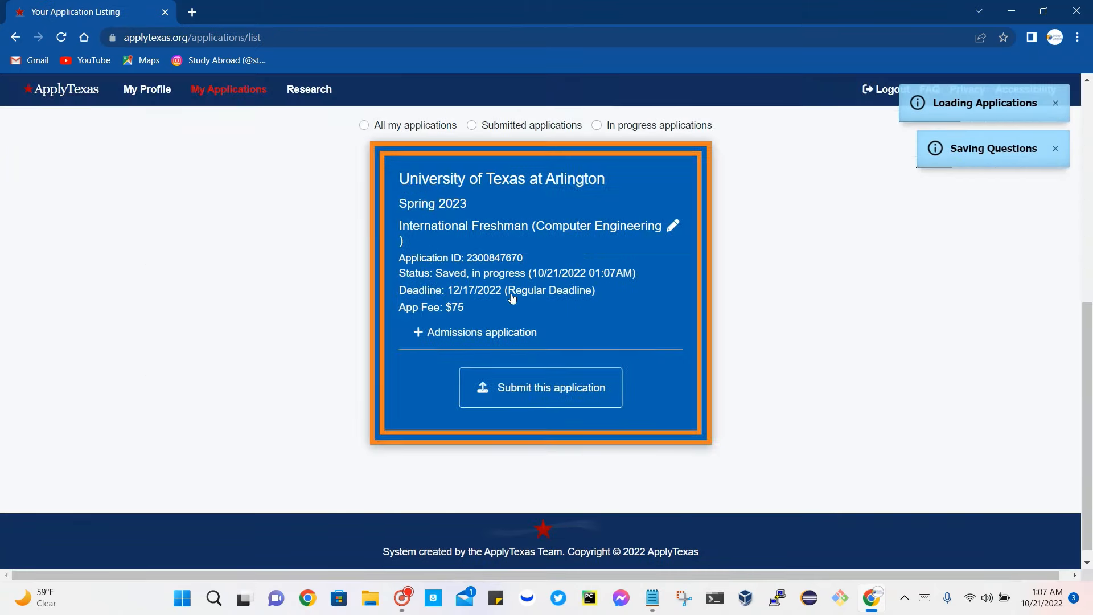
pyautogui.click(494, 336)
pyautogui.scroll(-2, 494, 336)
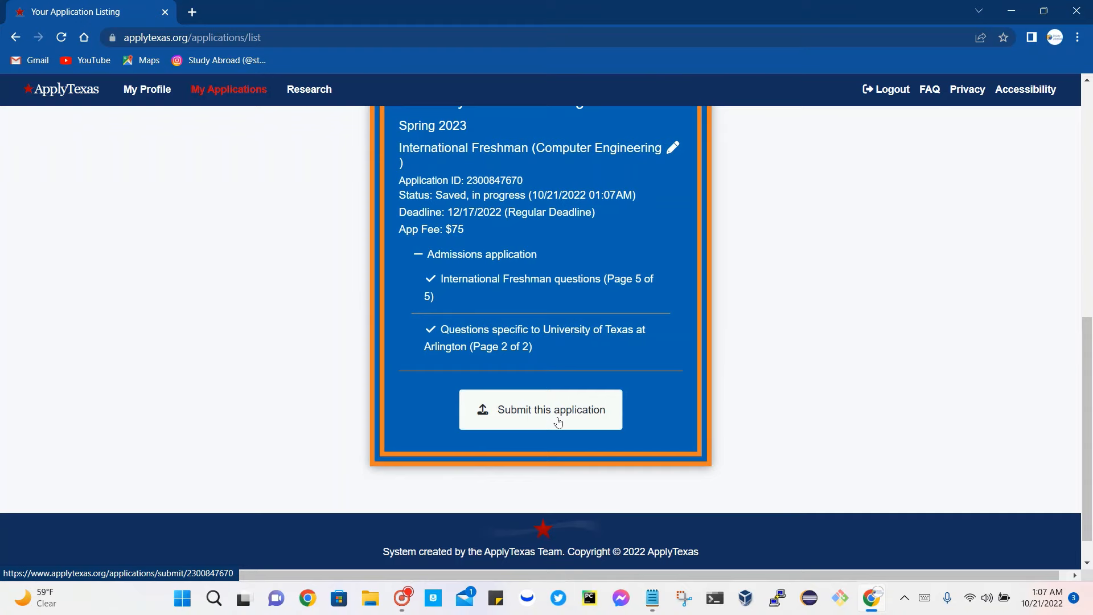
pyautogui.scroll(1, 654, 245)
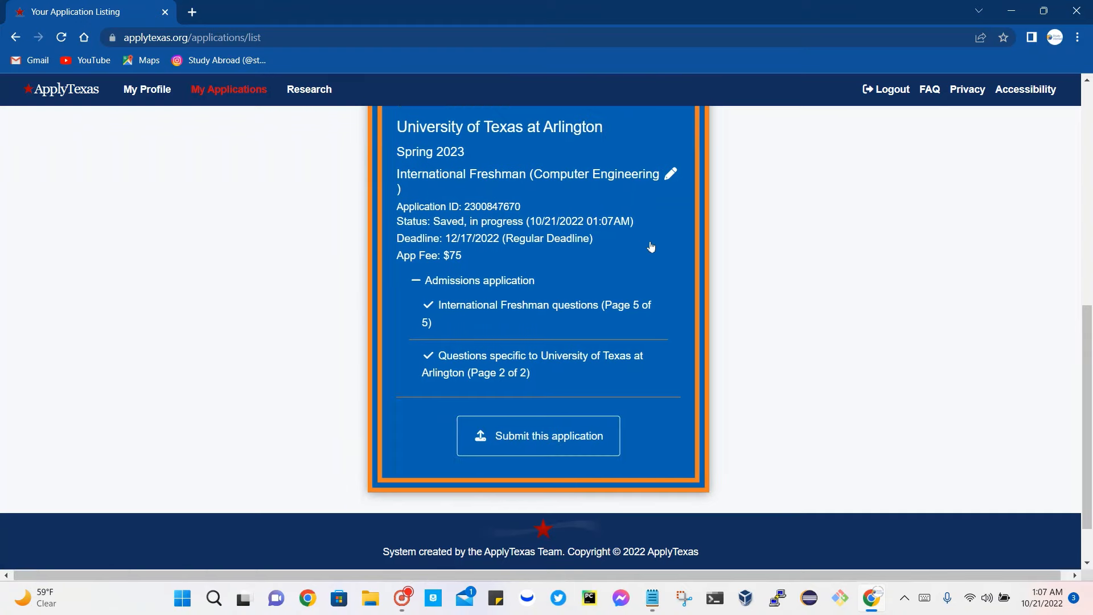